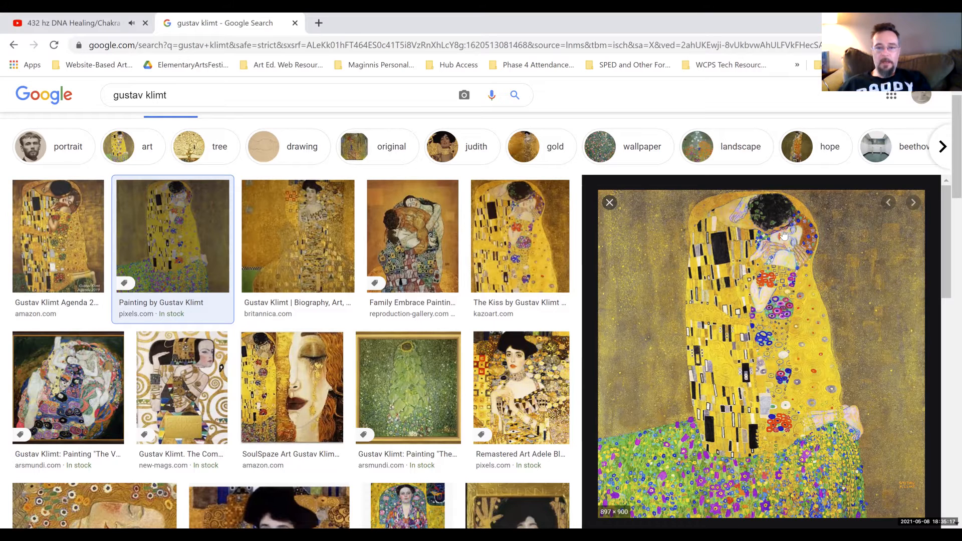
Look through the Gustav Klimt image results one after another, from The Kiss up to The Sunflower painting.
left_click(914, 206)
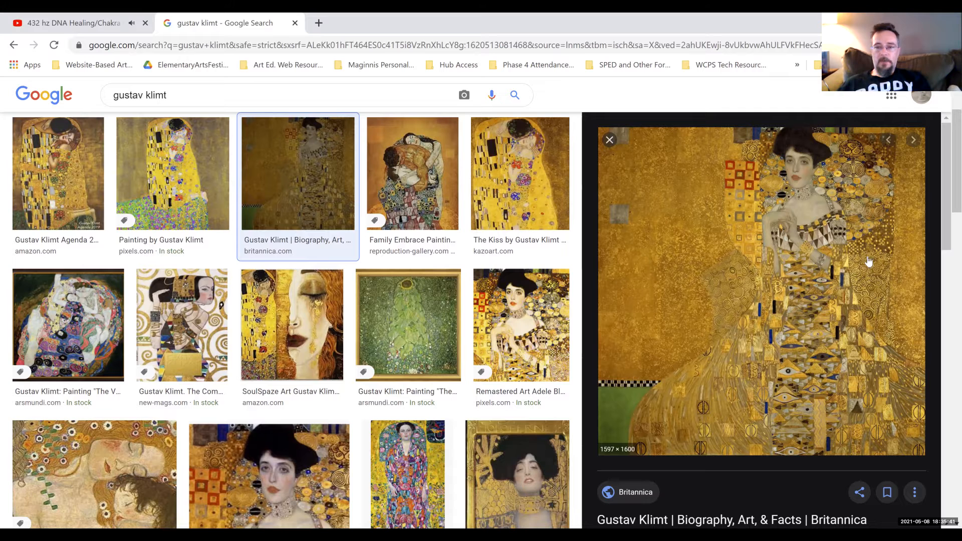
left_click(914, 141)
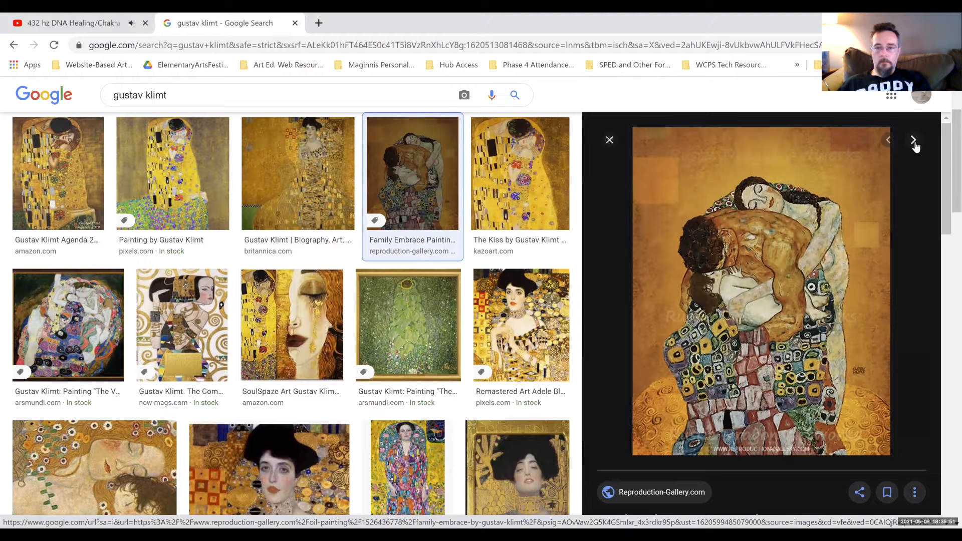
left_click(915, 142)
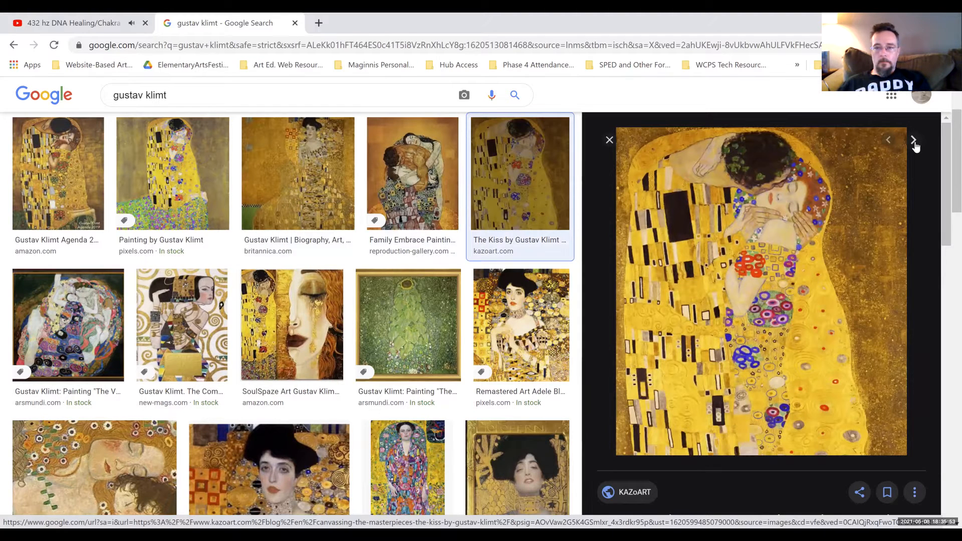
left_click(914, 141)
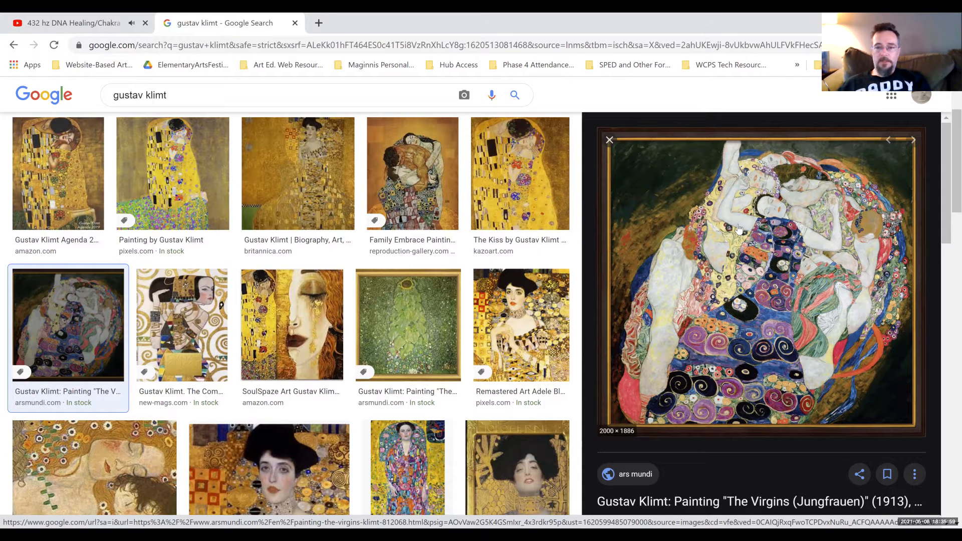
left_click(913, 142)
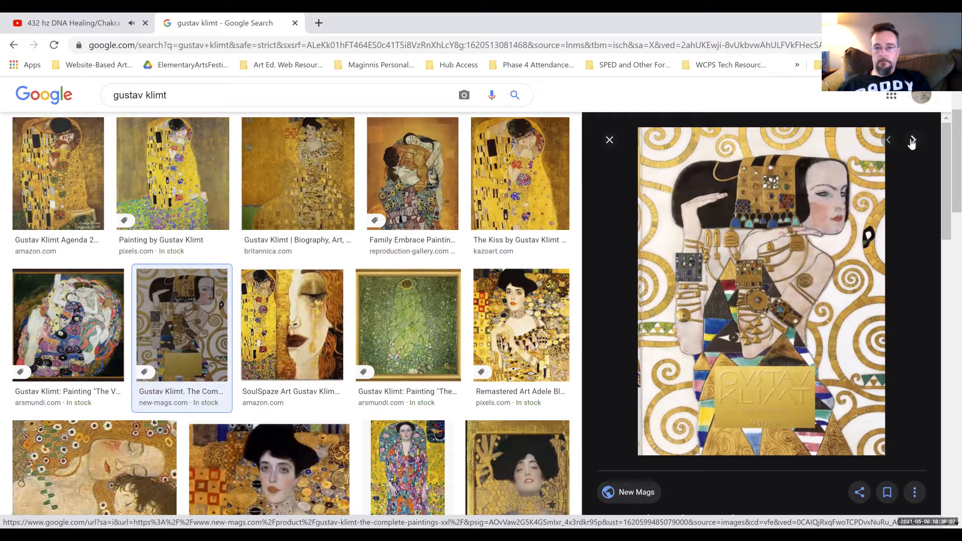
left_click(913, 142)
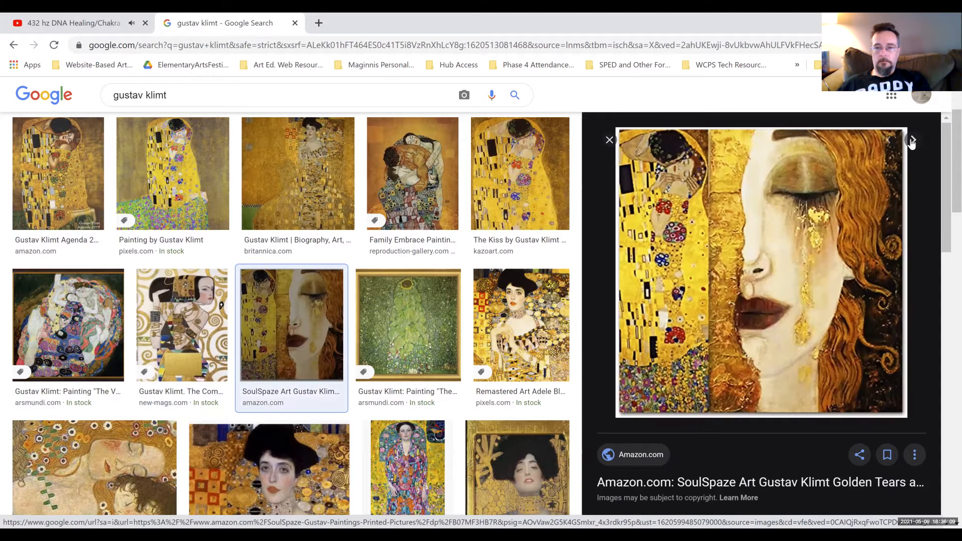
left_click(913, 142)
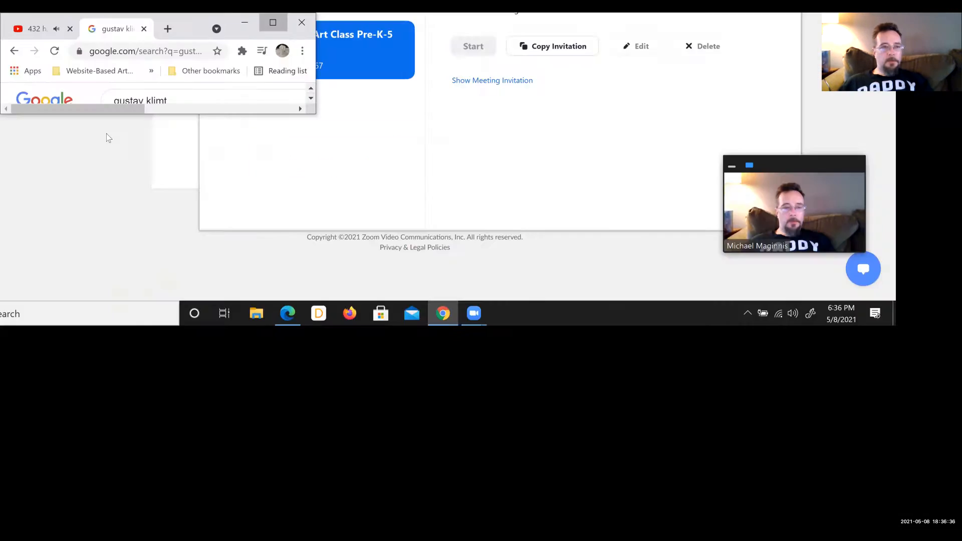
Open pixlr.com in a new browser tab at full window size and launch the Pixlr E advanced photo editor.
left_click(831, 146)
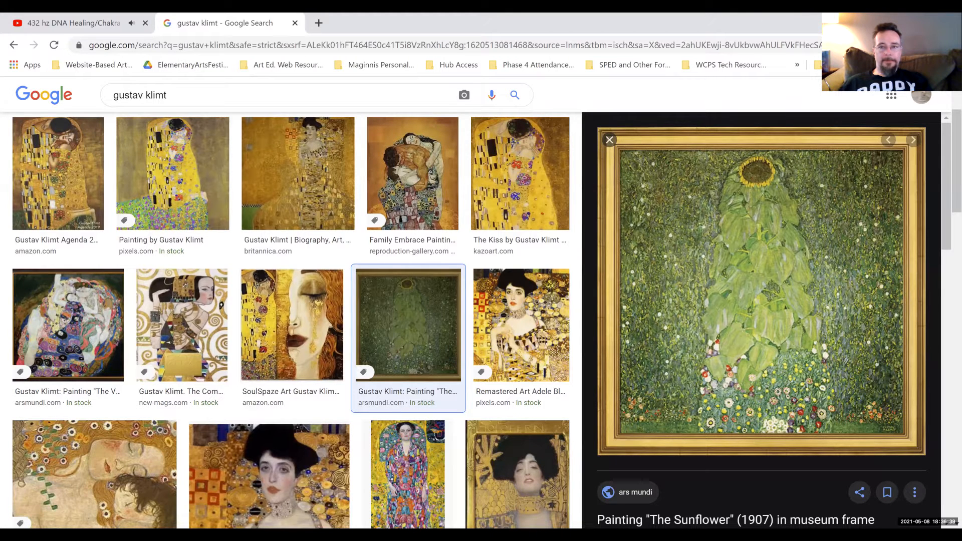
left_click(917, 21)
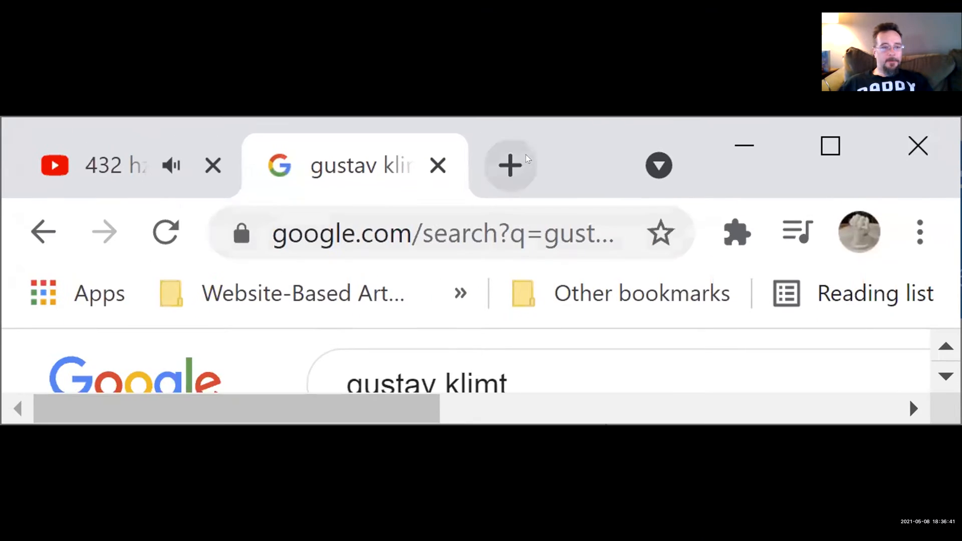
left_click(521, 164)
type("www.p")
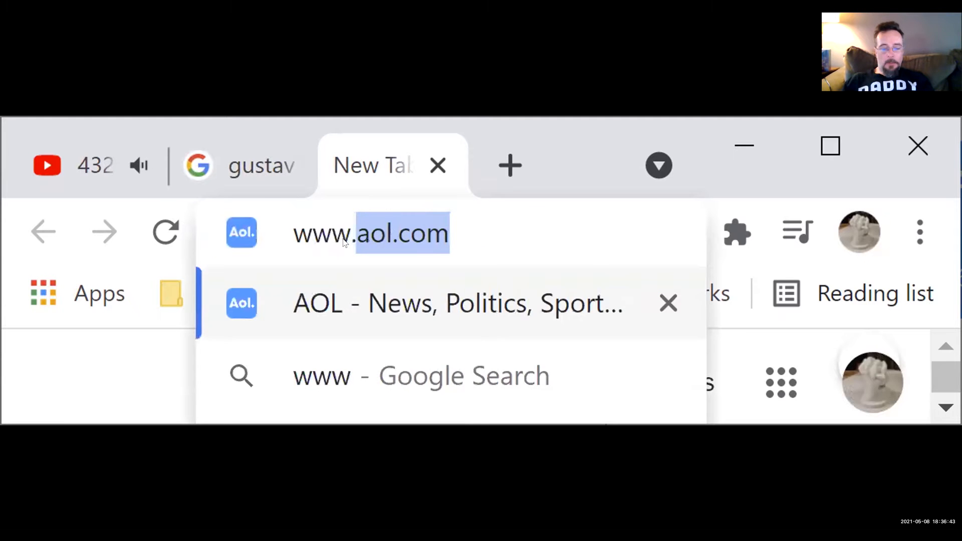
type("ixlr")
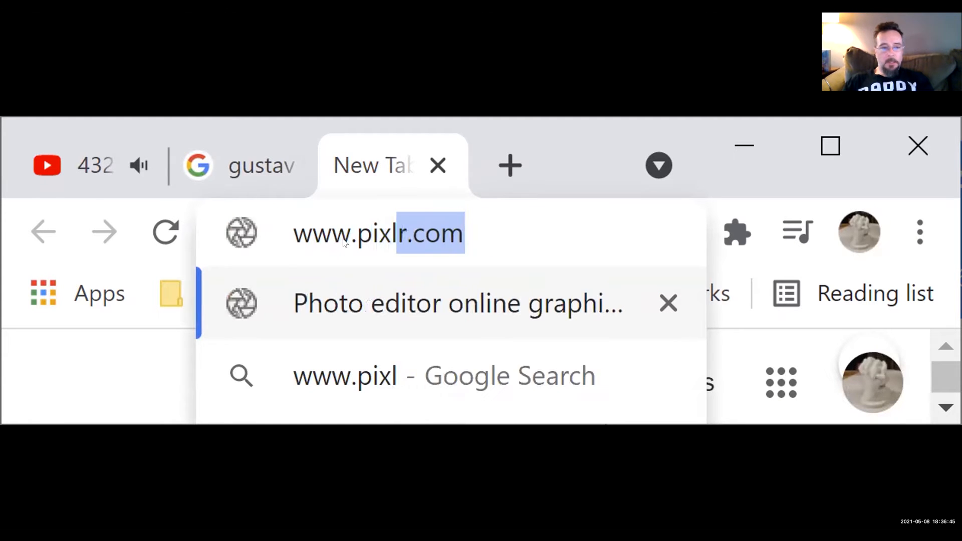
type(".com")
key("Return")
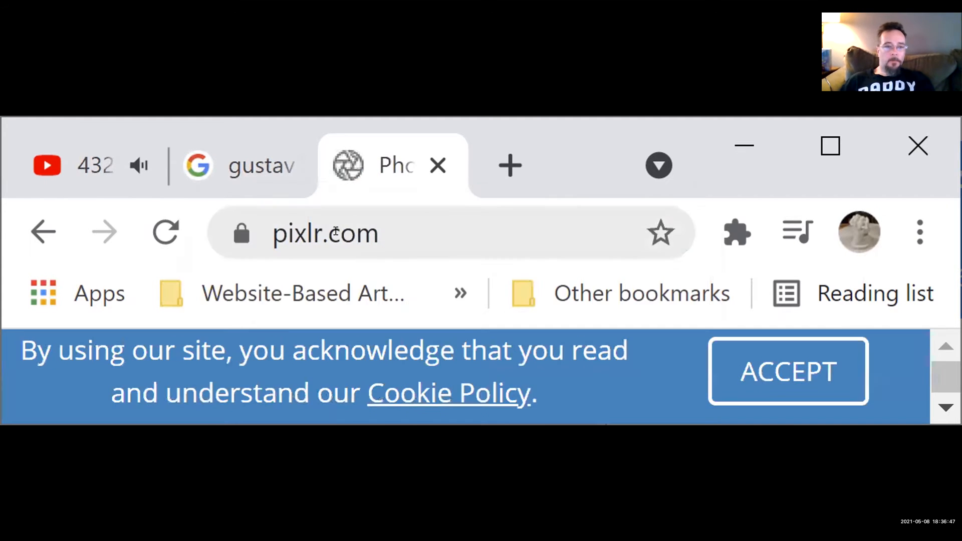
left_click(831, 146)
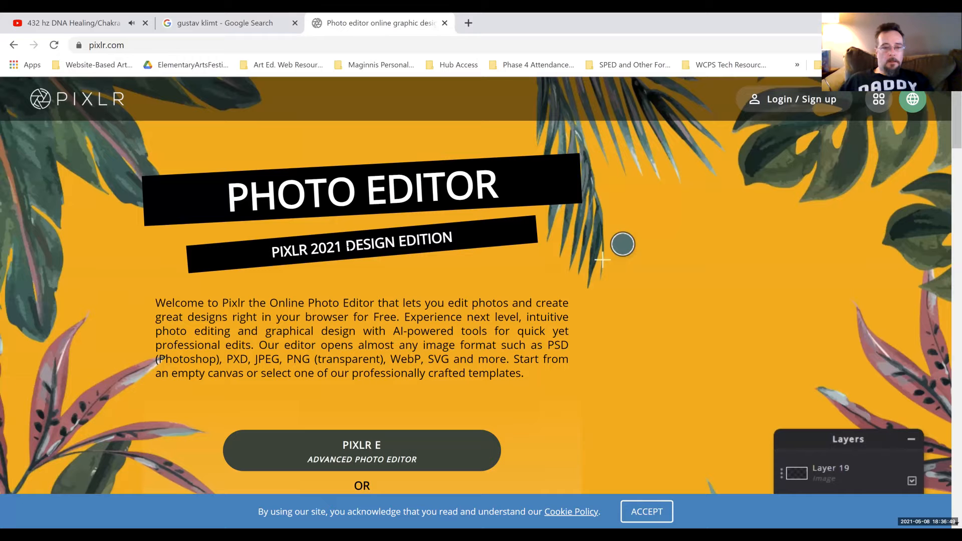
scroll(405, 344, "down", 1)
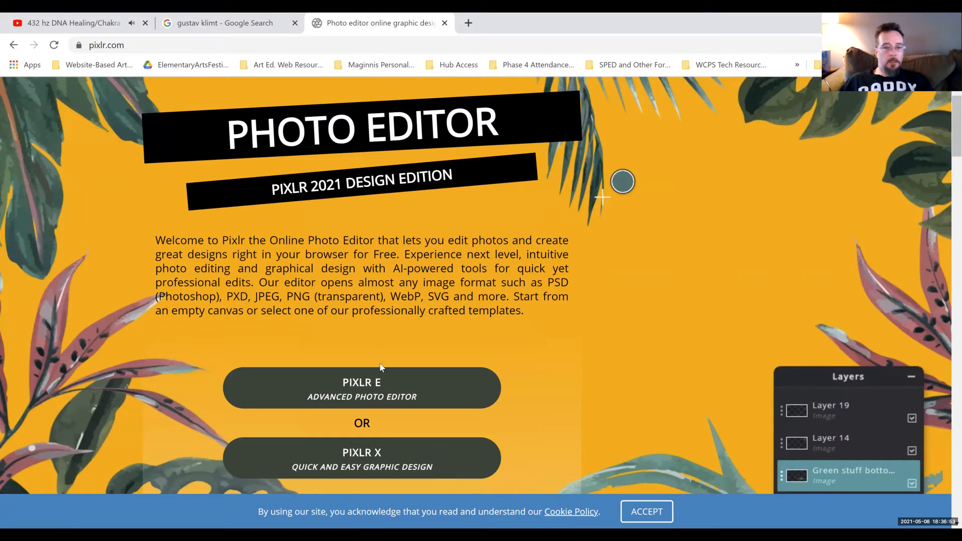
left_click(363, 390)
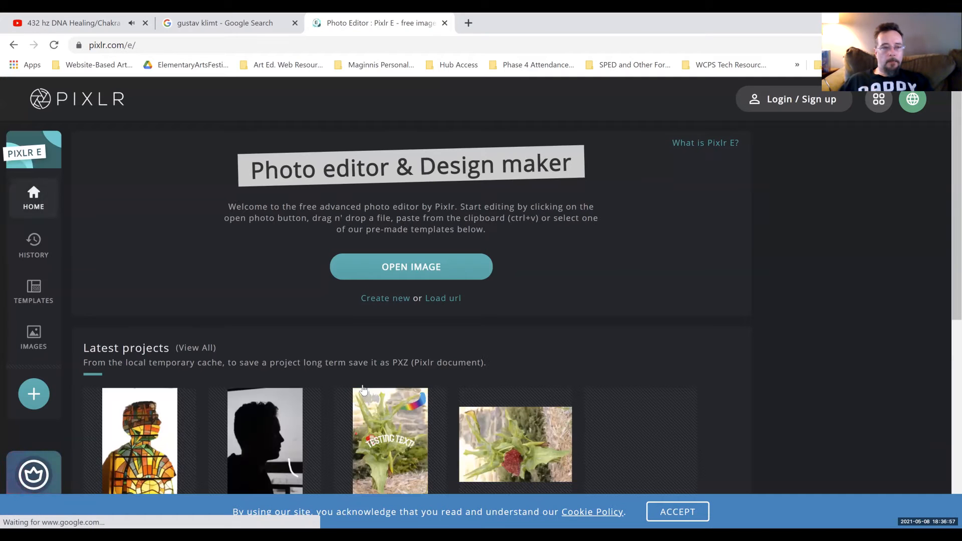
Create a new blank image from the Ultra HD preset, 3840 x 2160 px.
left_click(396, 299)
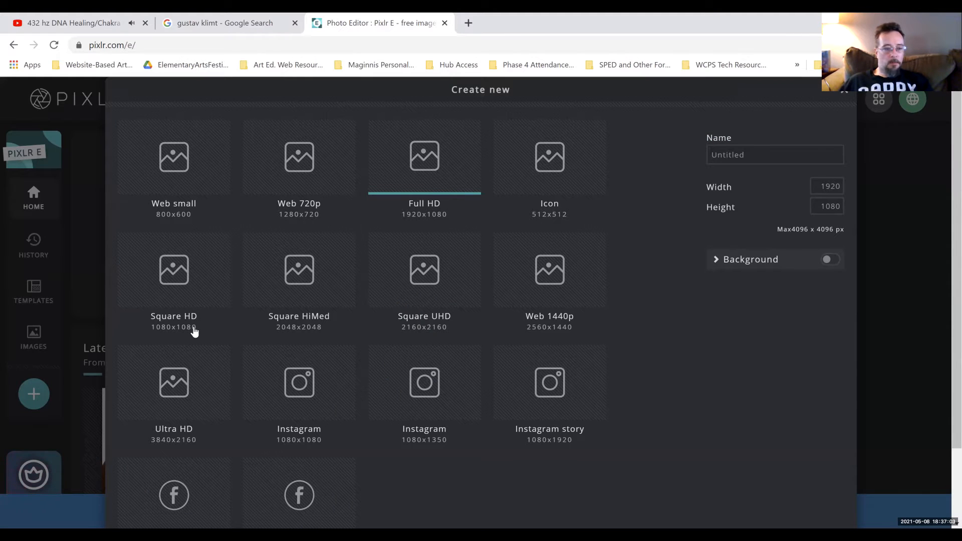
scroll(194, 331, "down", 1)
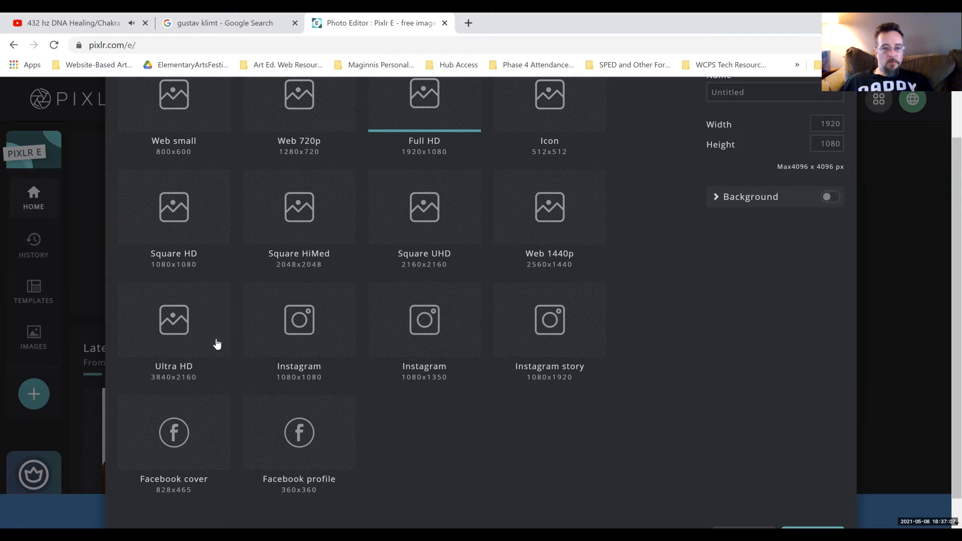
left_click(186, 328)
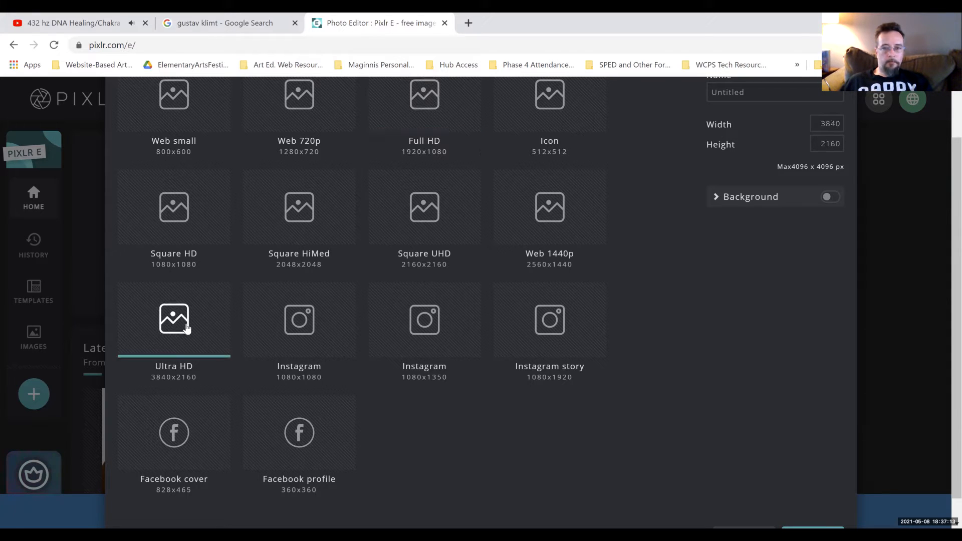
scroll(799, 264, "up", 1)
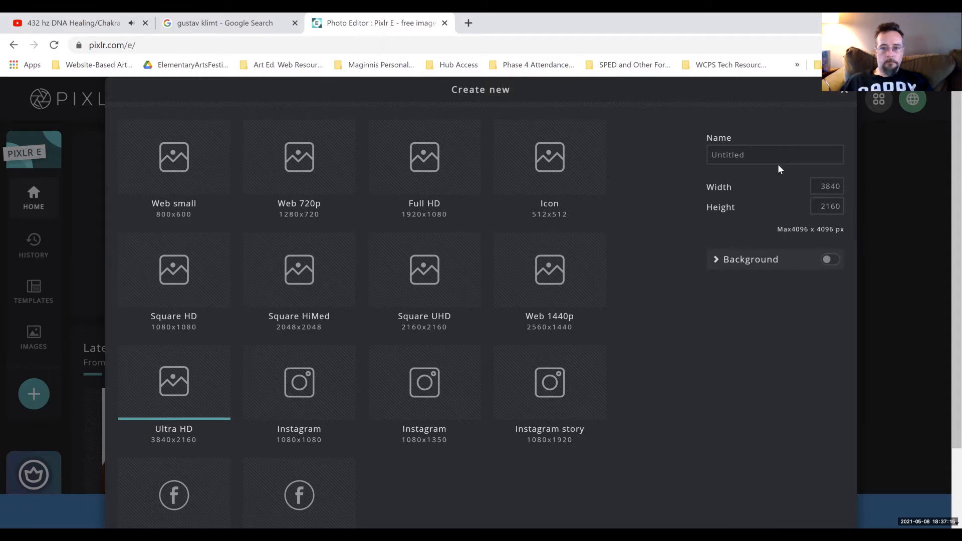
scroll(722, 301, "down", 2)
left_click(812, 510)
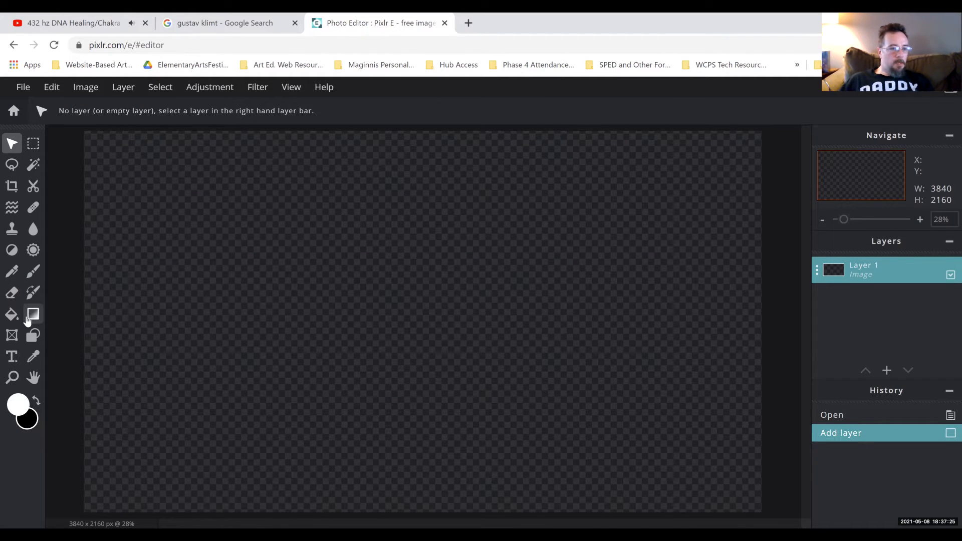
Set the foreground color to pure red #FF0000 and scribble with the Brush tool in the canvas's upper-left corner.
left_click(32, 275)
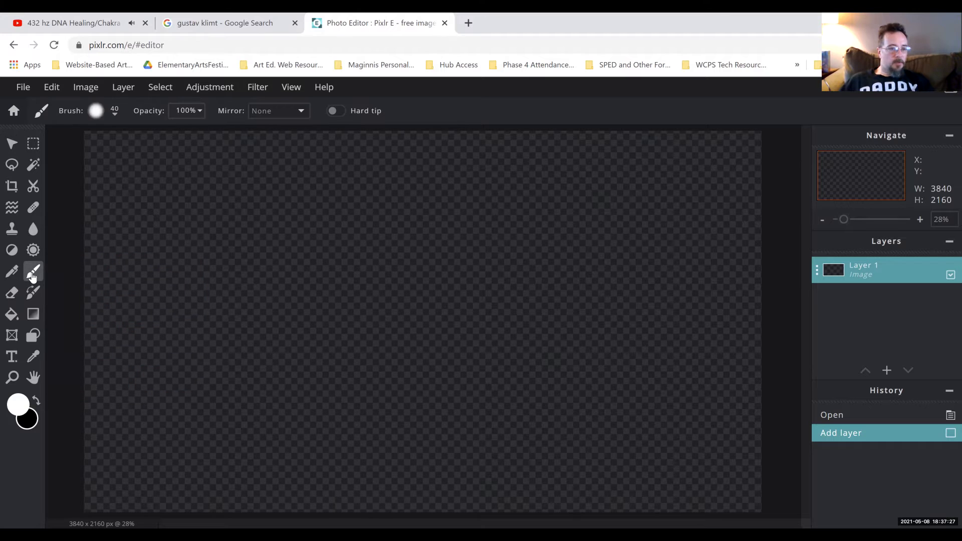
left_click(15, 405)
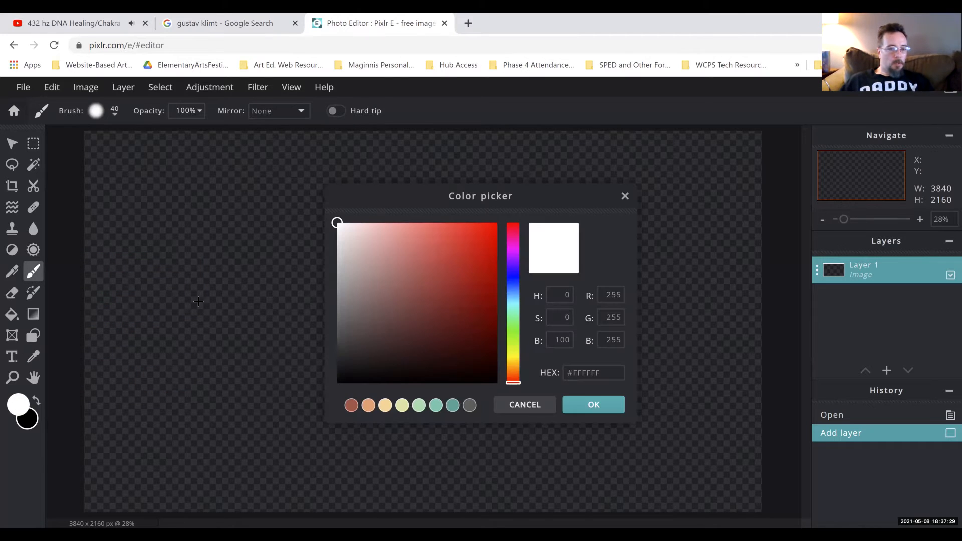
left_click(407, 226)
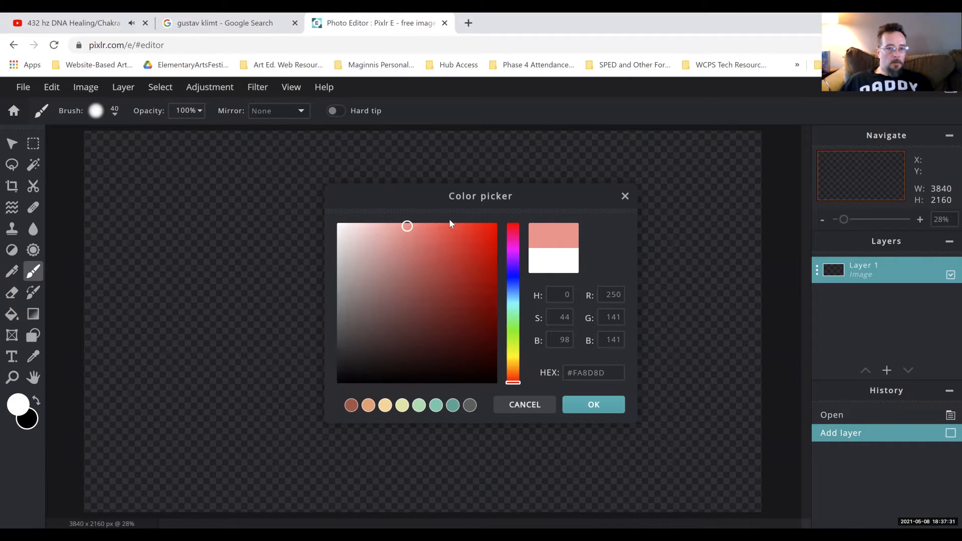
left_click_drag(477, 232, 497, 224)
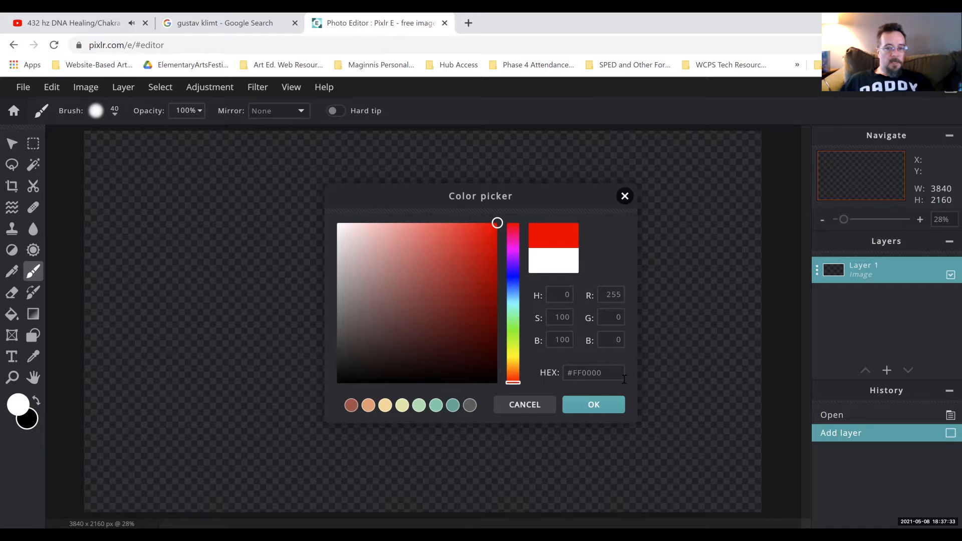
left_click(612, 404)
mouse_move(111, 204)
left_mouse_down()
mouse_move(138, 181)
mouse_move(115, 214)
mouse_move(196, 187)
mouse_move(171, 233)
mouse_move(236, 195)
mouse_move(198, 186)
mouse_move(224, 150)
mouse_move(153, 172)
mouse_move(131, 172)
mouse_move(156, 145)
mouse_move(116, 157)
mouse_move(136, 164)
mouse_move(121, 211)
mouse_move(139, 275)
mouse_move(123, 298)
mouse_move(161, 255)
mouse_move(162, 234)
mouse_move(212, 153)
mouse_move(171, 166)
mouse_move(167, 151)
mouse_move(111, 144)
mouse_move(63, 154)
left_mouse_up()
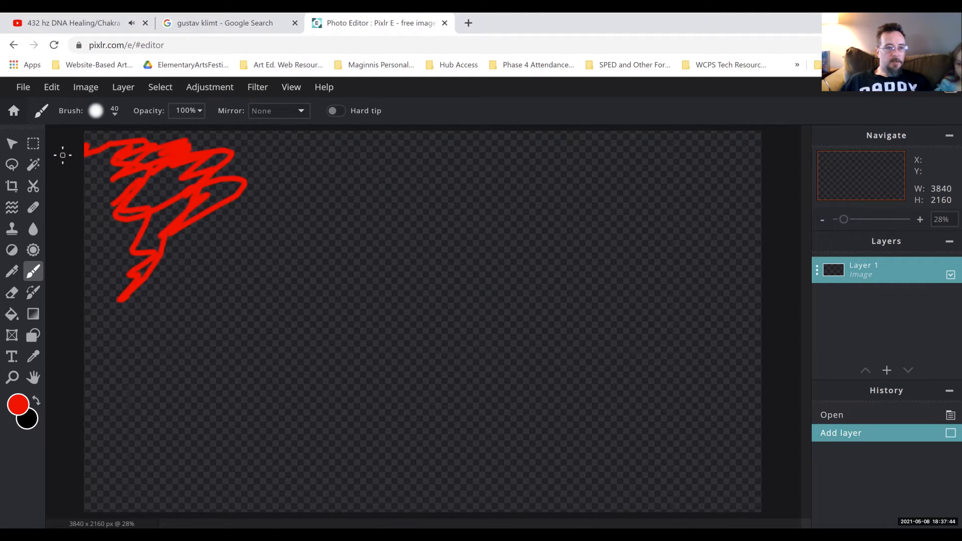
Enlarge the brush to 92 and fill in the canvas's upper-left corner with broad red strokes.
left_click(114, 113)
left_click_drag(119, 158, 144, 151)
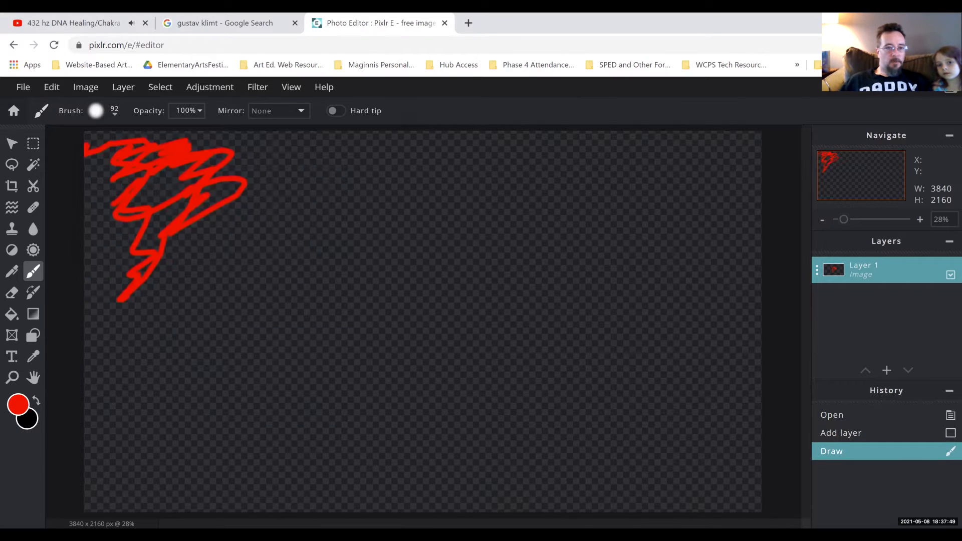
mouse_move(131, 200)
left_mouse_down()
mouse_move(168, 160)
mouse_move(120, 190)
mouse_move(137, 162)
mouse_move(88, 168)
mouse_move(91, 155)
mouse_move(67, 153)
mouse_move(116, 130)
mouse_move(87, 146)
mouse_move(119, 154)
mouse_move(173, 143)
mouse_move(246, 165)
left_mouse_up()
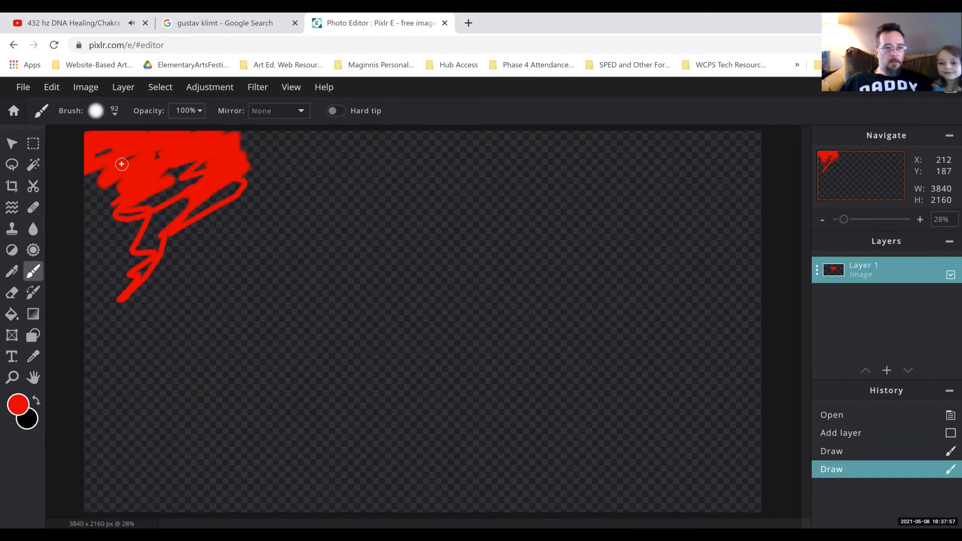
mouse_move(101, 152)
left_mouse_down()
mouse_move(91, 186)
mouse_move(99, 223)
mouse_move(115, 236)
mouse_move(129, 204)
left_mouse_up()
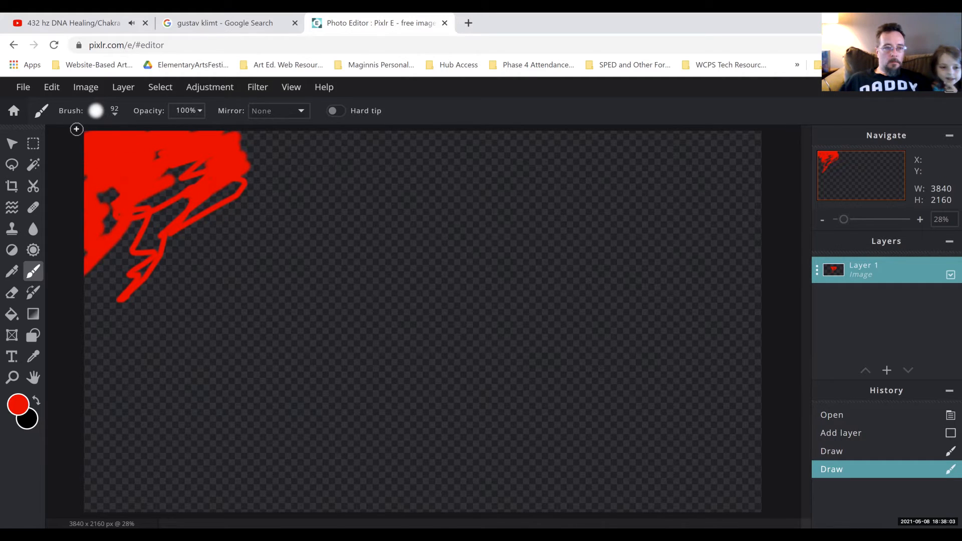
left_click_drag(87, 135, 87, 135)
Change the foreground color to orange #FF7700 and paint a wide diagonal band along the lower edge of the red corner area.
left_click(19, 404)
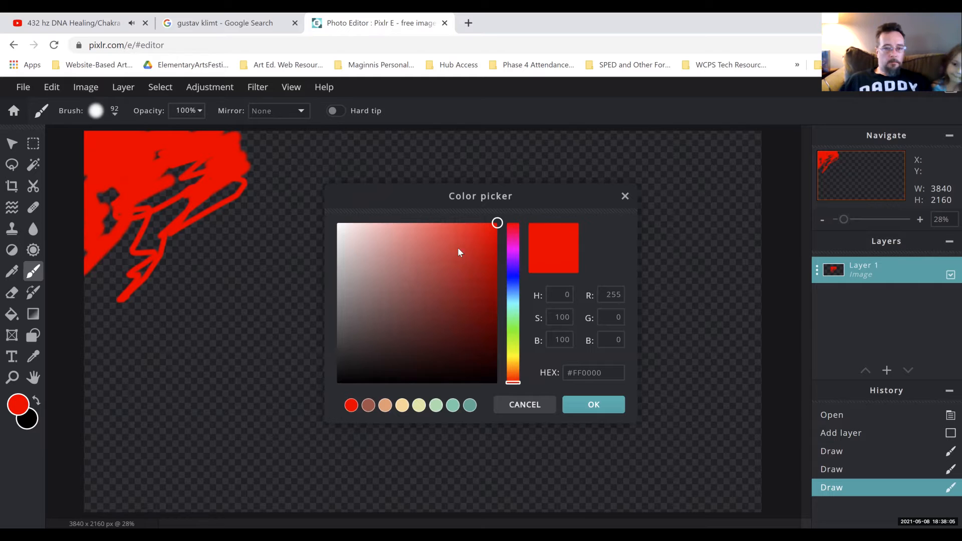
left_click_drag(514, 386, 519, 376)
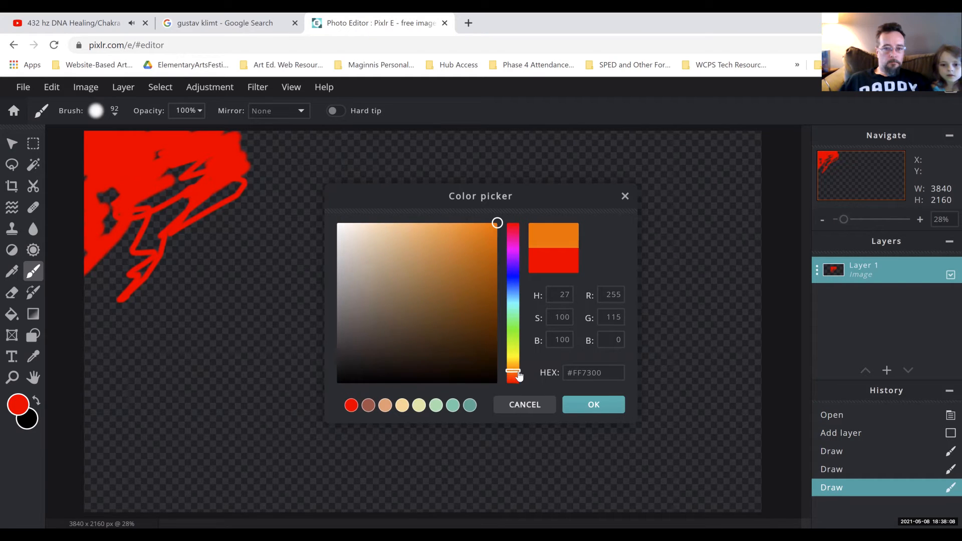
left_click(604, 407)
mouse_move(103, 199)
left_mouse_down()
mouse_move(103, 227)
mouse_move(120, 229)
mouse_move(143, 220)
mouse_move(227, 135)
mouse_move(253, 131)
mouse_move(237, 158)
mouse_move(257, 153)
mouse_move(252, 172)
mouse_move(306, 146)
mouse_move(256, 201)
mouse_move(241, 187)
mouse_move(200, 223)
mouse_move(189, 205)
mouse_move(173, 211)
mouse_move(121, 266)
mouse_move(58, 299)
mouse_move(142, 220)
mouse_move(108, 289)
mouse_move(148, 252)
mouse_move(72, 345)
mouse_move(150, 277)
mouse_move(150, 291)
mouse_move(167, 286)
mouse_move(154, 267)
mouse_move(160, 242)
mouse_move(233, 203)
mouse_move(280, 157)
mouse_move(275, 146)
mouse_move(252, 144)
mouse_move(300, 130)
mouse_move(319, 138)
mouse_move(148, 285)
mouse_move(95, 342)
mouse_move(90, 364)
mouse_move(129, 333)
mouse_move(138, 343)
mouse_move(313, 182)
mouse_move(319, 164)
mouse_move(206, 206)
mouse_move(193, 186)
mouse_move(165, 161)
left_mouse_up()
Change the foreground color to golden yellow #FFC400 and brush accent strokes over the orange band and the red corner.
left_click(18, 405)
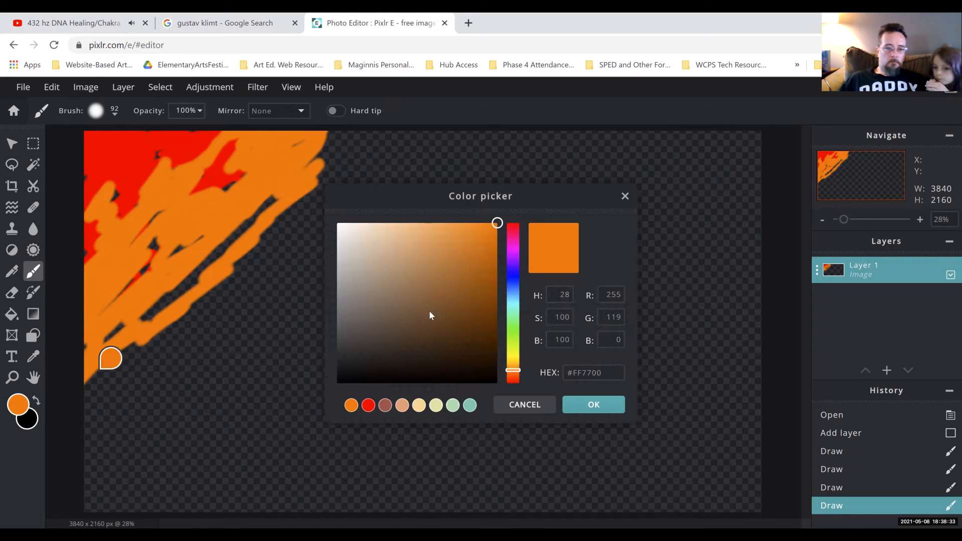
left_click_drag(513, 371, 508, 366)
left_click(593, 406)
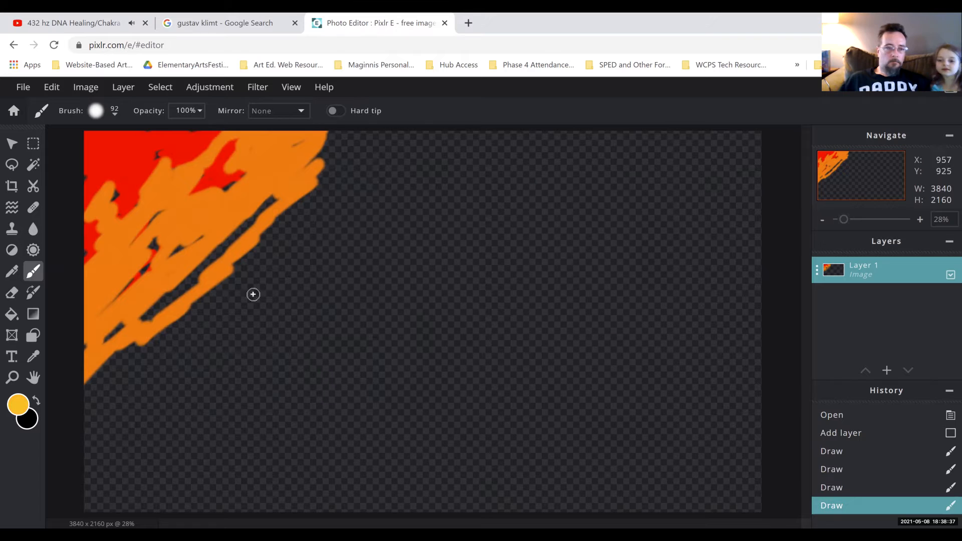
mouse_move(208, 234)
left_mouse_down()
mouse_move(251, 231)
mouse_move(268, 200)
mouse_move(202, 280)
mouse_move(225, 259)
mouse_move(161, 314)
mouse_move(117, 331)
mouse_move(119, 319)
mouse_move(199, 271)
mouse_move(233, 219)
left_mouse_up()
left_click_drag(233, 183, 228, 195)
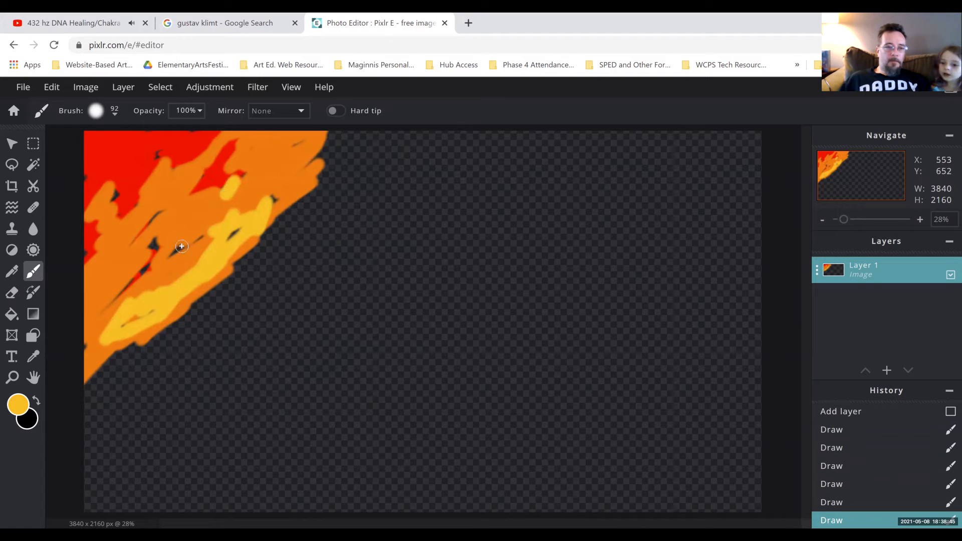
left_click_drag(161, 246, 155, 255)
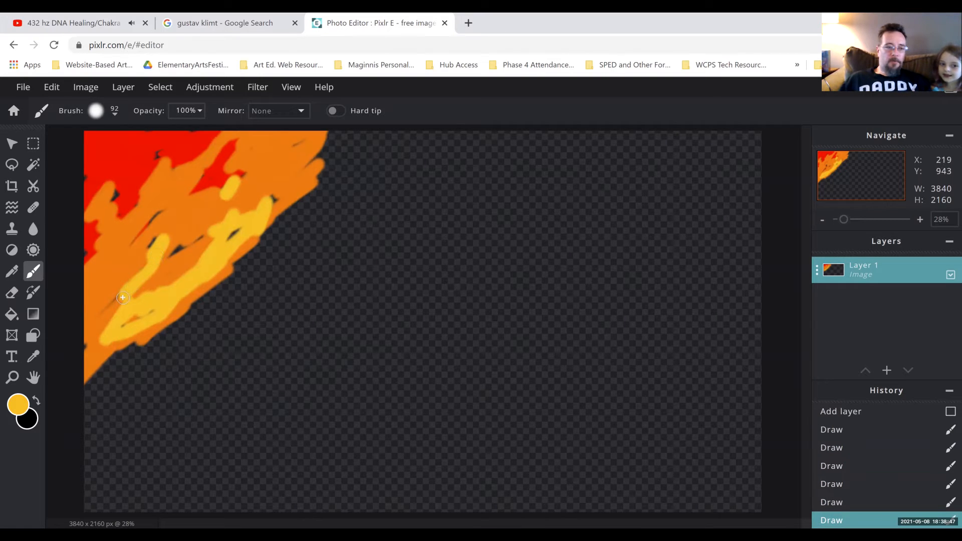
left_click_drag(123, 298, 205, 232)
left_click(215, 224)
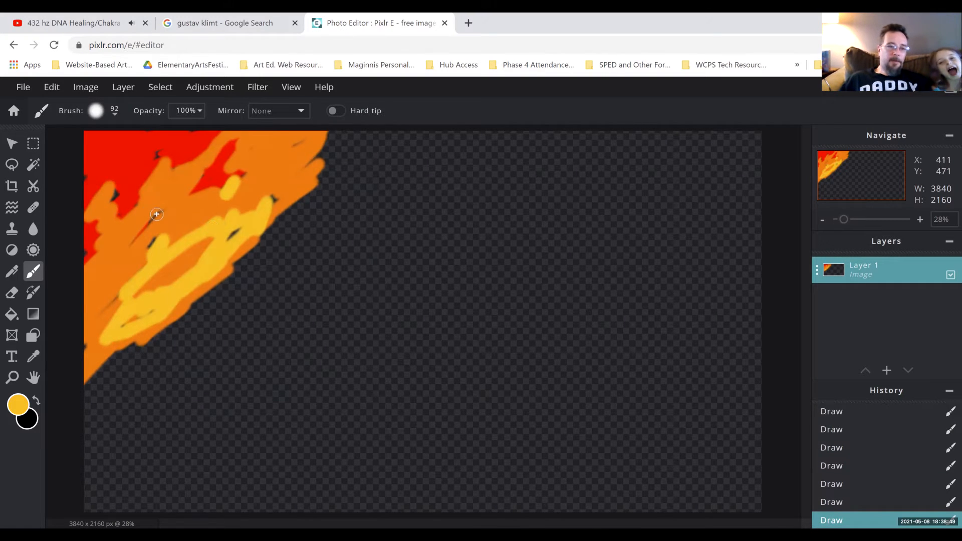
left_click_drag(156, 214, 109, 249)
left_click_drag(111, 200, 127, 185)
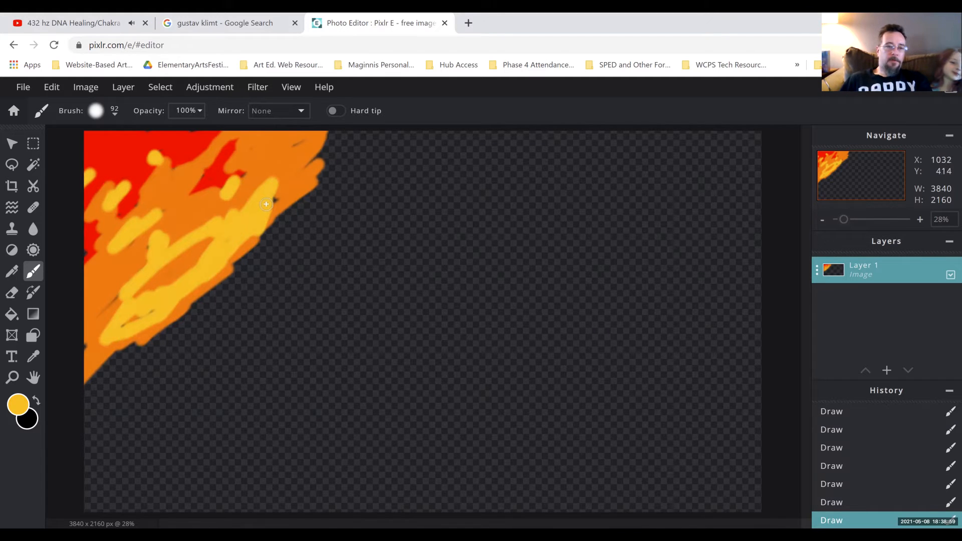
Paint a broad golden-yellow diagonal band beside the orange, running from the canvas's upper edge down to its lower-left corner.
mouse_move(326, 147)
left_mouse_down()
mouse_move(308, 183)
mouse_move(334, 156)
left_mouse_up()
mouse_move(304, 191)
left_mouse_down()
mouse_move(104, 401)
mouse_move(136, 334)
mouse_move(96, 386)
mouse_move(133, 370)
mouse_move(82, 449)
mouse_move(135, 396)
mouse_move(108, 468)
mouse_move(296, 248)
mouse_move(148, 379)
mouse_move(167, 334)
mouse_move(387, 164)
mouse_move(351, 185)
mouse_move(377, 170)
mouse_move(331, 140)
mouse_move(393, 144)
mouse_move(186, 311)
mouse_move(459, 141)
mouse_move(396, 189)
mouse_move(413, 192)
mouse_move(408, 154)
left_mouse_up()
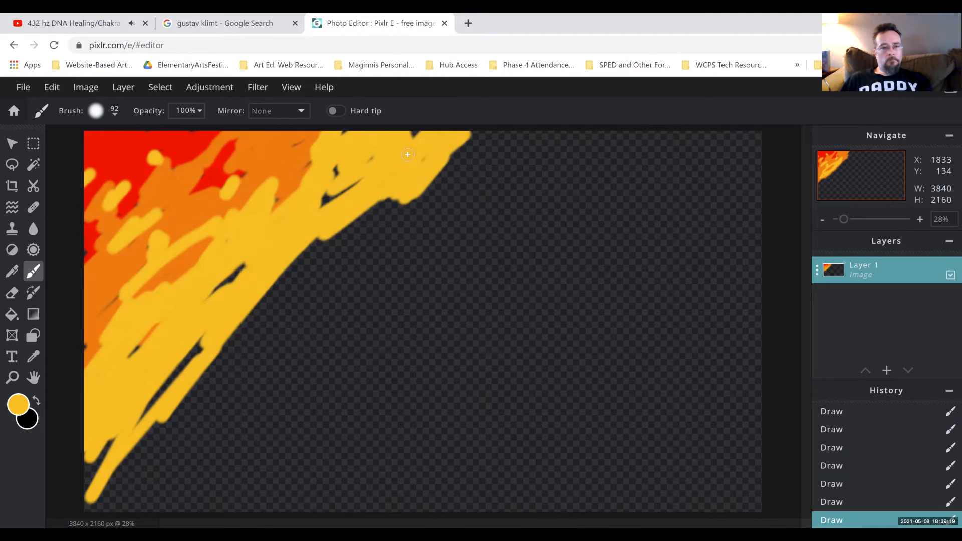
mouse_move(174, 362)
left_mouse_down()
mouse_move(90, 515)
mouse_move(214, 425)
mouse_move(154, 500)
mouse_move(164, 509)
mouse_move(181, 462)
mouse_move(123, 507)
mouse_move(101, 453)
mouse_move(81, 479)
mouse_move(197, 407)
mouse_move(244, 348)
mouse_move(233, 408)
mouse_move(281, 357)
mouse_move(265, 344)
mouse_move(301, 261)
mouse_move(374, 200)
mouse_move(368, 251)
mouse_move(282, 330)
mouse_move(301, 280)
left_mouse_up()
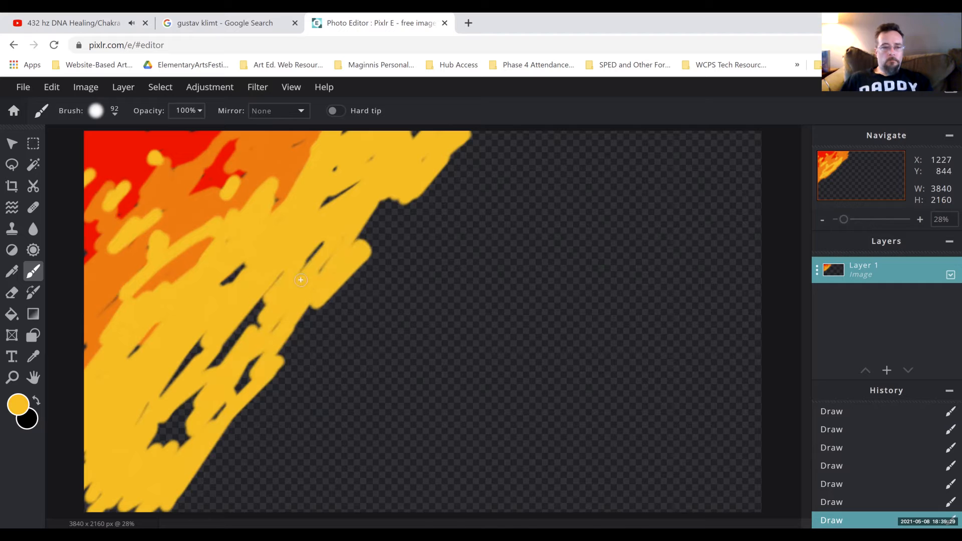
Change the foreground color to lime green #6AFF00 and dab it over the gaps and upper end of the yellow band.
left_click(25, 406)
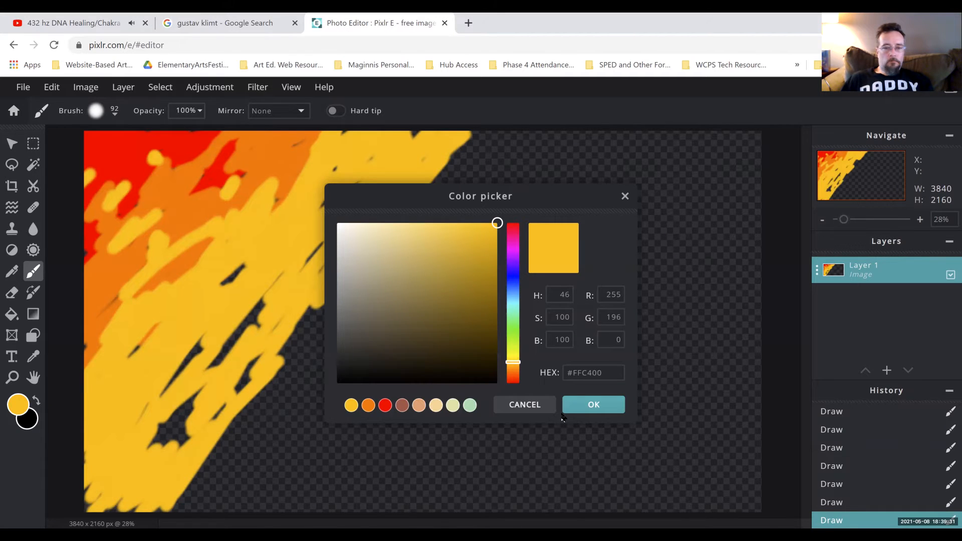
left_click_drag(518, 366, 518, 347)
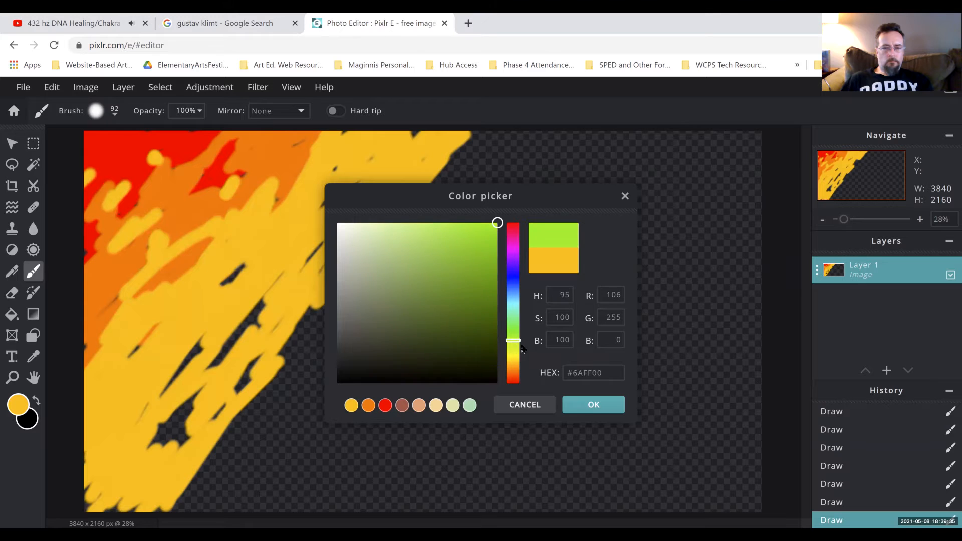
left_click(594, 405)
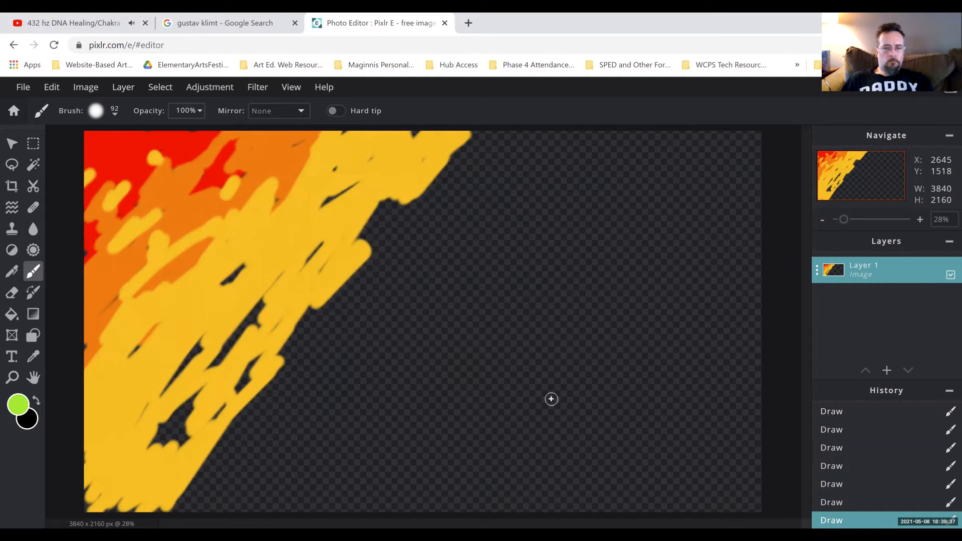
mouse_move(236, 317)
left_mouse_down()
mouse_move(257, 315)
mouse_move(204, 373)
left_mouse_up()
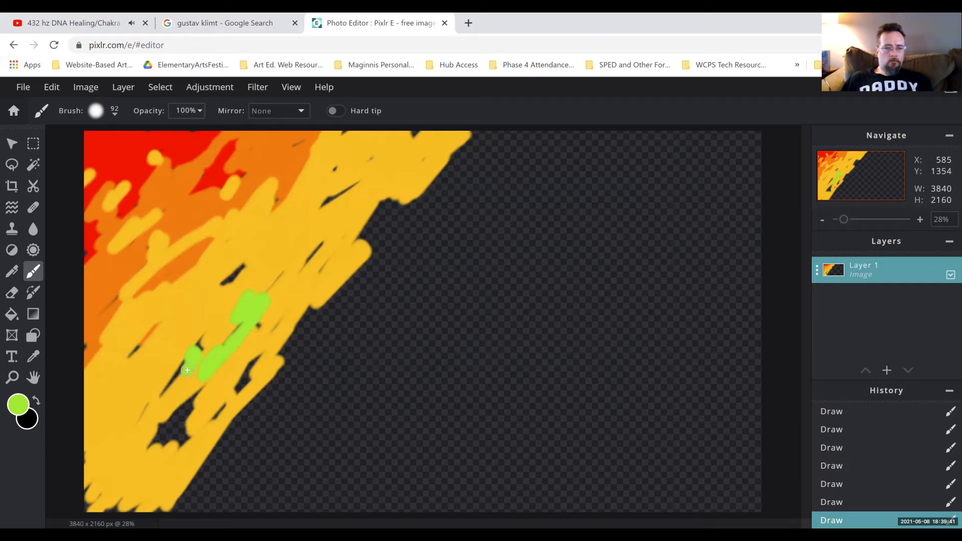
mouse_move(176, 427)
left_mouse_down()
mouse_move(197, 396)
mouse_move(162, 426)
mouse_move(170, 442)
left_mouse_up()
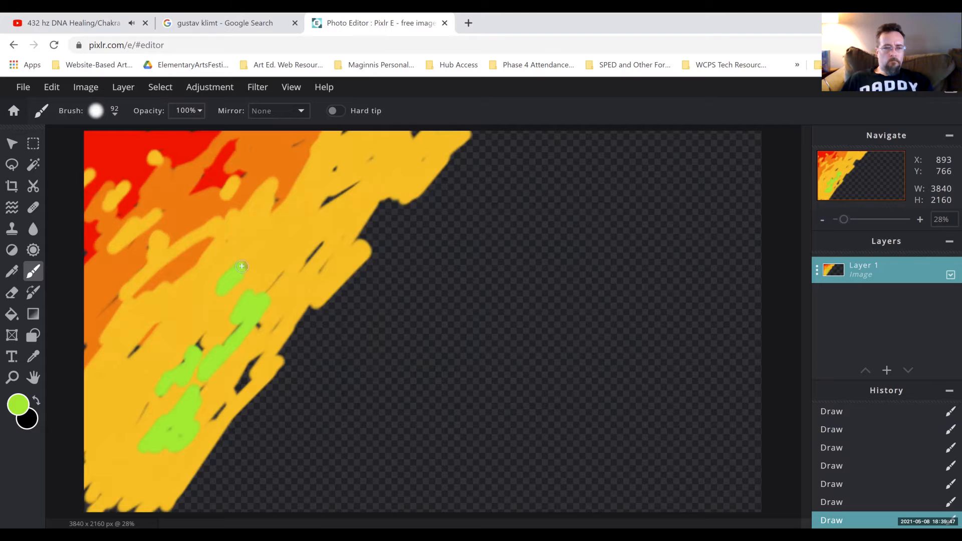
left_click_drag(333, 200, 333, 200)
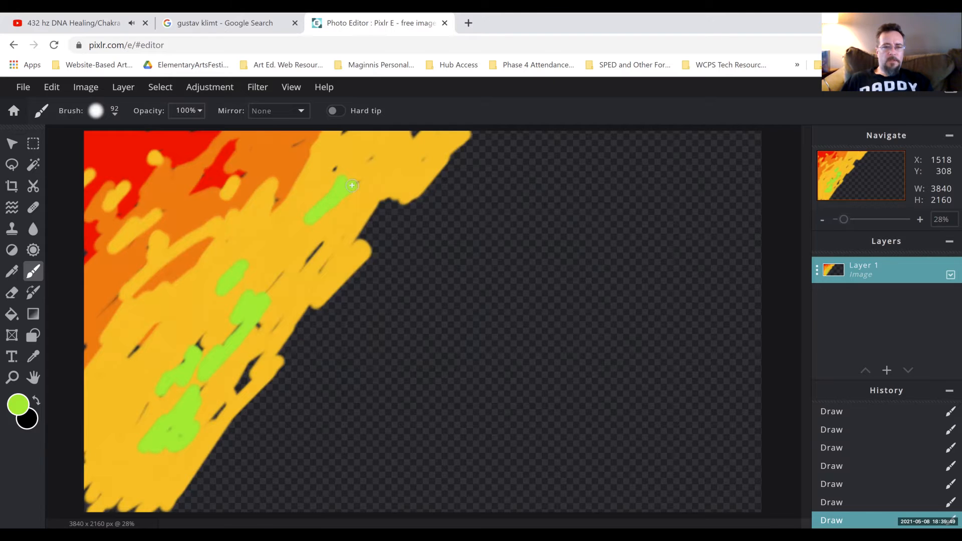
mouse_move(417, 134)
left_mouse_down()
mouse_move(370, 149)
mouse_move(318, 125)
left_mouse_up()
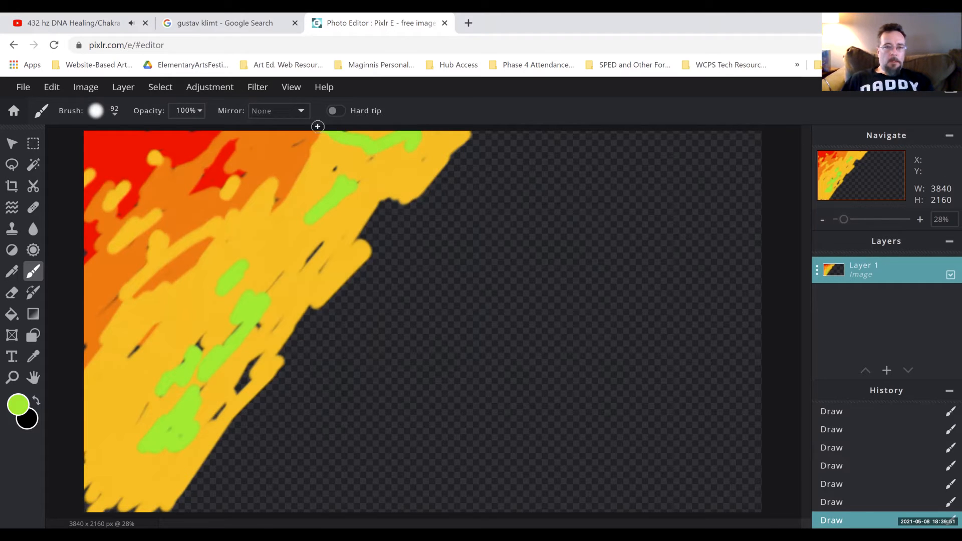
Weave long lime-green strokes through the yellow band down to the canvas's lower-left corner.
mouse_move(351, 159)
left_mouse_down()
mouse_move(277, 275)
mouse_move(313, 256)
mouse_move(273, 343)
mouse_move(255, 325)
mouse_move(167, 369)
mouse_move(156, 351)
mouse_move(125, 354)
left_mouse_up()
mouse_move(163, 318)
left_mouse_down()
mouse_move(276, 365)
mouse_move(241, 379)
mouse_move(174, 501)
mouse_move(153, 517)
mouse_move(163, 497)
mouse_move(100, 517)
mouse_move(118, 483)
mouse_move(105, 462)
mouse_move(91, 470)
mouse_move(95, 419)
left_mouse_up()
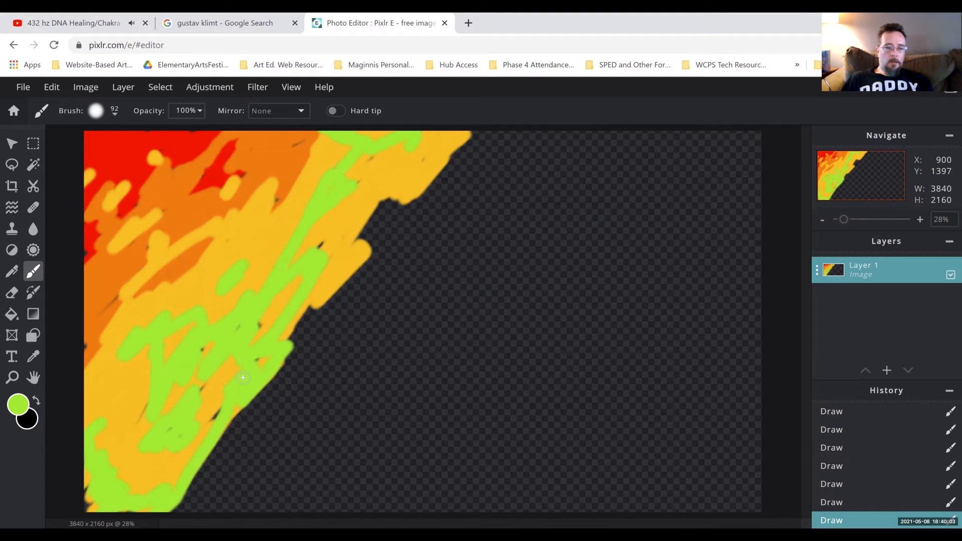
Fill a wide lime-green diagonal band along the yellow's outer edge, from the canvas's upper edge to its lower edge.
mouse_move(268, 304)
left_mouse_down()
mouse_move(358, 203)
mouse_move(345, 251)
mouse_move(383, 237)
mouse_move(423, 200)
mouse_move(421, 216)
mouse_move(507, 130)
mouse_move(447, 143)
mouse_move(411, 199)
mouse_move(421, 219)
mouse_move(442, 225)
mouse_move(466, 198)
mouse_move(449, 190)
mouse_move(409, 202)
mouse_move(450, 166)
mouse_move(369, 222)
mouse_move(387, 180)
mouse_move(396, 238)
mouse_move(406, 233)
mouse_move(337, 335)
mouse_move(282, 380)
mouse_move(295, 331)
mouse_move(311, 313)
mouse_move(360, 294)
mouse_move(454, 194)
left_mouse_up()
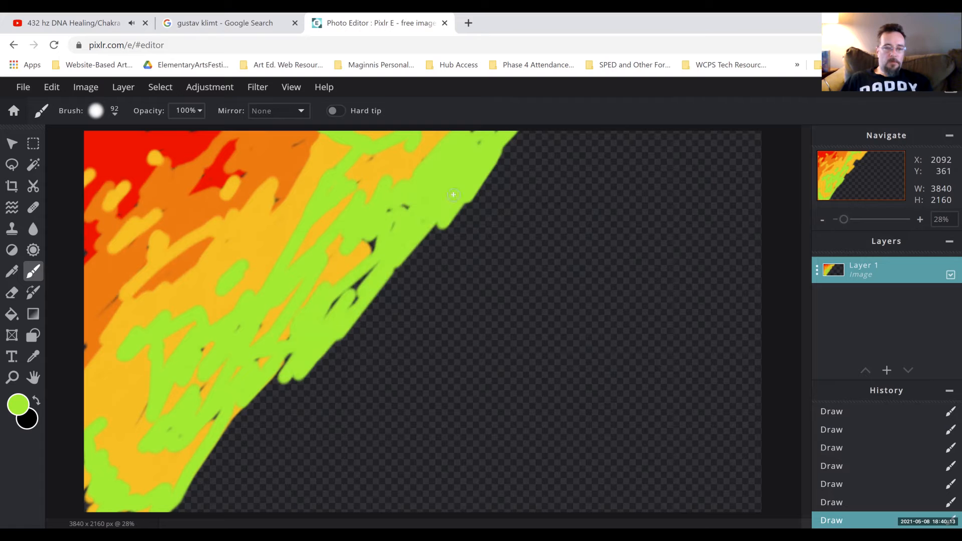
left_click_drag(367, 272, 310, 329)
mouse_move(294, 363)
left_mouse_down()
mouse_move(398, 270)
mouse_move(366, 342)
mouse_move(439, 217)
mouse_move(405, 282)
mouse_move(514, 132)
mouse_move(318, 315)
left_mouse_up()
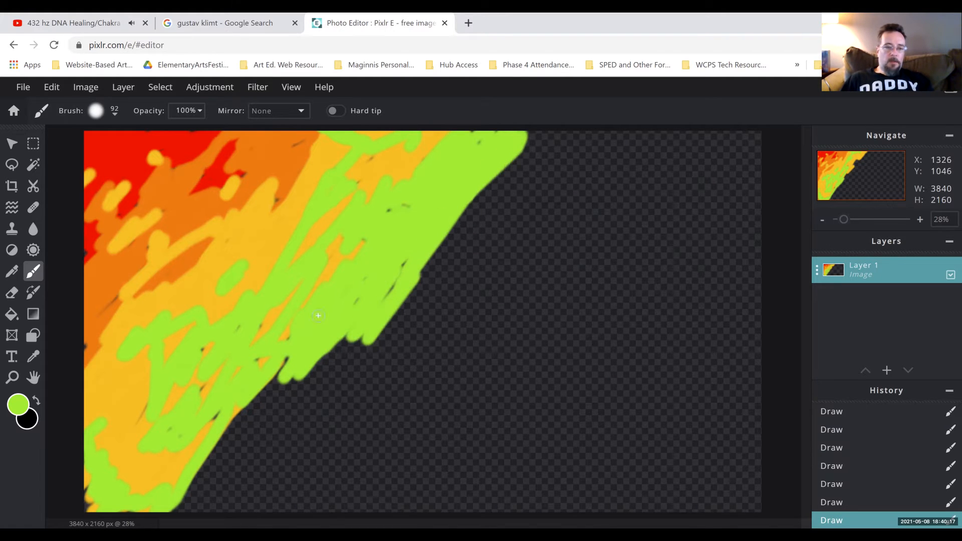
mouse_move(223, 424)
left_mouse_down()
mouse_move(270, 429)
mouse_move(357, 351)
mouse_move(321, 406)
mouse_move(255, 428)
mouse_move(316, 346)
mouse_move(230, 424)
mouse_move(164, 513)
mouse_move(208, 511)
mouse_move(299, 429)
mouse_move(267, 505)
mouse_move(426, 284)
mouse_move(284, 455)
left_mouse_up()
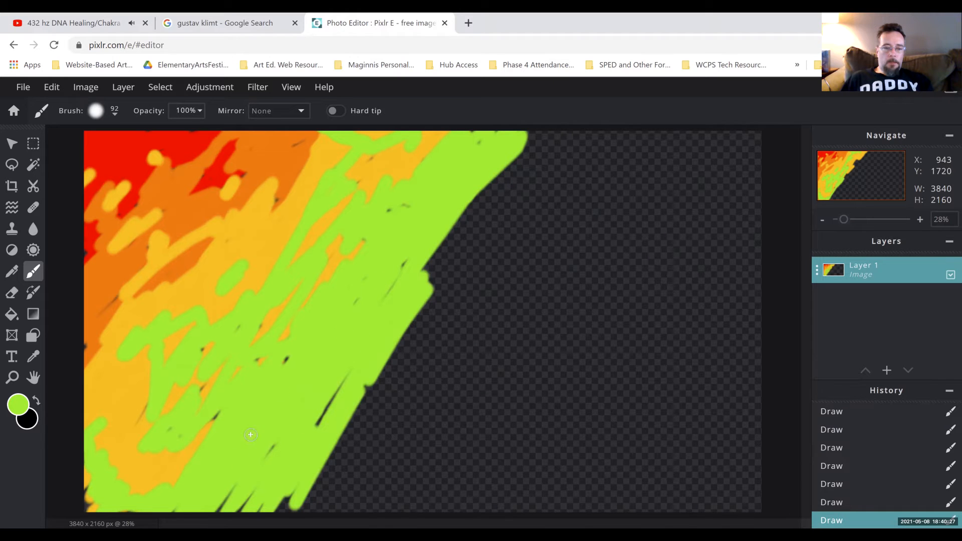
mouse_move(257, 509)
left_mouse_down()
mouse_move(296, 504)
mouse_move(313, 515)
left_mouse_up()
left_click_drag(423, 271, 539, 132)
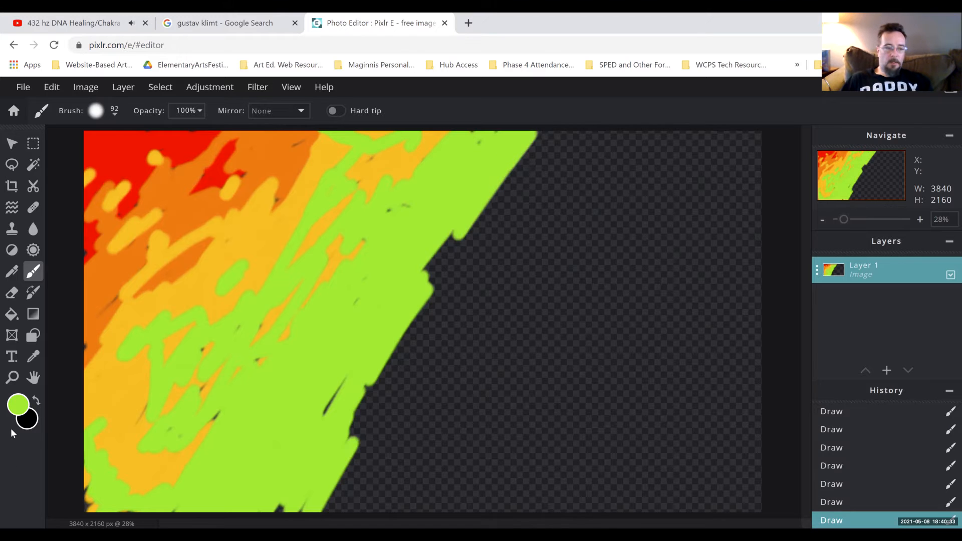
Change the foreground color to aqua #00FFCC and paint a diagonal band along the green band's outer edge.
left_click(18, 406)
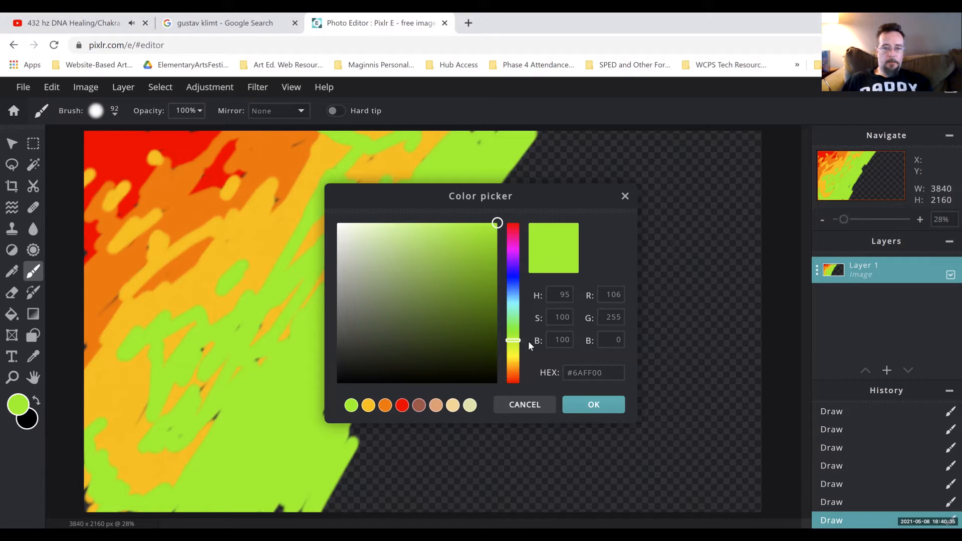
left_click_drag(519, 343, 518, 324)
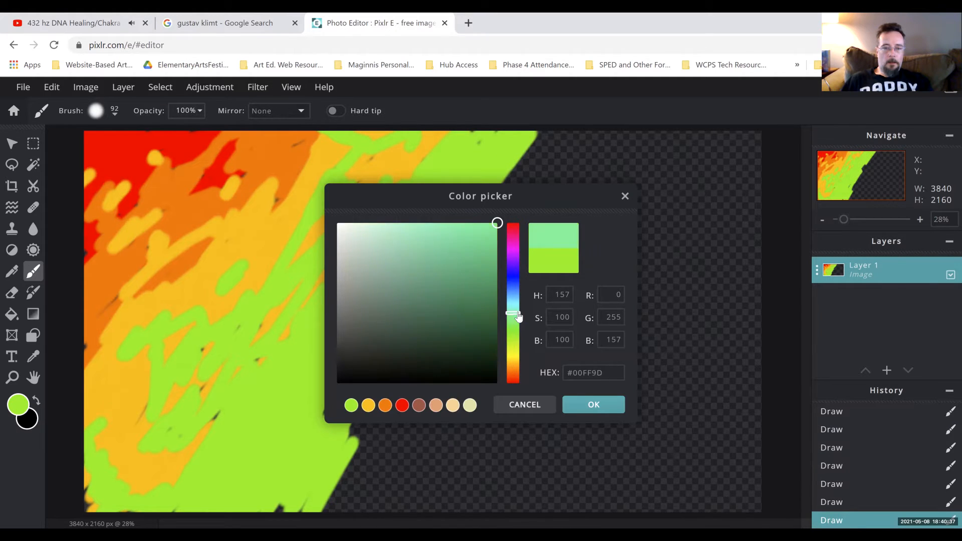
left_click(604, 403)
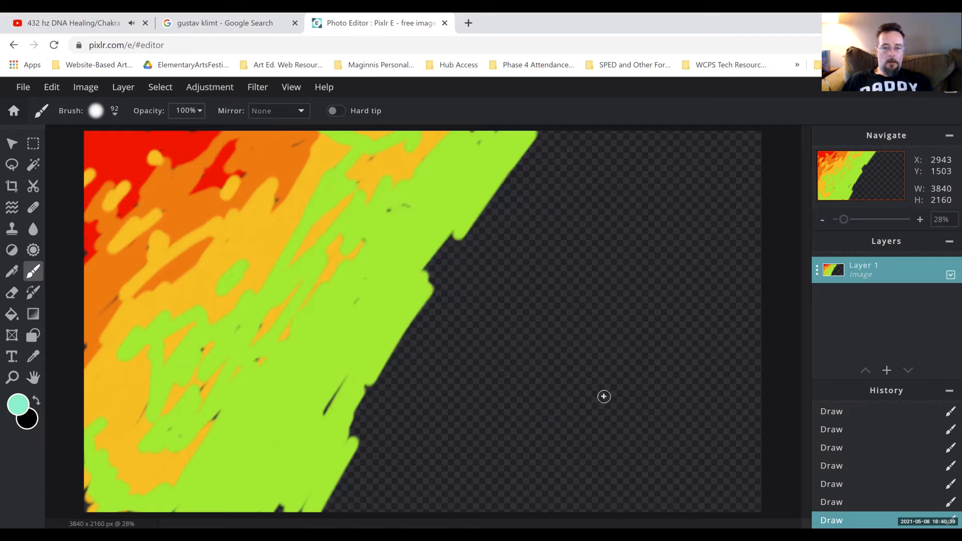
mouse_move(495, 180)
left_mouse_down()
mouse_move(491, 208)
mouse_move(419, 352)
mouse_move(455, 298)
mouse_move(441, 250)
mouse_move(499, 205)
mouse_move(466, 306)
mouse_move(376, 471)
mouse_move(392, 370)
mouse_move(366, 422)
mouse_move(401, 408)
mouse_move(336, 481)
mouse_move(326, 386)
mouse_move(264, 502)
mouse_move(388, 396)
mouse_move(438, 371)
mouse_move(424, 312)
mouse_move(556, 128)
mouse_move(507, 194)
mouse_move(422, 470)
mouse_move(311, 513)
mouse_move(396, 471)
mouse_move(426, 483)
left_mouse_up()
Change the foreground color to blue #0062FF and paint a diagonal band overlapping the aqua band's outer edge.
left_click(17, 406)
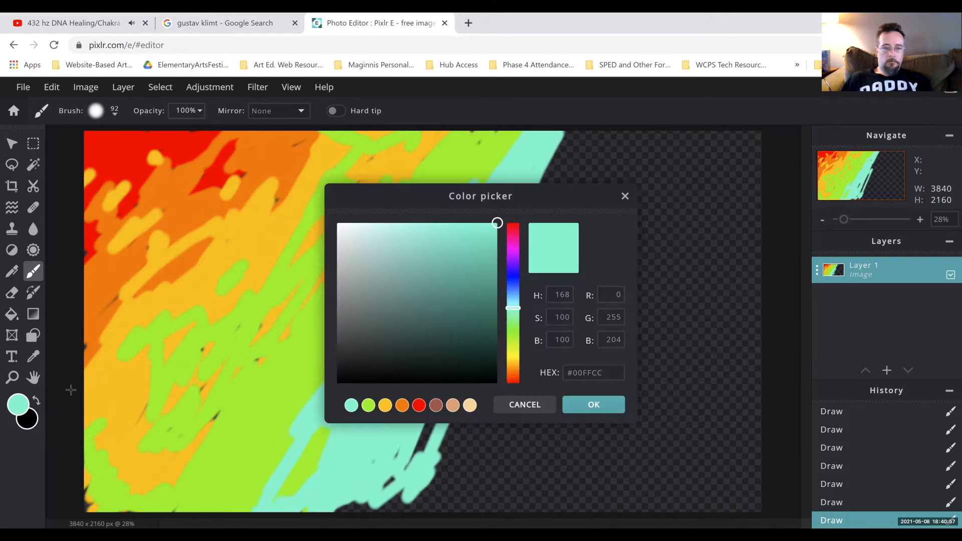
mouse_move(516, 303)
left_mouse_down()
mouse_move(516, 291)
mouse_move(378, 494)
mouse_move(414, 399)
mouse_move(353, 467)
mouse_move(340, 504)
mouse_move(382, 498)
mouse_move(474, 412)
mouse_move(524, 253)
mouse_move(524, 198)
mouse_move(502, 306)
mouse_move(487, 301)
mouse_move(506, 248)
left_mouse_up()
left_click(579, 399)
mouse_move(527, 213)
left_mouse_down()
mouse_move(544, 235)
mouse_move(570, 165)
mouse_move(545, 204)
mouse_move(582, 137)
mouse_move(546, 162)
mouse_move(533, 156)
mouse_move(554, 210)
mouse_move(569, 196)
mouse_move(524, 289)
left_mouse_up()
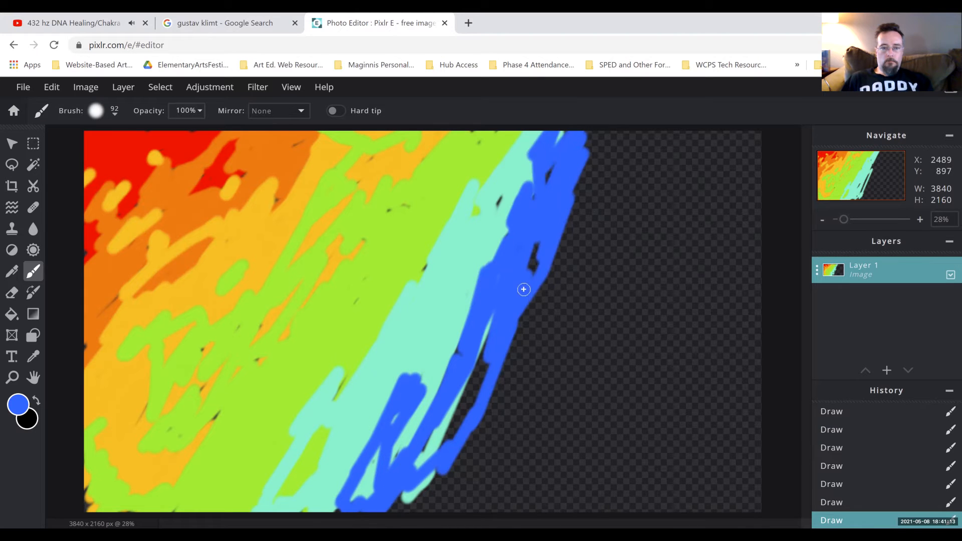
mouse_move(476, 419)
left_mouse_down()
mouse_move(451, 453)
mouse_move(470, 350)
mouse_move(408, 517)
mouse_move(380, 518)
left_mouse_up()
mouse_move(431, 434)
left_mouse_down()
mouse_move(462, 401)
mouse_move(471, 449)
mouse_move(484, 457)
mouse_move(460, 515)
mouse_move(485, 414)
mouse_move(467, 392)
mouse_move(490, 313)
left_mouse_up()
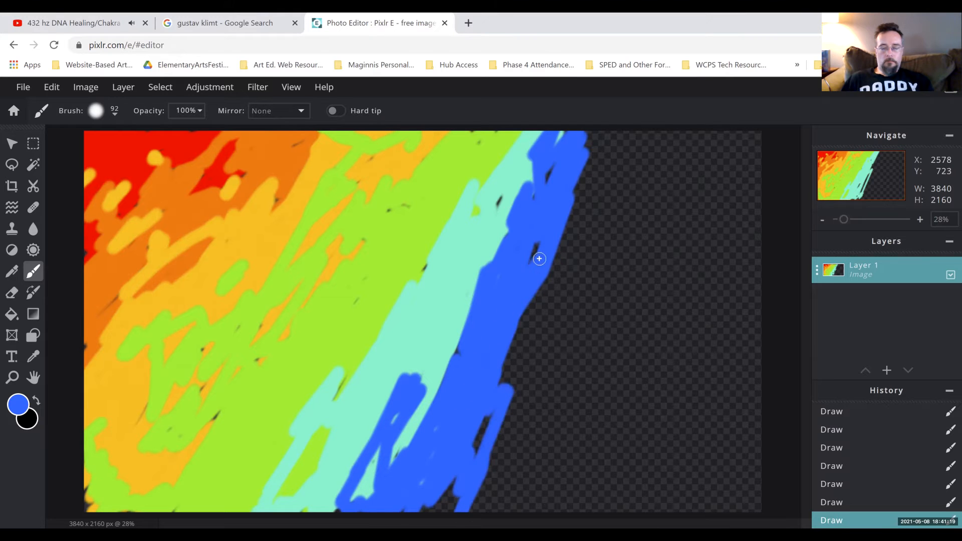
Widen the blue band outward along its full length and fill most of the gaps between its strokes.
left_click_drag(582, 175, 610, 148)
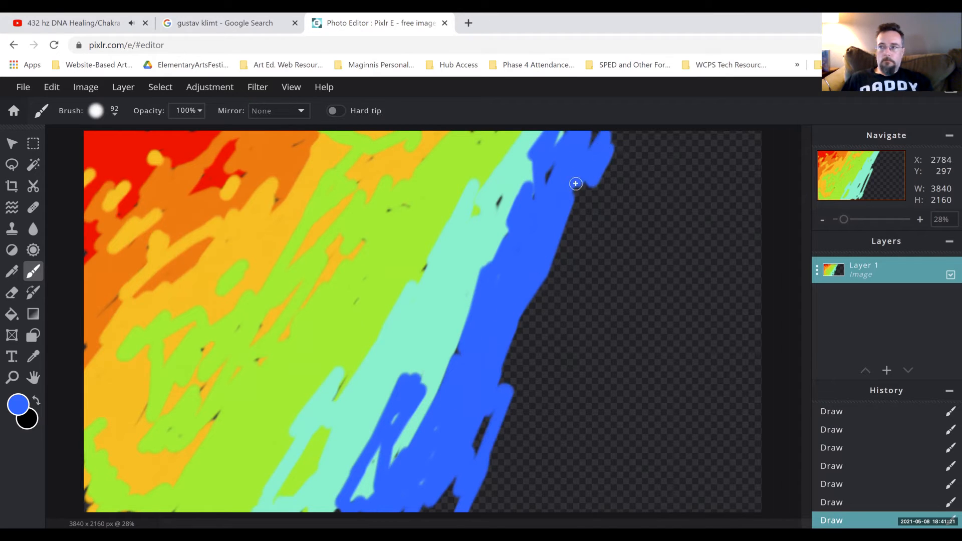
mouse_move(621, 187)
left_mouse_down()
mouse_move(580, 259)
mouse_move(608, 196)
mouse_move(615, 148)
mouse_move(569, 187)
mouse_move(544, 272)
mouse_move(562, 323)
mouse_move(506, 438)
mouse_move(531, 292)
left_mouse_up()
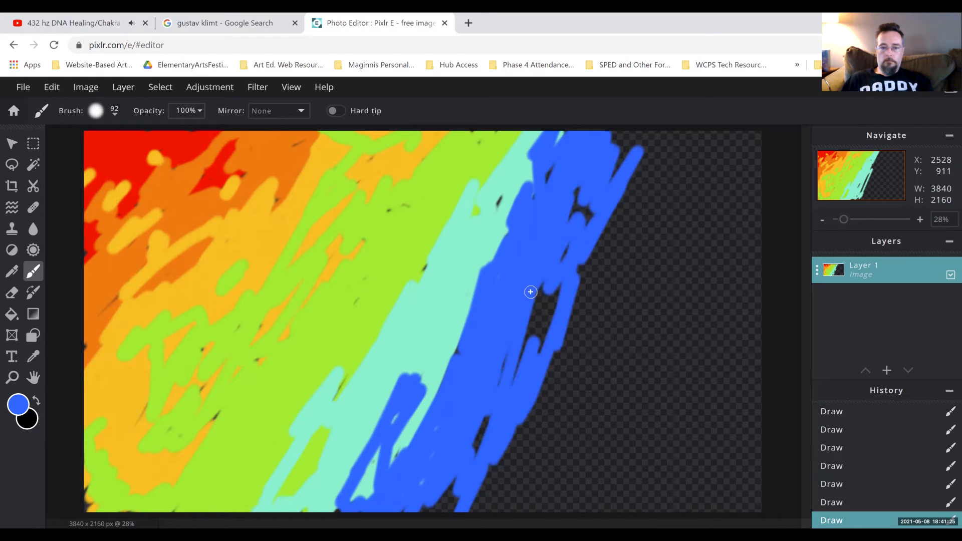
left_click_drag(472, 480, 480, 426)
left_click_drag(436, 502, 450, 471)
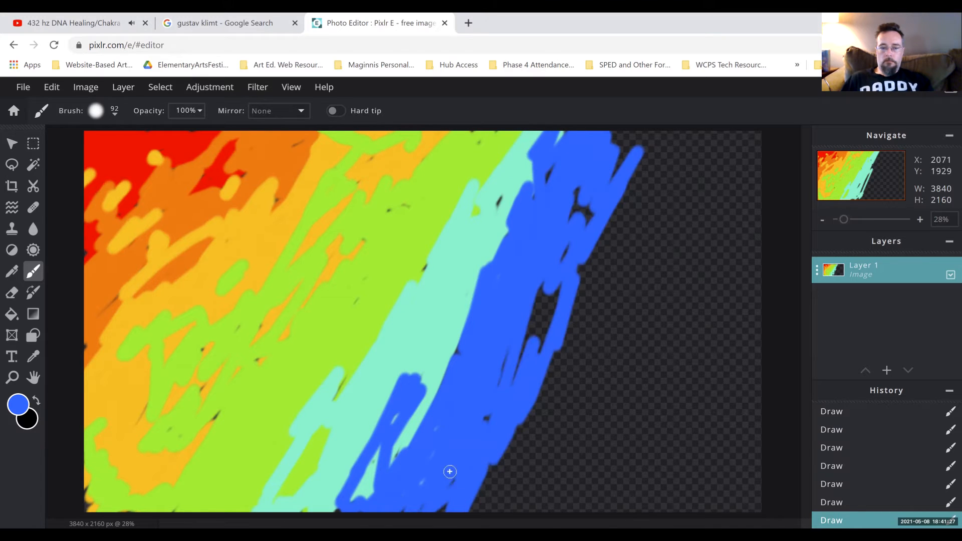
mouse_move(495, 353)
left_mouse_down()
mouse_move(521, 267)
mouse_move(562, 268)
mouse_move(557, 252)
mouse_move(594, 214)
mouse_move(620, 140)
mouse_move(612, 173)
mouse_move(639, 141)
left_mouse_up()
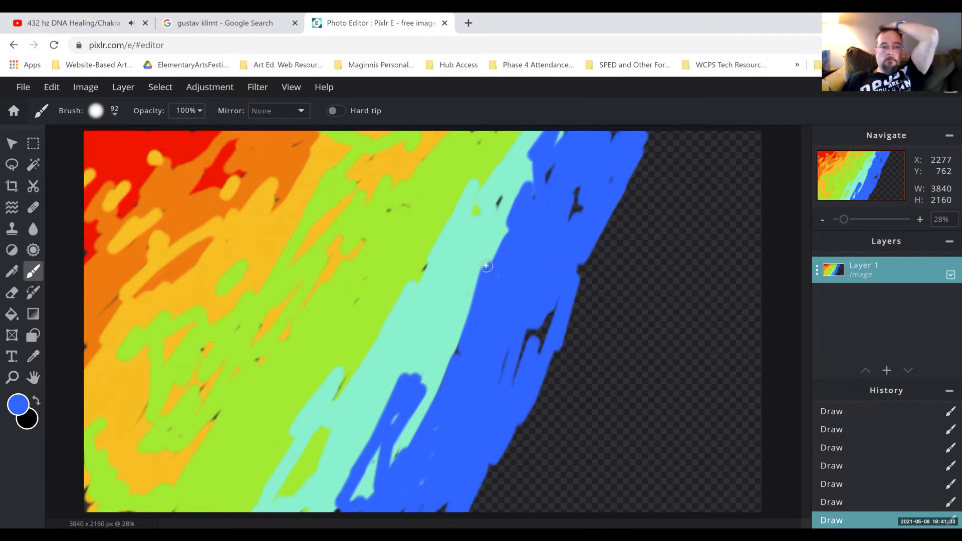
Change the foreground color to deep blue and paint diagonal strokes along the upper part of the lighter blue band's outer edge.
left_click(19, 406)
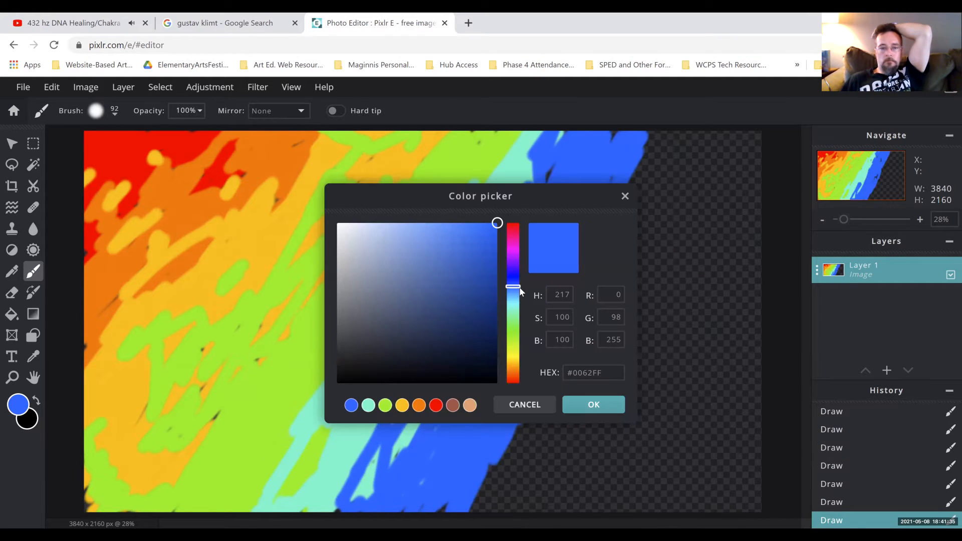
left_click_drag(514, 291, 514, 274)
left_click(613, 408)
left_click_drag(658, 143, 705, 120)
mouse_move(650, 207)
left_mouse_down()
mouse_move(610, 225)
mouse_move(574, 286)
left_mouse_up()
mouse_move(641, 298)
left_mouse_down()
mouse_move(676, 201)
mouse_move(623, 322)
mouse_move(562, 384)
mouse_move(594, 284)
mouse_move(574, 308)
mouse_move(582, 318)
mouse_move(608, 232)
left_mouse_up()
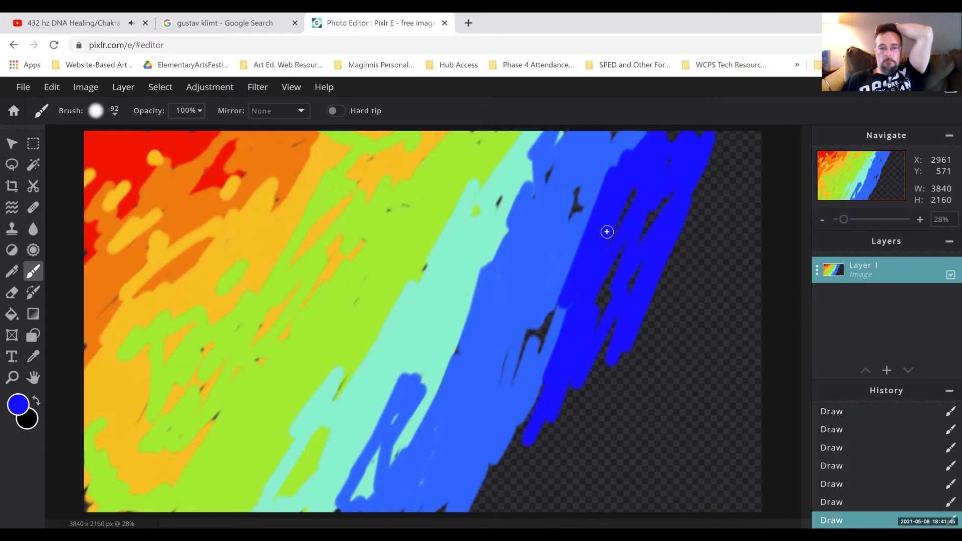
Extend the deep-blue band to the canvas's lower edge and overlap it onto the lighter blue band.
mouse_move(575, 374)
left_mouse_down()
mouse_move(573, 447)
mouse_move(537, 513)
mouse_move(525, 496)
mouse_move(503, 512)
mouse_move(558, 376)
left_mouse_up()
mouse_move(506, 426)
left_mouse_down()
mouse_move(481, 497)
mouse_move(550, 313)
mouse_move(486, 383)
mouse_move(593, 187)
mouse_move(604, 194)
mouse_move(597, 459)
mouse_move(532, 516)
left_mouse_up()
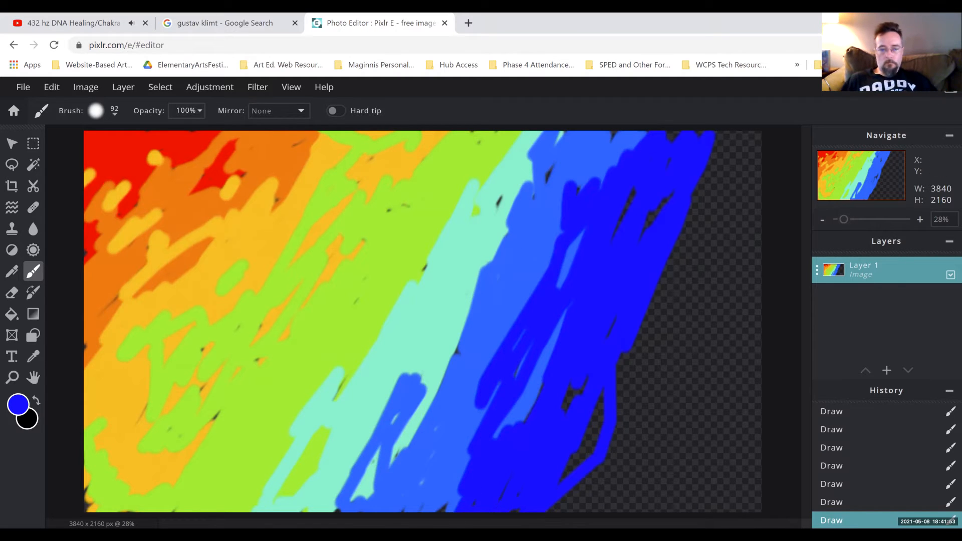
mouse_move(542, 352)
left_mouse_down()
mouse_move(532, 135)
mouse_move(617, 131)
mouse_move(607, 151)
mouse_move(684, 154)
mouse_move(680, 242)
left_mouse_up()
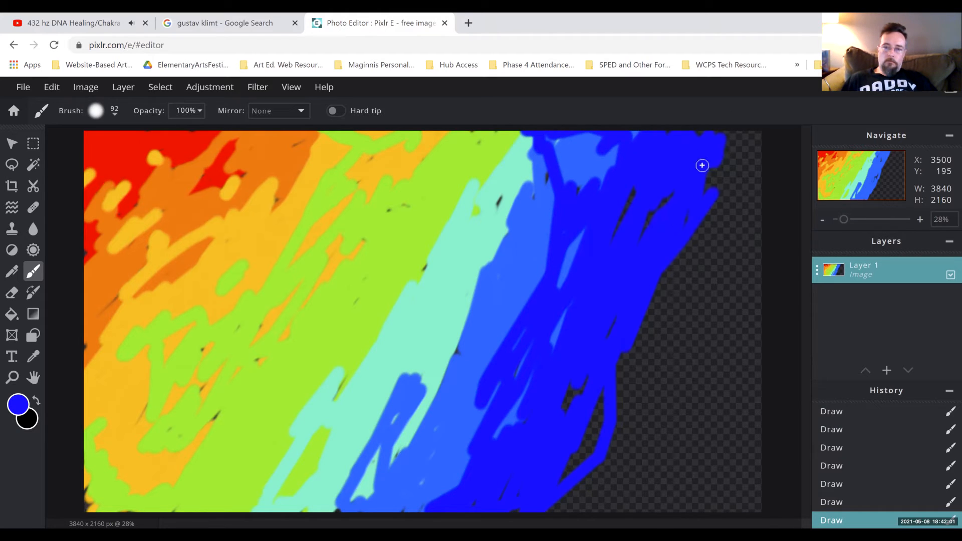
Change the foreground color to violet #9500FF and paint a solid diagonal band along the deep-blue band's outer edge.
left_click(18, 409)
left_click_drag(518, 278, 516, 260)
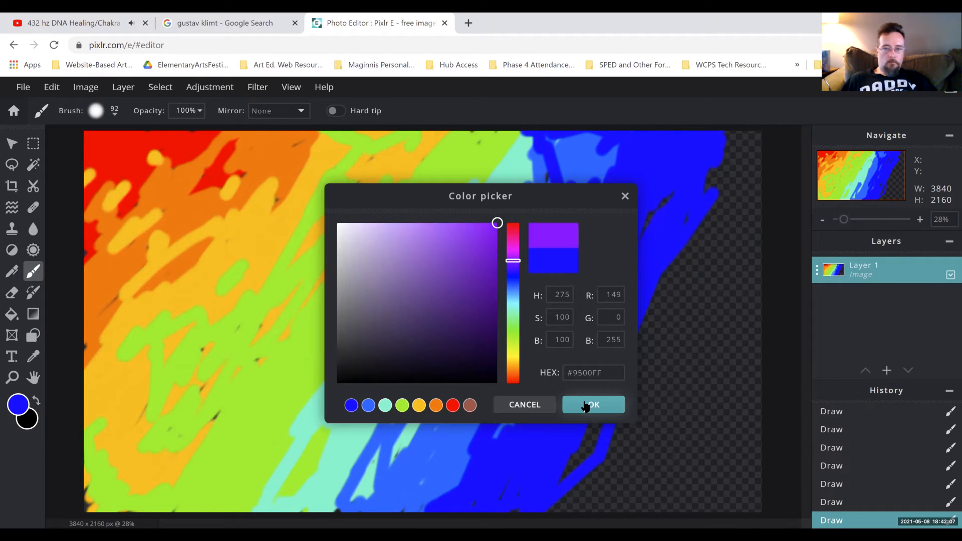
left_click(586, 406)
mouse_move(726, 145)
left_mouse_down()
mouse_move(712, 185)
mouse_move(707, 136)
mouse_move(772, 200)
mouse_move(754, 161)
mouse_move(729, 186)
mouse_move(713, 271)
mouse_move(634, 348)
mouse_move(594, 477)
mouse_move(737, 256)
mouse_move(604, 507)
mouse_move(634, 486)
mouse_move(567, 506)
mouse_move(571, 461)
mouse_move(617, 348)
mouse_move(597, 449)
left_mouse_up()
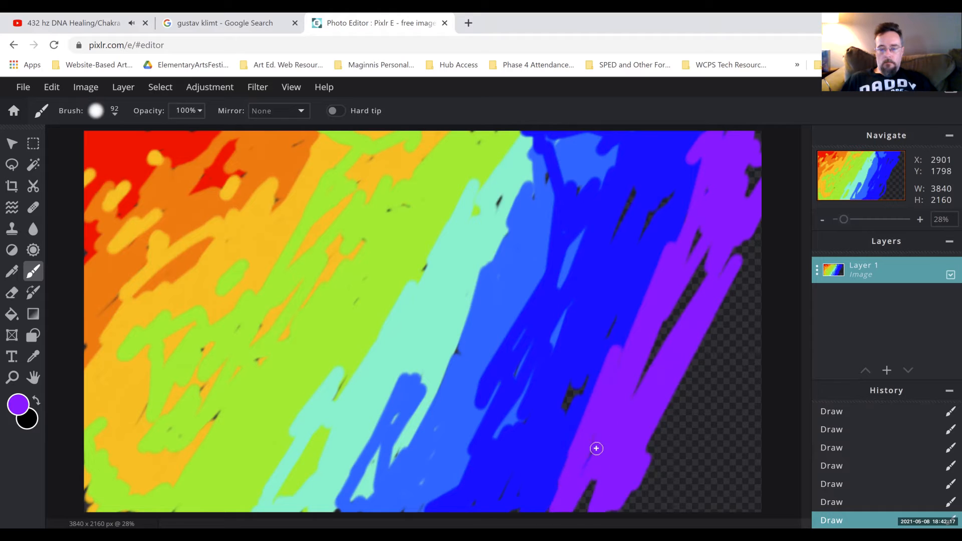
mouse_move(586, 494)
left_mouse_down()
mouse_move(563, 424)
mouse_move(580, 344)
mouse_move(621, 341)
mouse_move(691, 307)
left_mouse_up()
mouse_move(688, 339)
left_mouse_down()
mouse_move(702, 280)
mouse_move(644, 367)
mouse_move(640, 348)
mouse_move(722, 199)
mouse_move(724, 224)
mouse_move(755, 173)
left_mouse_up()
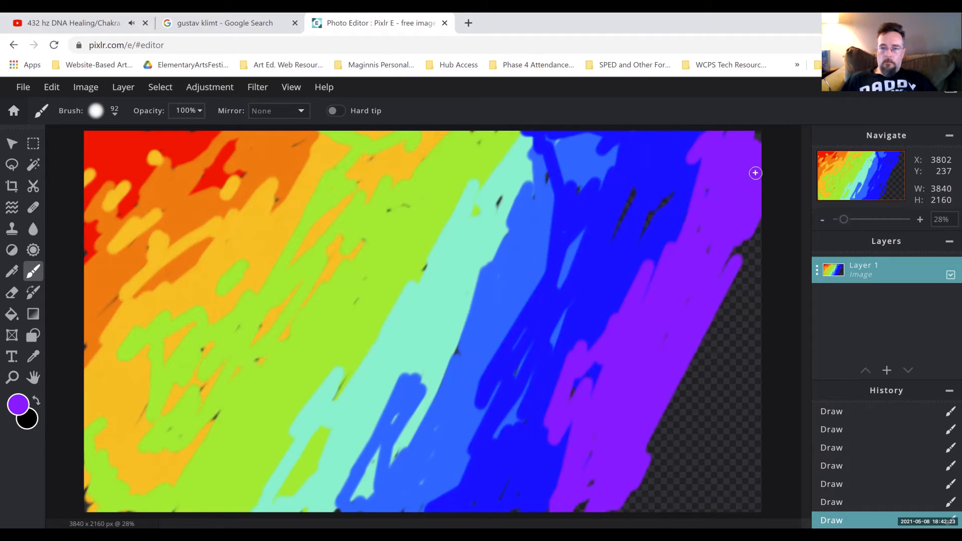
mouse_move(719, 289)
left_mouse_down()
mouse_move(740, 270)
mouse_move(612, 507)
mouse_move(572, 504)
mouse_move(565, 407)
left_mouse_up()
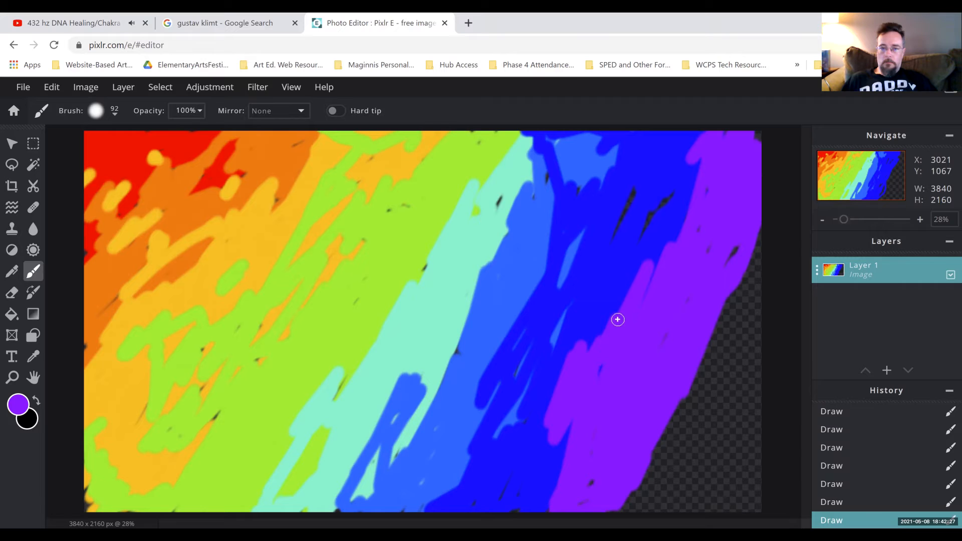
Paint short violet strokes over the dark gaps at the upper and lower ends of the blue bands.
mouse_move(630, 192)
left_mouse_down()
mouse_move(610, 232)
mouse_move(629, 209)
mouse_move(644, 233)
mouse_move(657, 208)
mouse_move(690, 187)
left_mouse_up()
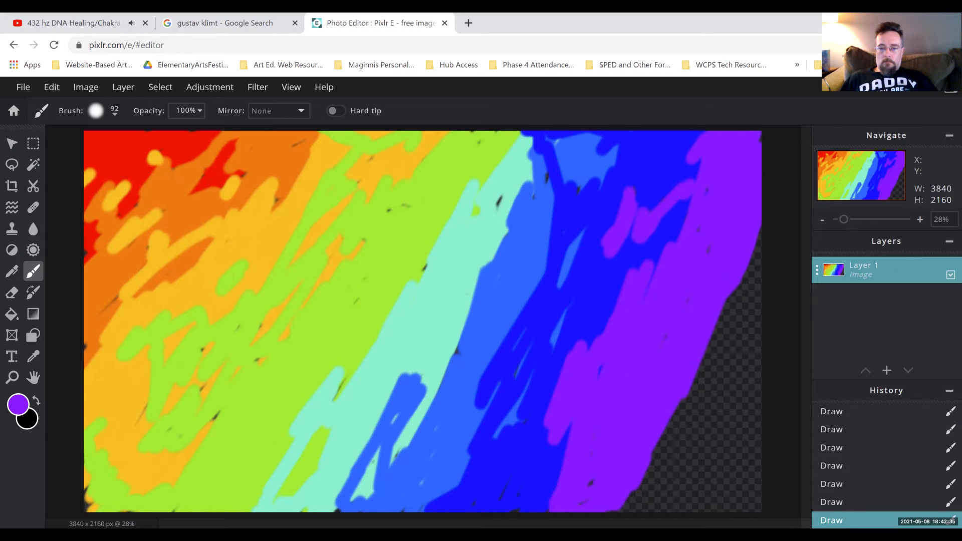
mouse_move(507, 516)
left_mouse_down()
mouse_move(500, 492)
mouse_move(518, 493)
left_mouse_up()
mouse_move(545, 185)
left_mouse_down()
mouse_move(578, 158)
mouse_move(559, 211)
left_mouse_up()
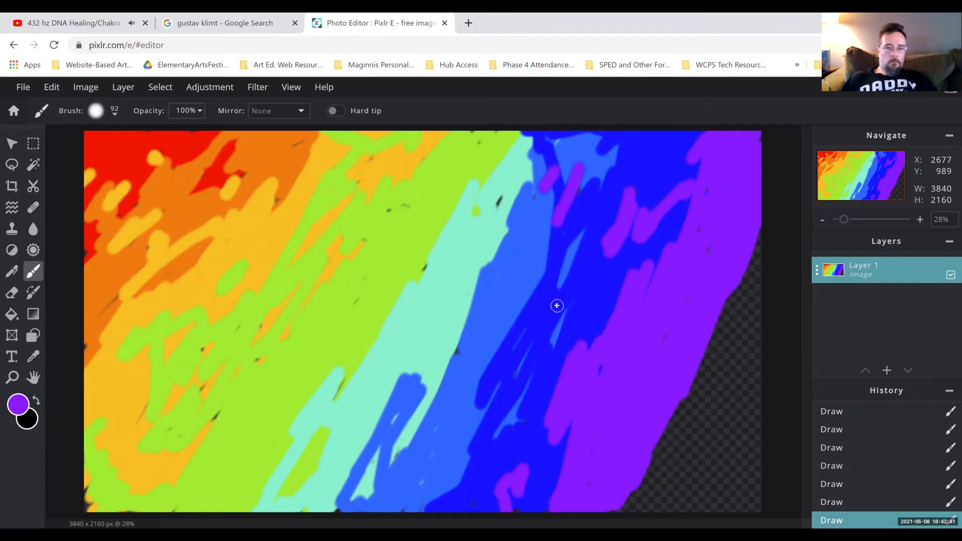
Change the foreground color to magenta #FF00F2, fill the remaining empty corner beside the violet band, and overlap strokes onto the violet band's lower end.
left_click(16, 406)
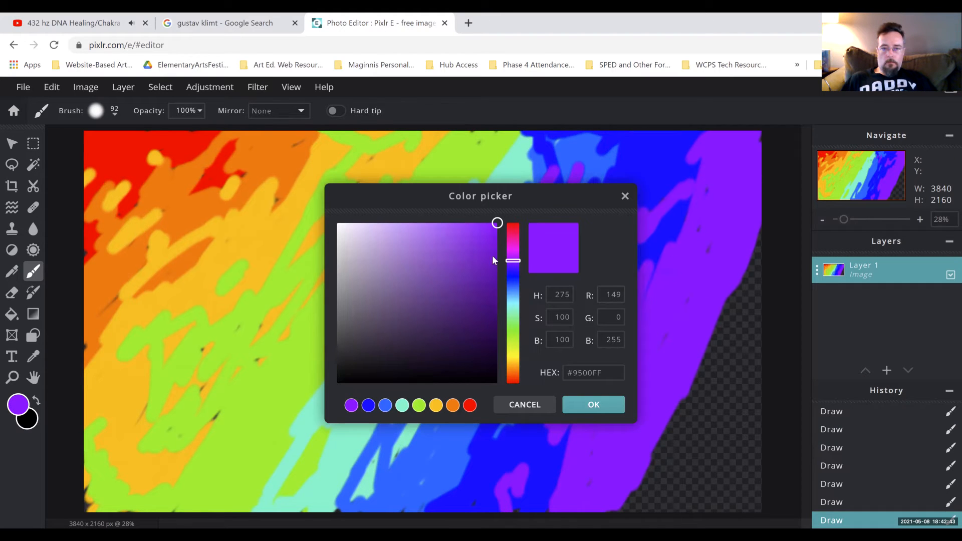
left_click_drag(512, 264, 513, 248)
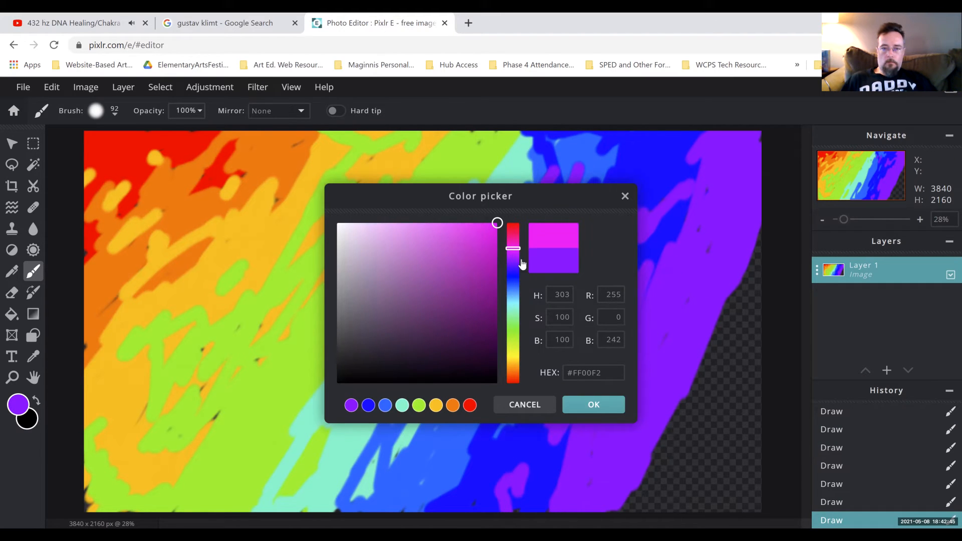
left_click(614, 410)
mouse_move(752, 474)
left_mouse_down()
mouse_move(755, 486)
mouse_move(737, 467)
mouse_move(741, 504)
mouse_move(720, 508)
mouse_move(724, 359)
mouse_move(646, 496)
mouse_move(705, 401)
mouse_move(754, 373)
left_mouse_up()
left_click_drag(733, 435, 698, 522)
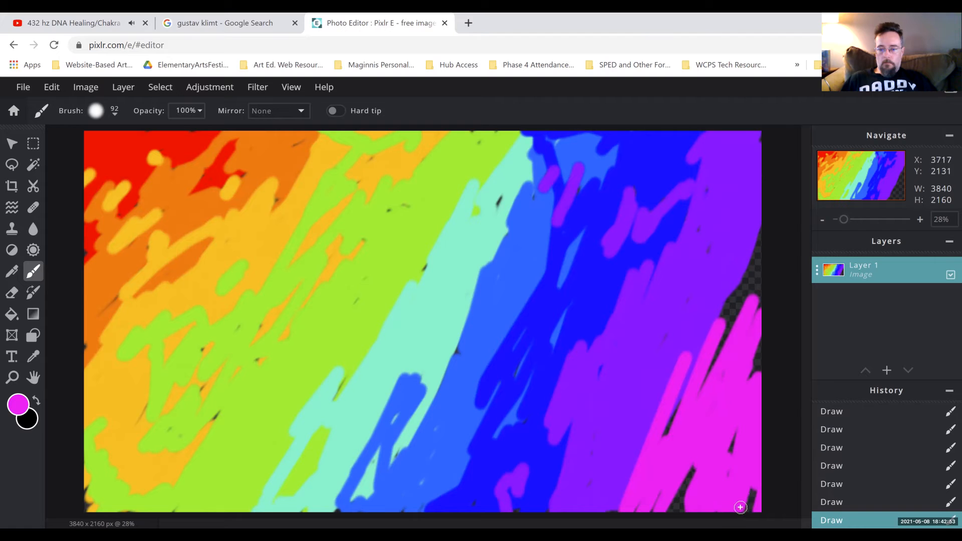
mouse_move(749, 449)
left_mouse_down()
mouse_move(762, 270)
mouse_move(755, 323)
mouse_move(755, 293)
mouse_move(744, 291)
mouse_move(690, 404)
mouse_move(741, 287)
mouse_move(675, 401)
mouse_move(700, 478)
left_mouse_up()
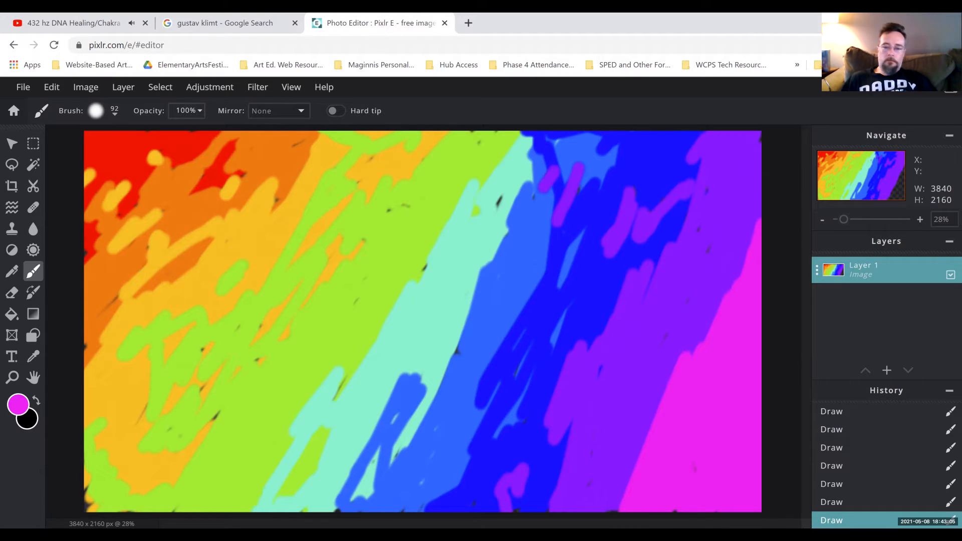
left_click_drag(626, 469, 599, 503)
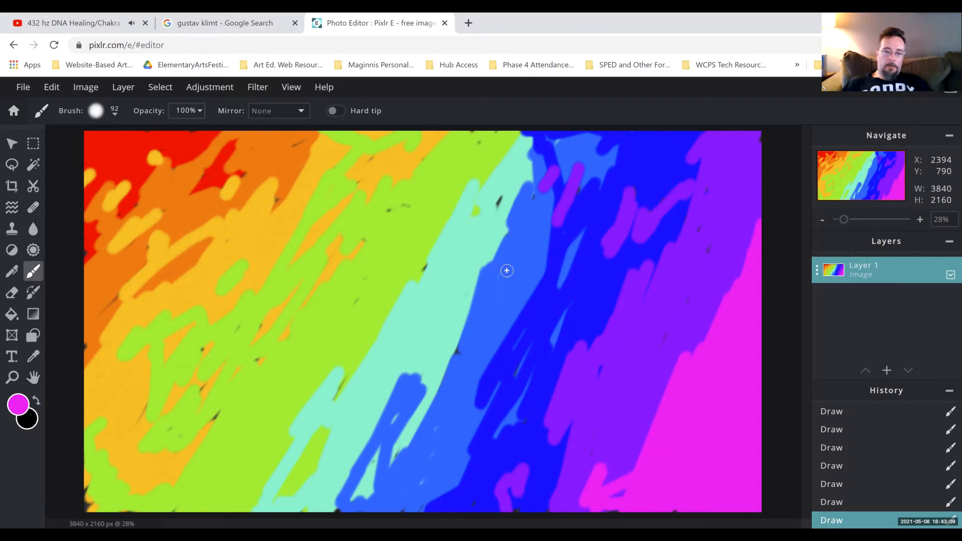
Dab short magenta strokes over dark specks scattered across the aqua, blue and violet bands.
left_click_drag(453, 340, 451, 359)
left_click_drag(442, 259, 426, 268)
left_click_drag(501, 195, 486, 212)
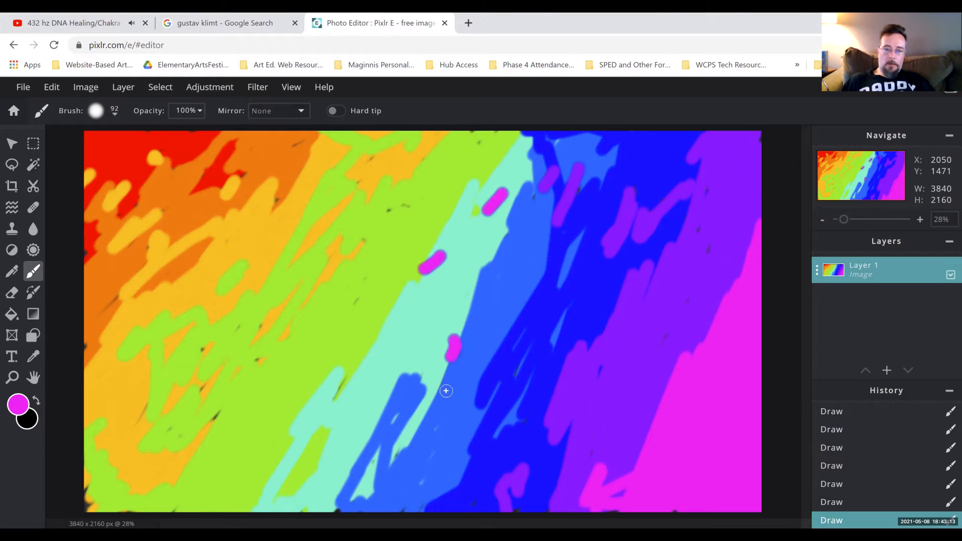
left_click_drag(473, 491, 473, 508)
left_click_drag(524, 406, 519, 429)
mouse_move(706, 215)
left_mouse_down()
mouse_move(690, 239)
mouse_move(714, 247)
mouse_move(683, 268)
left_mouse_up()
left_click_drag(588, 431, 590, 446)
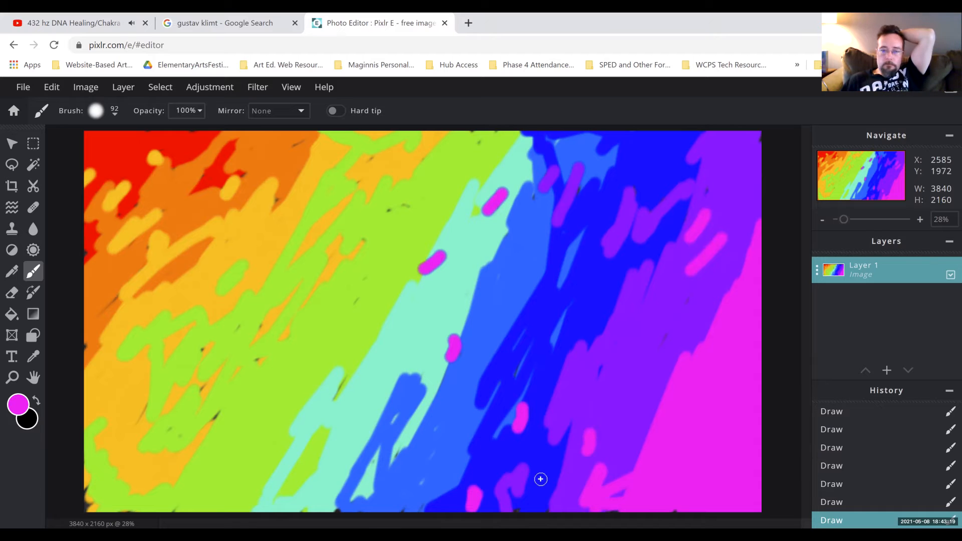
left_click_drag(522, 492, 504, 513)
Dab short diagonal magenta strokes over dark specks in the green, yellow, orange and red areas.
left_click_drag(224, 401, 221, 417)
left_click_drag(204, 369, 196, 386)
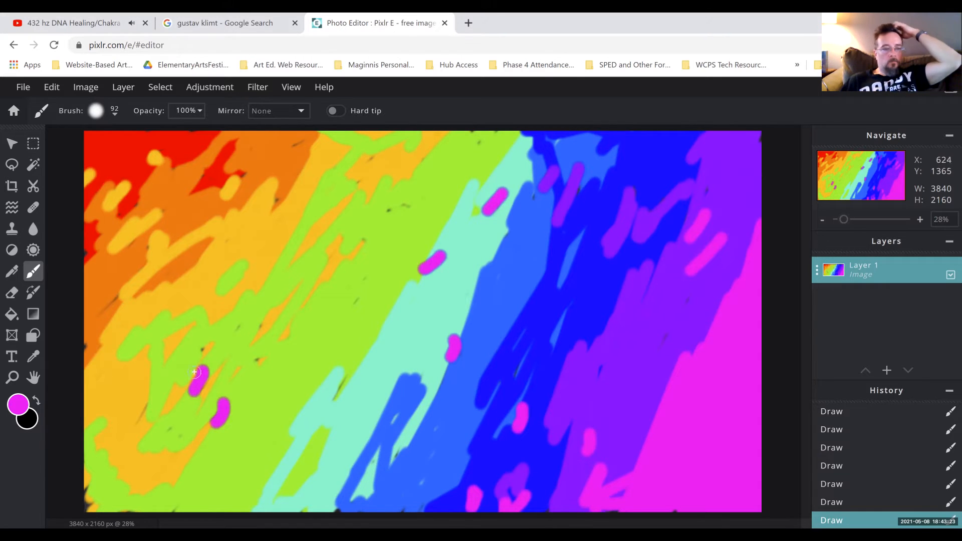
left_click_drag(205, 340, 197, 354)
left_click_drag(88, 233, 78, 252)
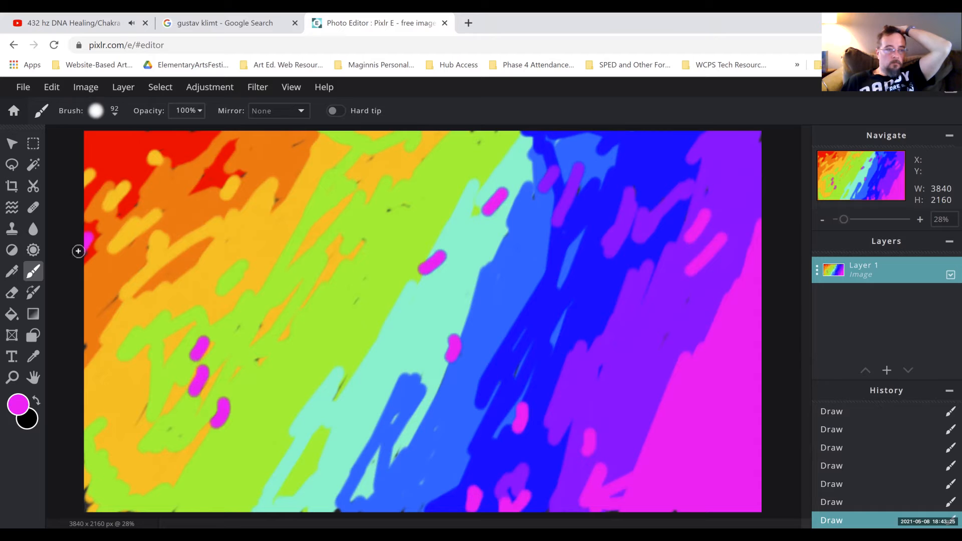
left_click_drag(116, 225, 139, 195)
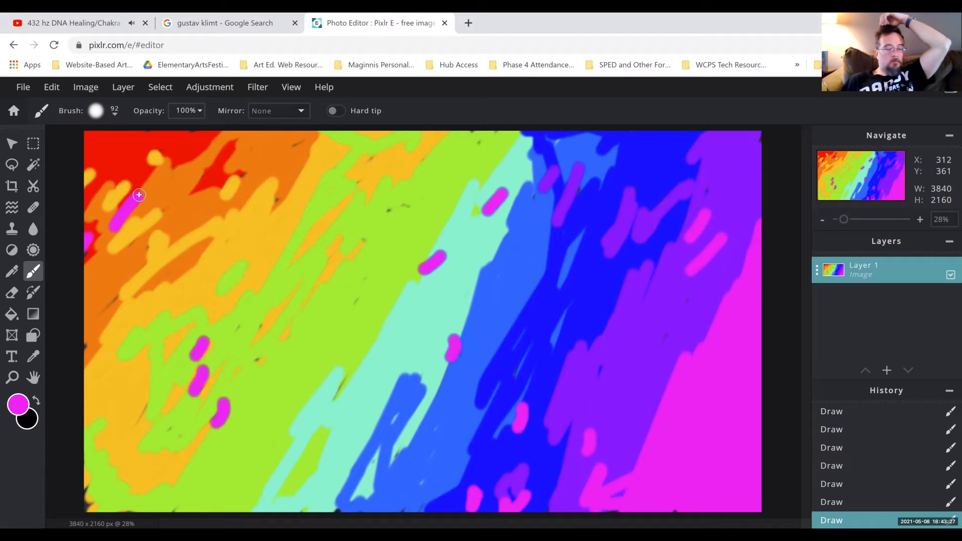
left_click_drag(243, 166, 233, 188)
mouse_move(274, 214)
left_mouse_down()
mouse_move(291, 137)
mouse_move(303, 128)
mouse_move(285, 160)
left_mouse_up()
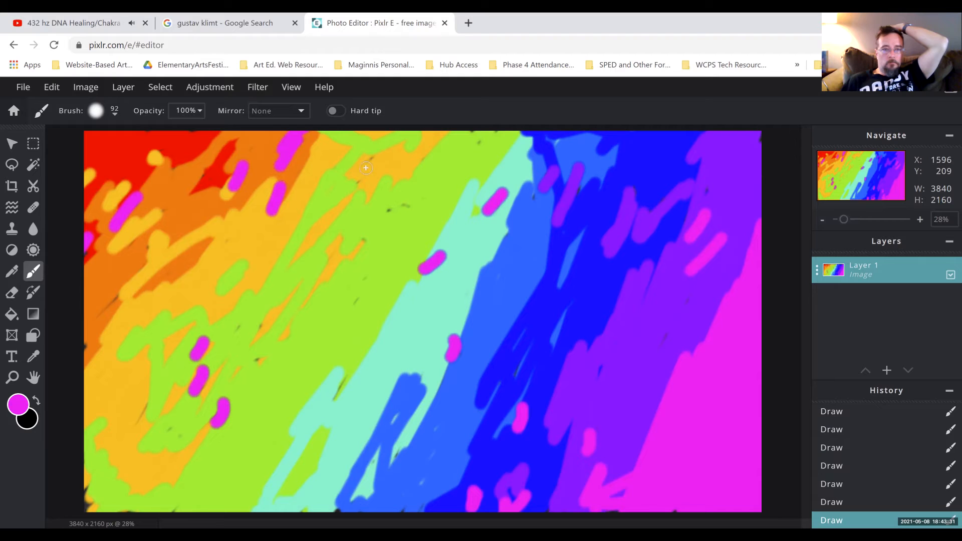
left_click_drag(348, 188, 367, 157)
Add magenta strokes and a zigzag within the green band, on the aqua band's edge and along the canvas's yellow-orange outer edge.
mouse_move(378, 217)
left_mouse_down()
mouse_move(395, 197)
mouse_move(407, 208)
left_mouse_up()
left_click_drag(348, 369, 330, 403)
mouse_move(251, 374)
left_mouse_down()
mouse_move(269, 335)
mouse_move(256, 347)
mouse_move(230, 328)
left_mouse_up()
mouse_move(98, 495)
left_mouse_down()
mouse_move(93, 504)
mouse_move(86, 481)
mouse_move(93, 421)
left_mouse_up()
mouse_move(96, 326)
left_mouse_down()
mouse_move(78, 370)
mouse_move(125, 285)
mouse_move(114, 306)
left_mouse_up()
Paint magenta zigzags across the upper and middle aqua, blue and violet bands, and cover gaps along the canvas's lower edge.
mouse_move(484, 153)
left_mouse_down()
mouse_move(479, 140)
mouse_move(448, 132)
mouse_move(503, 129)
mouse_move(524, 203)
mouse_move(577, 170)
mouse_move(589, 201)
mouse_move(643, 183)
mouse_move(670, 223)
mouse_move(720, 167)
mouse_move(773, 130)
left_mouse_up()
mouse_move(672, 323)
left_mouse_down()
mouse_move(669, 337)
mouse_move(693, 300)
mouse_move(679, 334)
left_mouse_up()
mouse_move(524, 376)
left_mouse_down()
mouse_move(522, 351)
mouse_move(551, 357)
left_mouse_up()
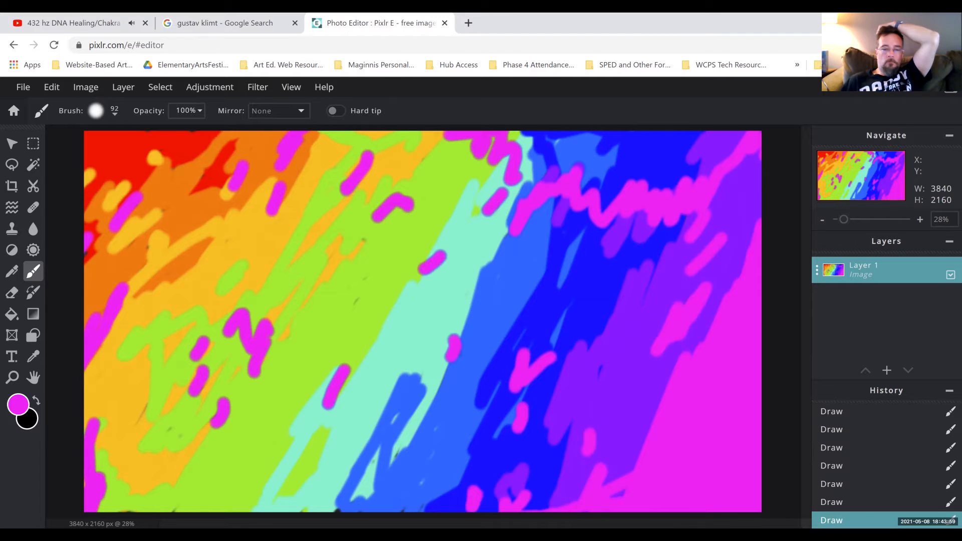
left_click_drag(431, 507, 403, 510)
left_click_drag(340, 515, 306, 514)
mouse_move(383, 297)
left_mouse_down()
mouse_move(352, 348)
mouse_move(467, 262)
mouse_move(533, 243)
mouse_move(546, 288)
left_mouse_up()
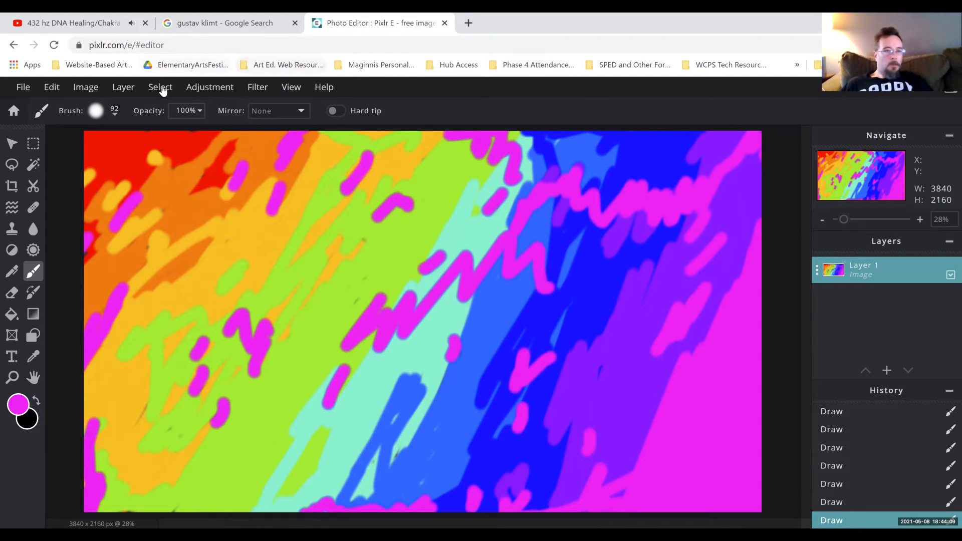
Add a new layer above the rainbow painting and fill it entirely with black.
left_click(125, 89)
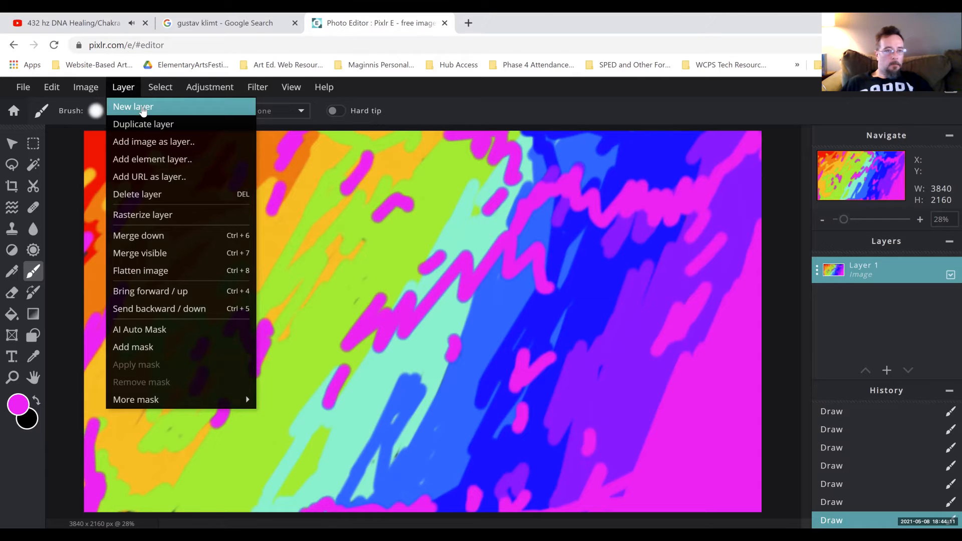
left_click(143, 108)
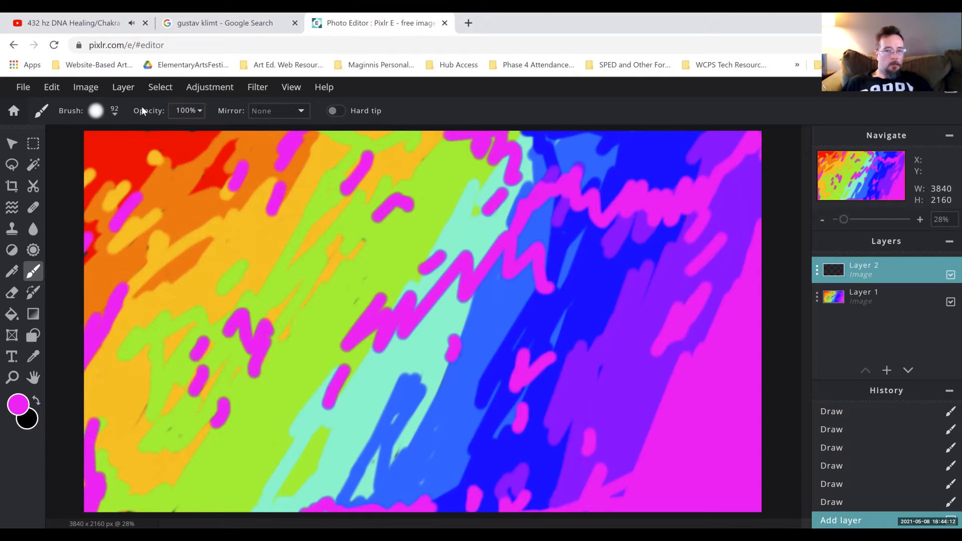
left_click(36, 402)
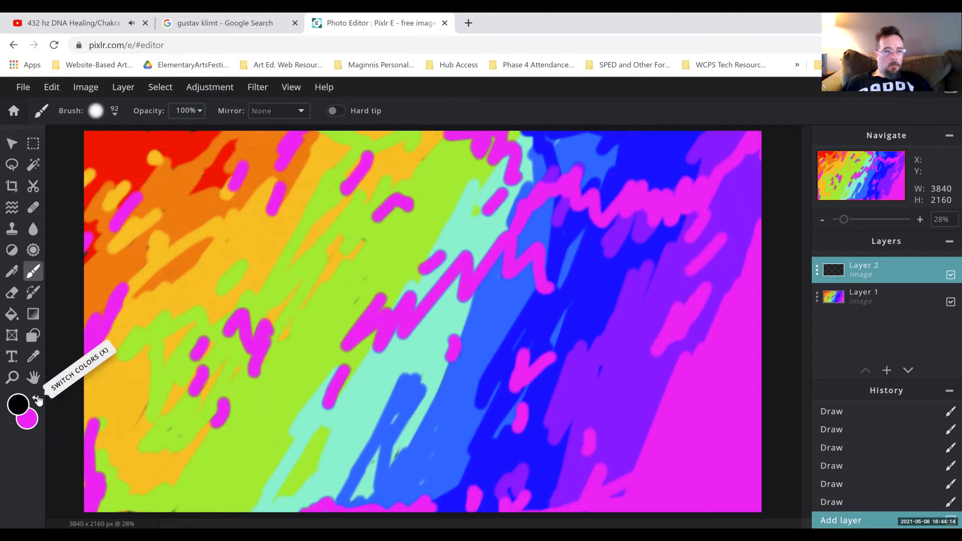
left_click(12, 314)
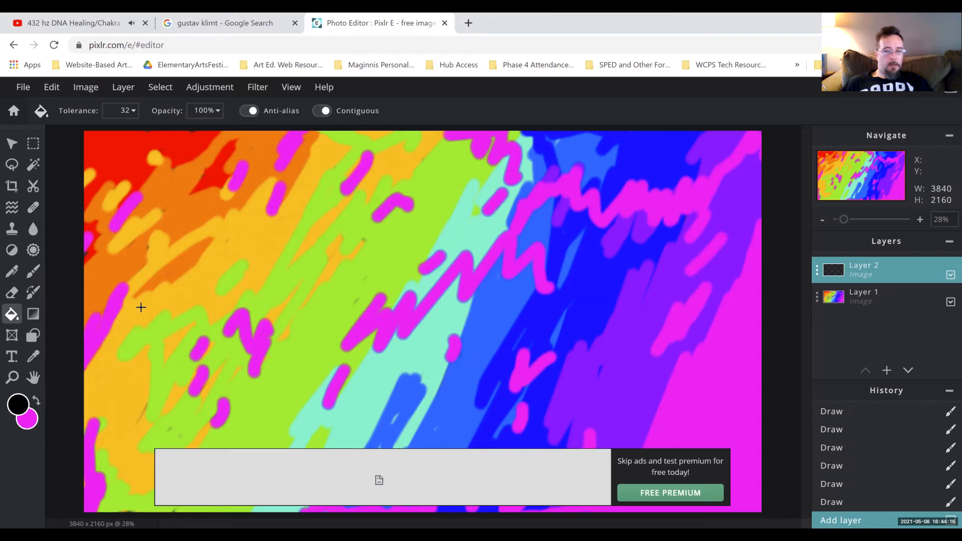
left_click(314, 246)
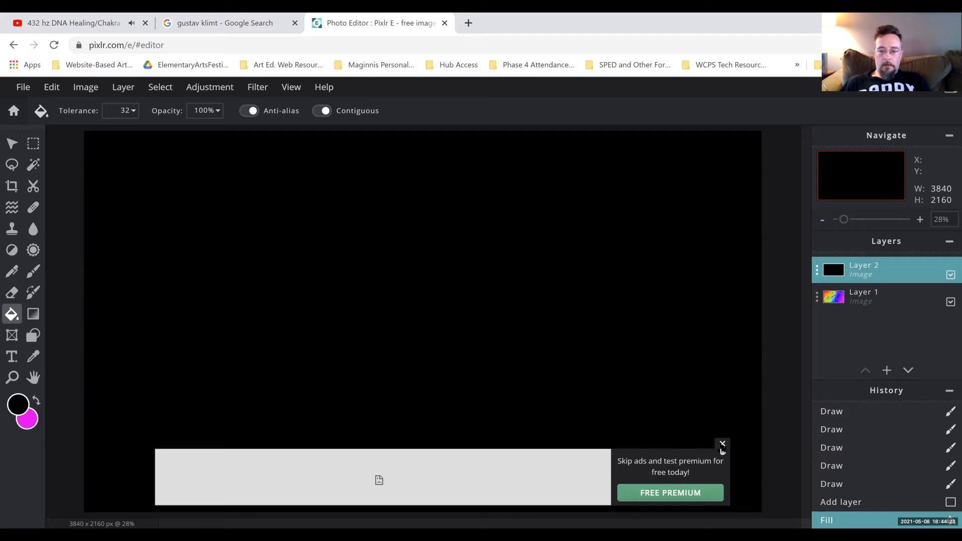
left_click(723, 445)
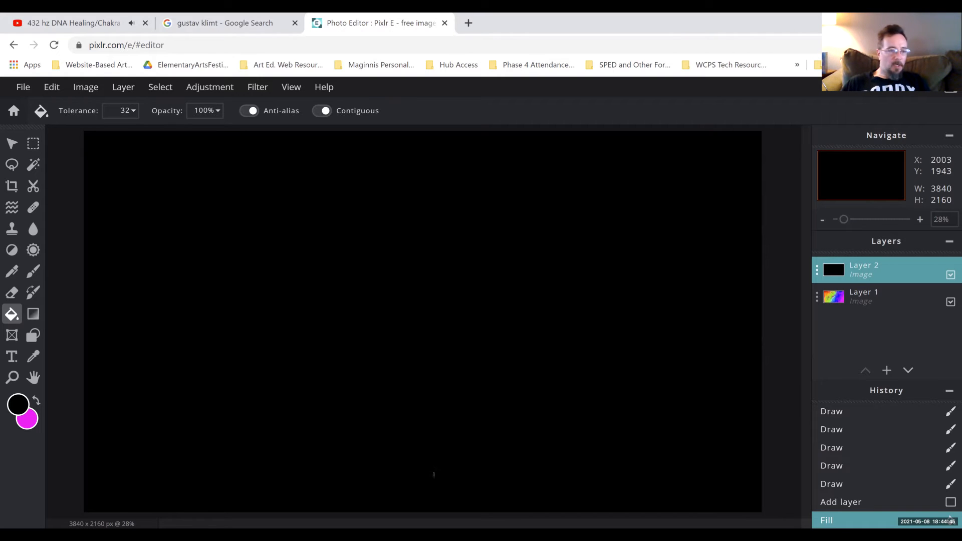
Erase overlapping and nested square outlines through the black layer in the wedge below the spirals, using a size 6 eraser.
left_click(31, 275)
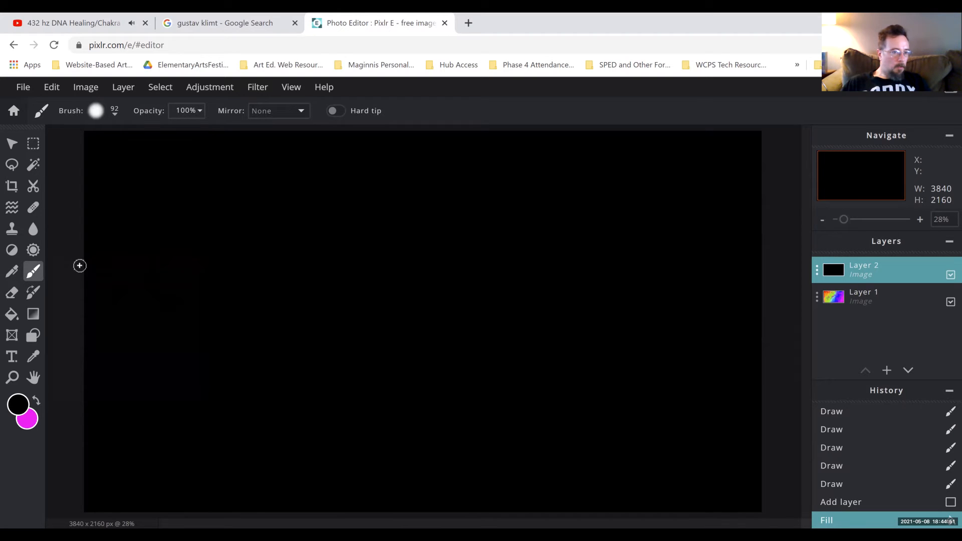
left_click(16, 275)
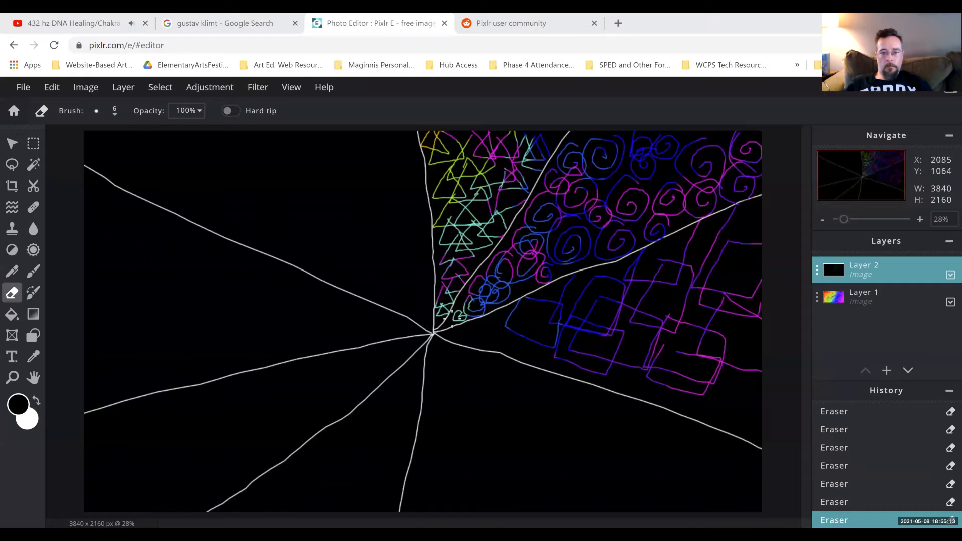
mouse_move(489, 323)
left_mouse_down()
mouse_move(501, 351)
mouse_move(510, 319)
mouse_move(487, 321)
mouse_move(546, 325)
mouse_move(531, 327)
mouse_move(533, 349)
mouse_move(558, 350)
mouse_move(566, 325)
mouse_move(527, 325)
left_mouse_up()
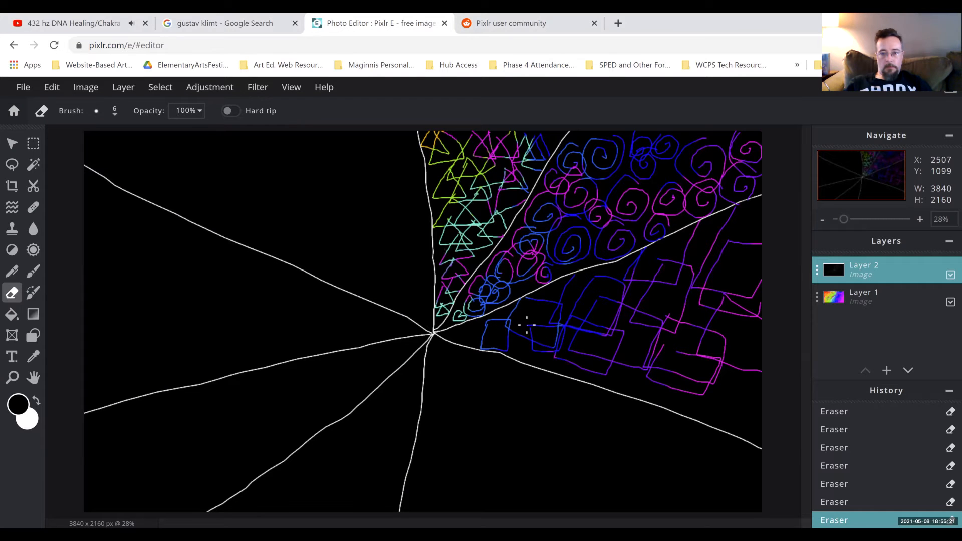
mouse_move(729, 375)
left_mouse_down()
mouse_move(715, 417)
mouse_move(753, 426)
left_mouse_up()
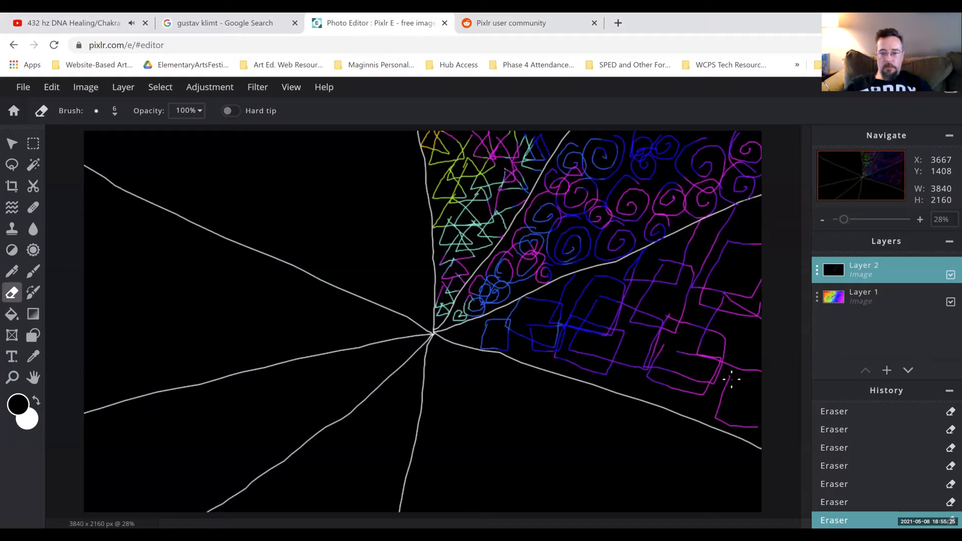
mouse_move(730, 376)
left_mouse_down()
mouse_move(780, 377)
mouse_move(743, 402)
mouse_move(756, 389)
mouse_move(743, 389)
mouse_move(741, 416)
left_mouse_up()
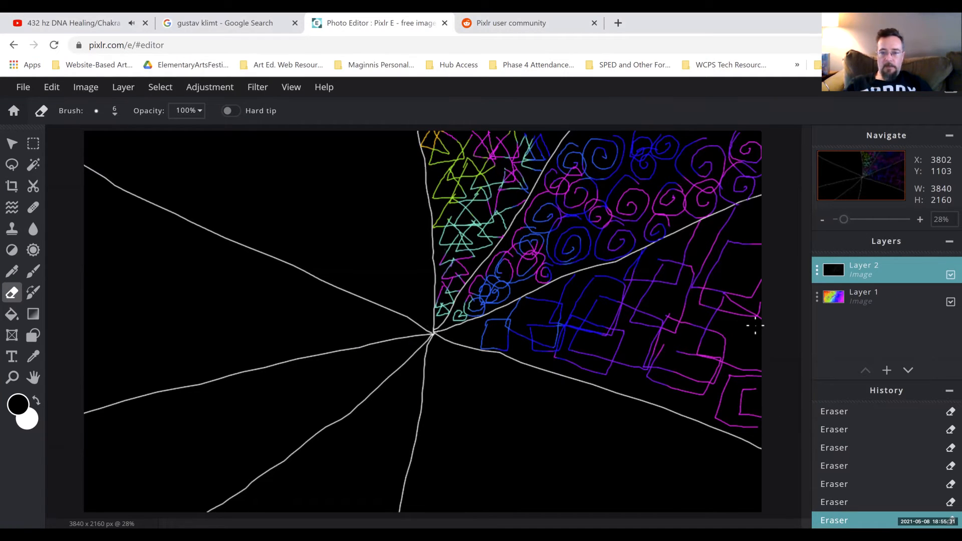
mouse_move(756, 325)
left_mouse_down()
mouse_move(728, 321)
mouse_move(715, 345)
mouse_move(764, 371)
left_mouse_up()
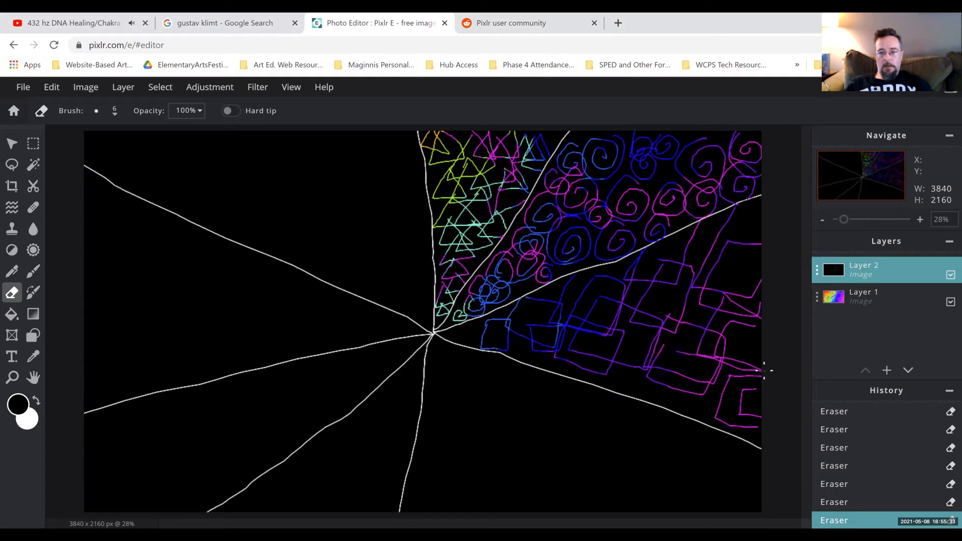
mouse_move(648, 392)
left_mouse_down()
mouse_move(674, 351)
mouse_move(703, 357)
mouse_move(685, 410)
left_mouse_up()
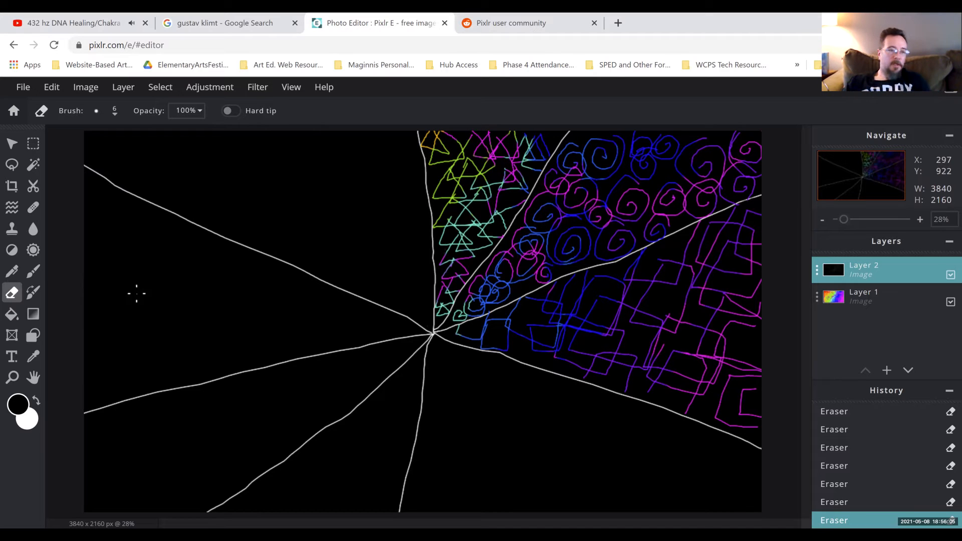
Brush black at size 52 over the square outlines that run too close to the wedge's lower white dividing line.
left_click(33, 274)
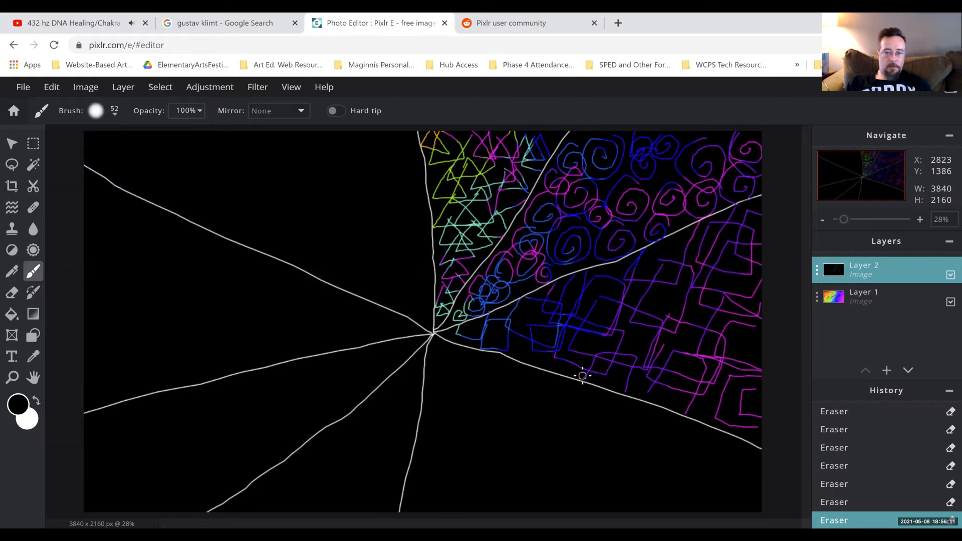
left_click_drag(593, 378, 643, 391)
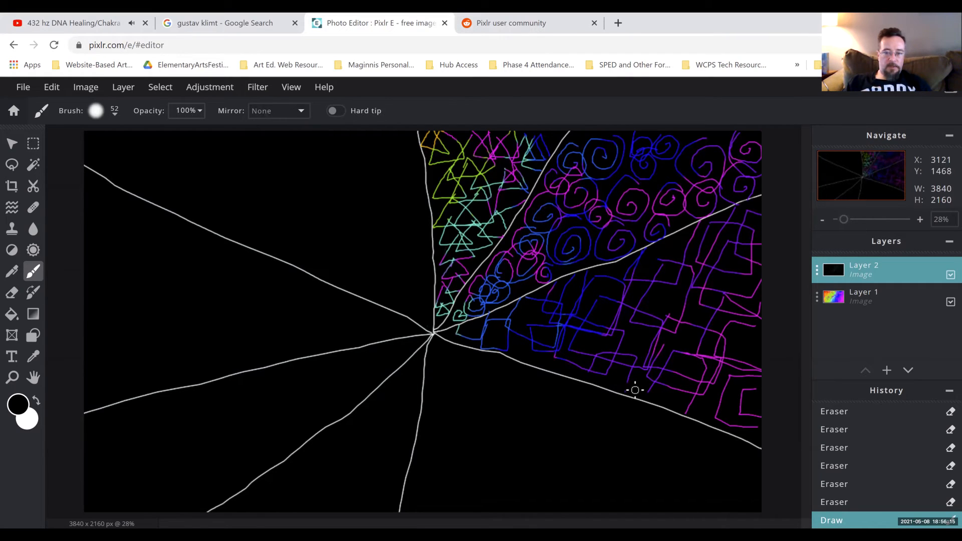
left_click(623, 385)
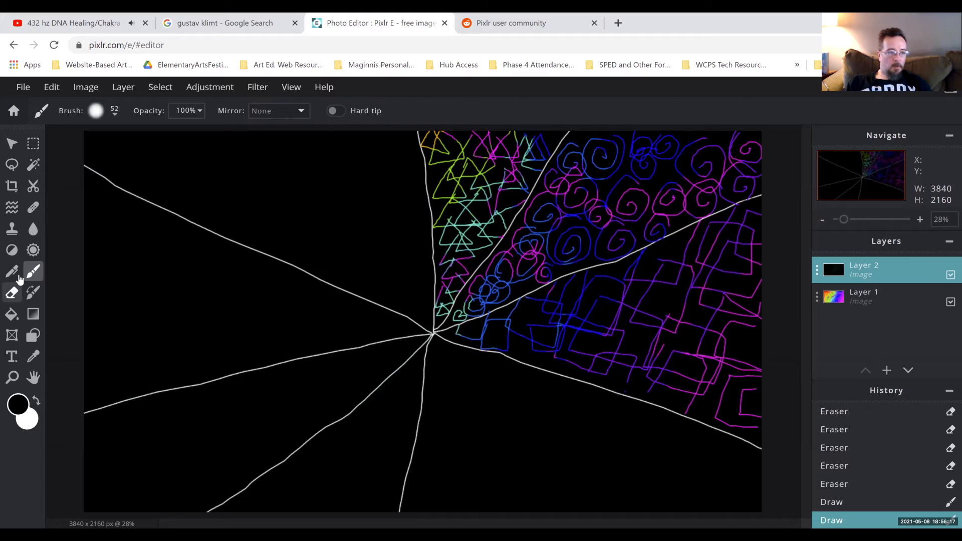
Erase the missing square outlines back through the black layer along the squares wedge's lower dividing line, using the size 6 eraser.
left_click(12, 295)
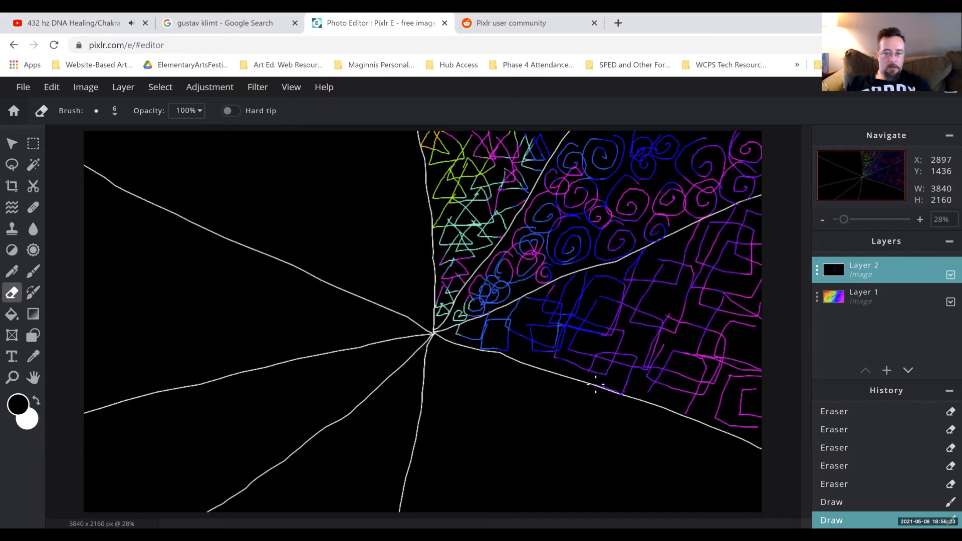
left_click_drag(573, 379, 605, 370)
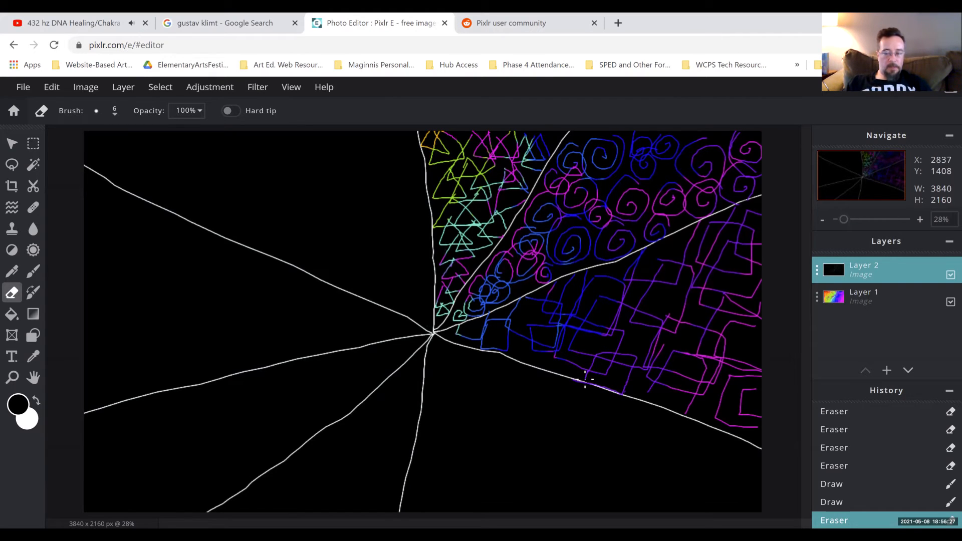
left_click_drag(584, 380, 588, 321)
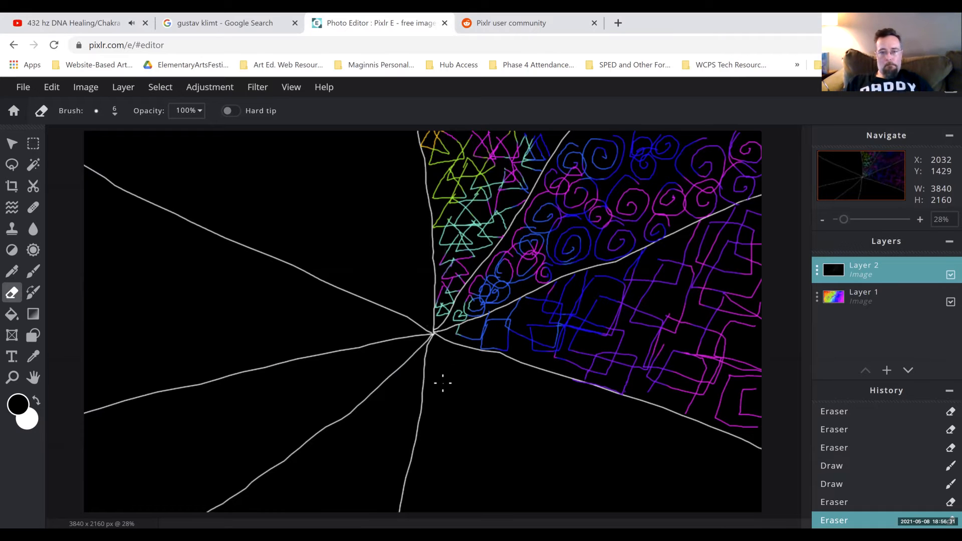
Erase a chain of overlapping circles through the black layer beneath the squares wedge's lower dividing line, from the centre point outward.
mouse_move(454, 350)
left_mouse_down()
mouse_move(434, 346)
mouse_move(428, 371)
mouse_move(460, 369)
mouse_move(458, 347)
mouse_move(483, 362)
mouse_move(457, 383)
mouse_move(476, 395)
mouse_move(499, 380)
mouse_move(488, 357)
mouse_move(528, 378)
mouse_move(518, 374)
mouse_move(509, 390)
mouse_move(530, 412)
left_mouse_up()
mouse_move(529, 376)
left_mouse_down()
mouse_move(558, 387)
mouse_move(536, 401)
mouse_move(565, 424)
mouse_move(582, 393)
mouse_move(560, 385)
left_mouse_up()
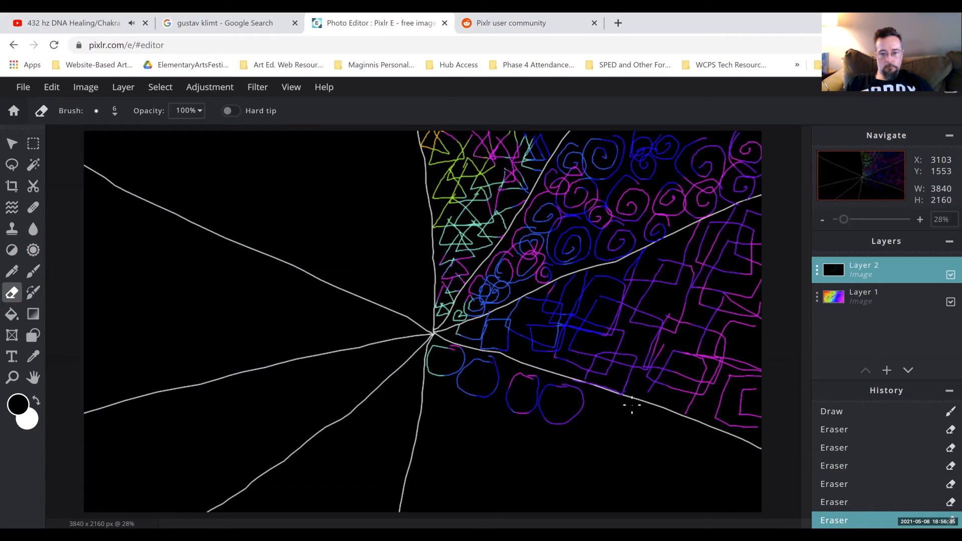
mouse_move(614, 401)
left_mouse_down()
mouse_move(578, 392)
mouse_move(564, 415)
mouse_move(604, 429)
mouse_move(613, 396)
left_mouse_up()
mouse_move(474, 384)
left_mouse_down()
mouse_move(451, 369)
mouse_move(437, 388)
mouse_move(439, 406)
mouse_move(477, 413)
left_mouse_up()
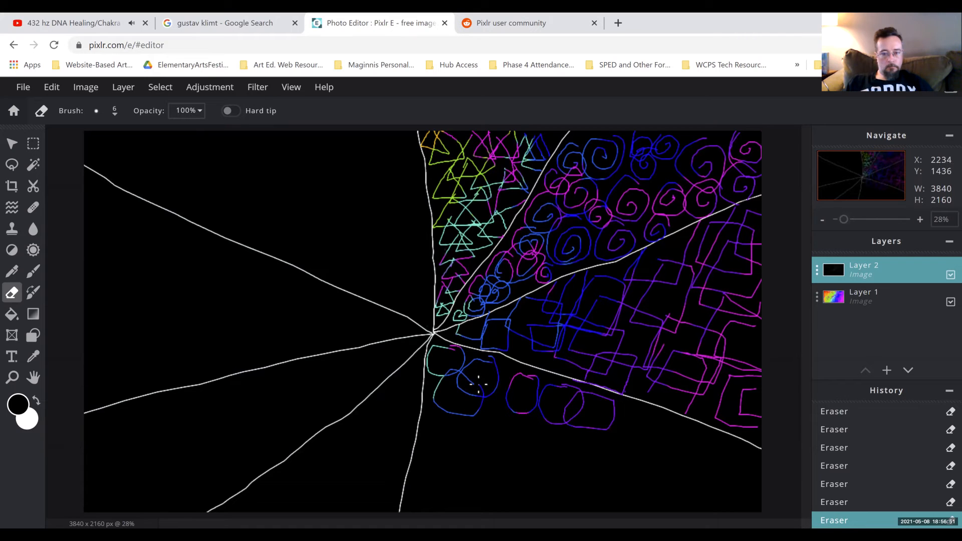
mouse_move(479, 395)
left_mouse_down()
mouse_move(509, 428)
mouse_move(522, 417)
mouse_move(522, 388)
mouse_move(566, 426)
mouse_move(529, 414)
mouse_move(506, 444)
mouse_move(523, 460)
mouse_move(552, 464)
mouse_move(571, 430)
left_mouse_up()
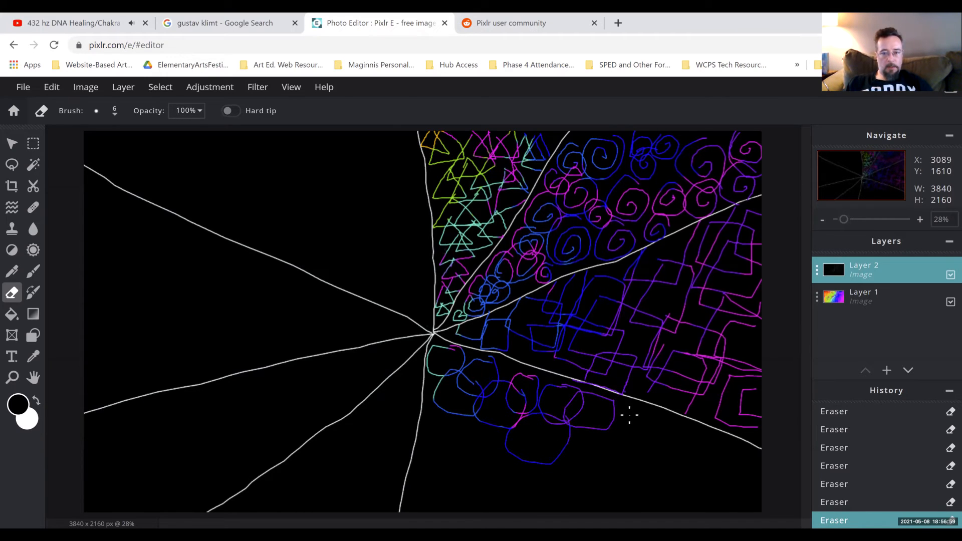
mouse_move(630, 414)
left_mouse_down()
mouse_move(595, 435)
mouse_move(610, 458)
mouse_move(633, 461)
mouse_move(647, 437)
mouse_move(624, 417)
mouse_move(672, 438)
mouse_move(654, 429)
mouse_move(638, 448)
mouse_move(633, 462)
mouse_move(656, 476)
mouse_move(676, 471)
mouse_move(675, 439)
left_mouse_up()
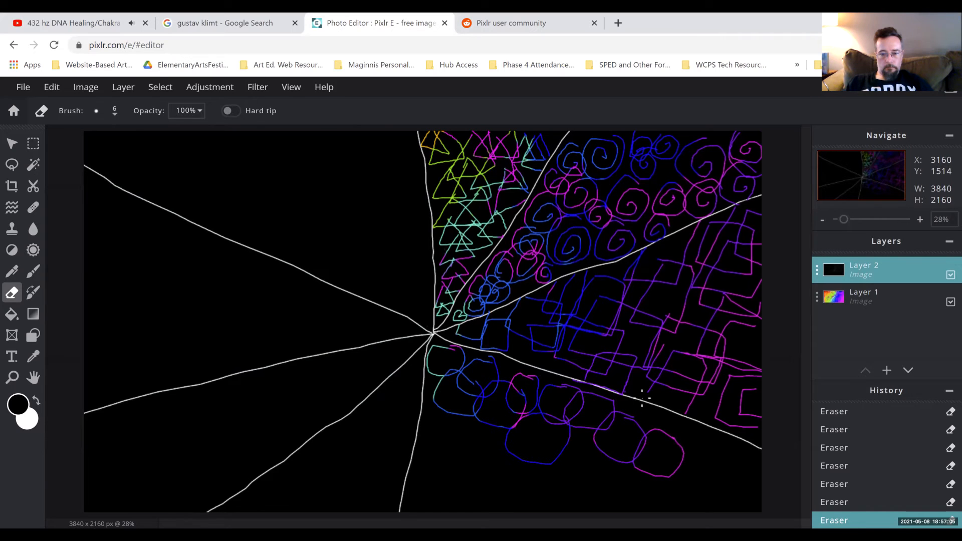
mouse_move(650, 407)
left_mouse_down()
mouse_move(630, 425)
mouse_move(639, 437)
mouse_move(658, 435)
mouse_move(652, 408)
left_mouse_up()
mouse_move(718, 443)
left_mouse_down()
mouse_move(684, 444)
mouse_move(668, 468)
mouse_move(684, 487)
mouse_move(705, 489)
mouse_move(727, 461)
mouse_move(719, 440)
left_mouse_up()
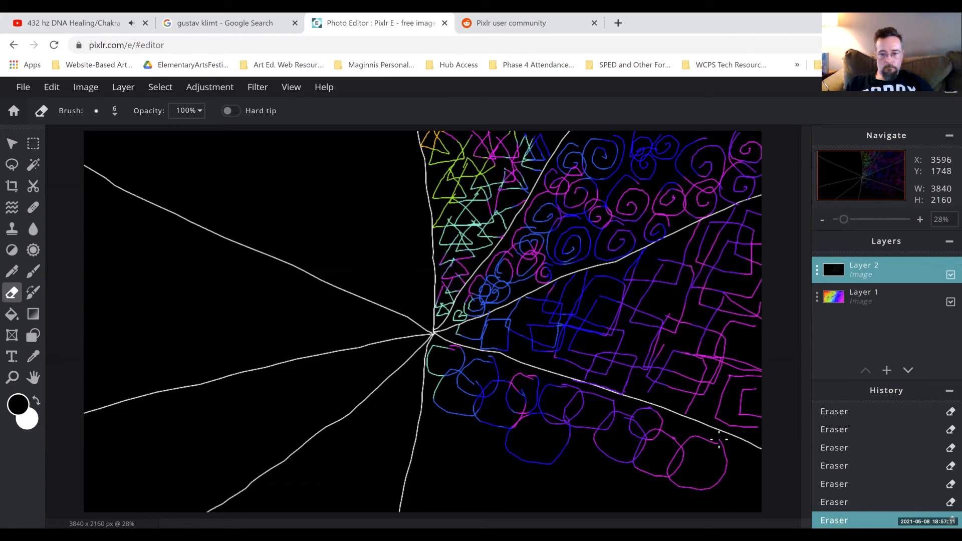
Erase large and small circles through the black layer beside the near-vertical lower dividing line and below the first chain of circles.
mouse_move(507, 447)
left_mouse_down()
mouse_move(473, 437)
mouse_move(450, 465)
mouse_move(452, 485)
mouse_move(480, 507)
mouse_move(509, 487)
mouse_move(518, 466)
mouse_move(510, 440)
left_mouse_up()
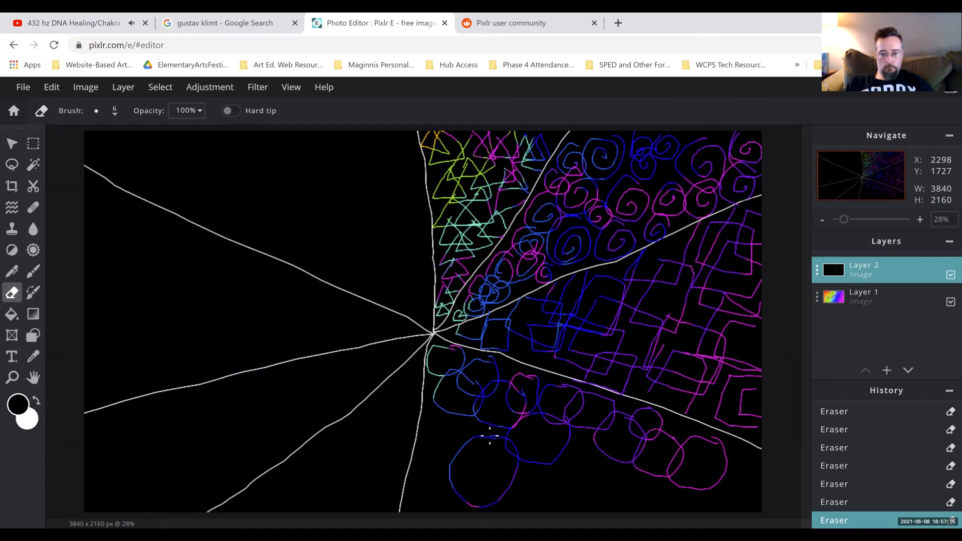
mouse_move(459, 420)
left_mouse_down()
mouse_move(446, 450)
mouse_move(466, 450)
left_mouse_up()
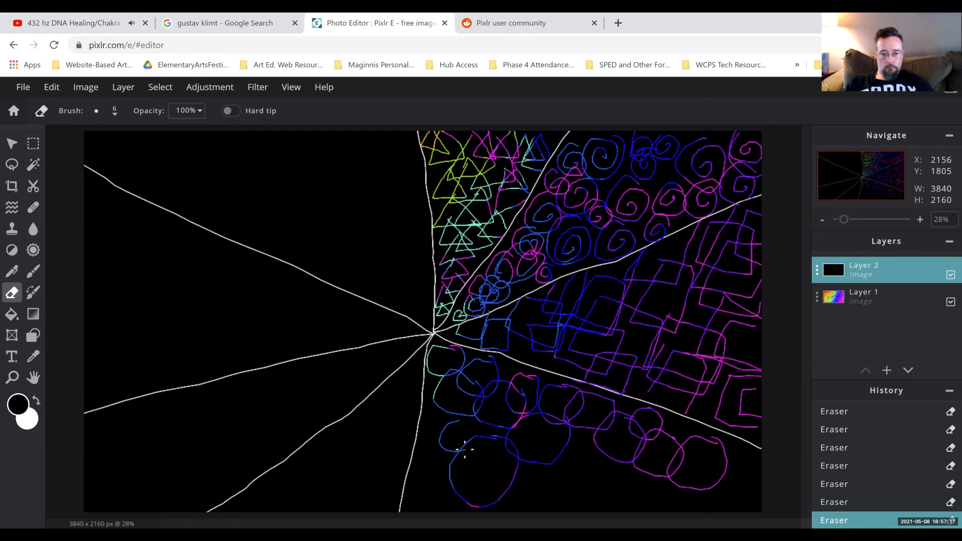
mouse_move(425, 476)
left_mouse_down()
mouse_move(443, 490)
mouse_move(450, 465)
left_mouse_up()
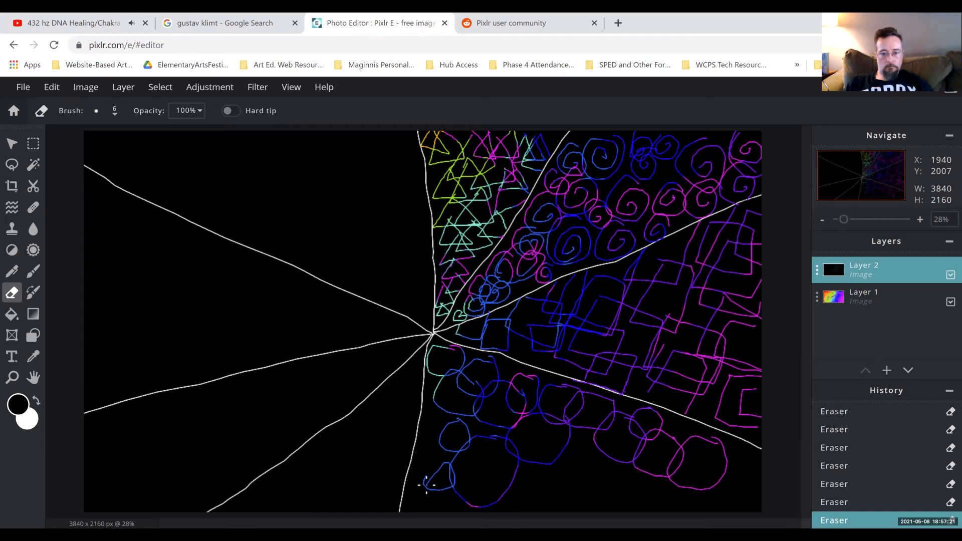
mouse_move(433, 414)
left_mouse_down()
mouse_move(429, 438)
mouse_move(445, 437)
mouse_move(450, 421)
mouse_move(430, 414)
left_mouse_up()
mouse_move(542, 477)
left_mouse_down()
mouse_move(521, 493)
mouse_move(548, 503)
mouse_move(564, 482)
mouse_move(540, 471)
left_mouse_up()
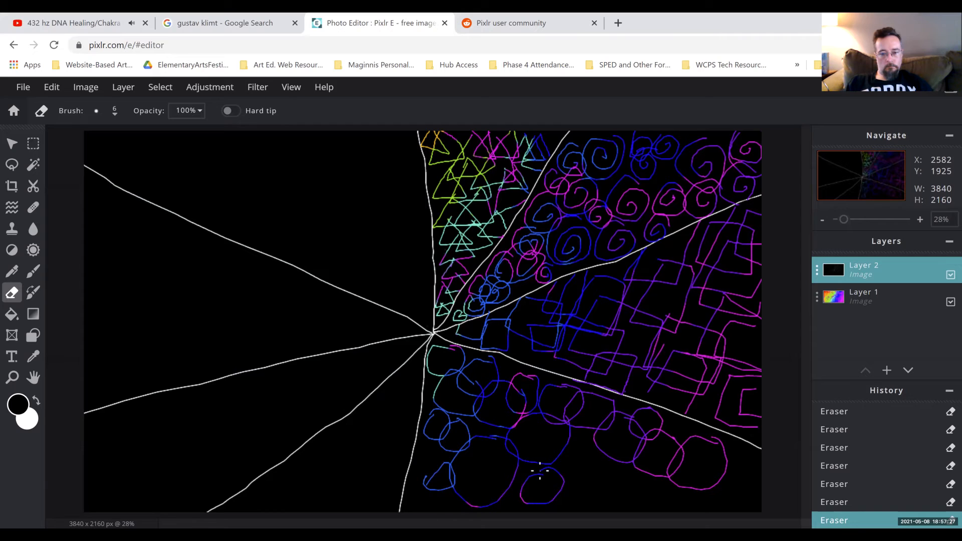
left_click_drag(619, 441, 580, 433)
mouse_move(556, 475)
left_mouse_down()
mouse_move(583, 495)
mouse_move(617, 487)
mouse_move(623, 459)
mouse_move(612, 444)
mouse_move(572, 462)
mouse_move(582, 487)
mouse_move(601, 478)
mouse_move(600, 457)
left_mouse_up()
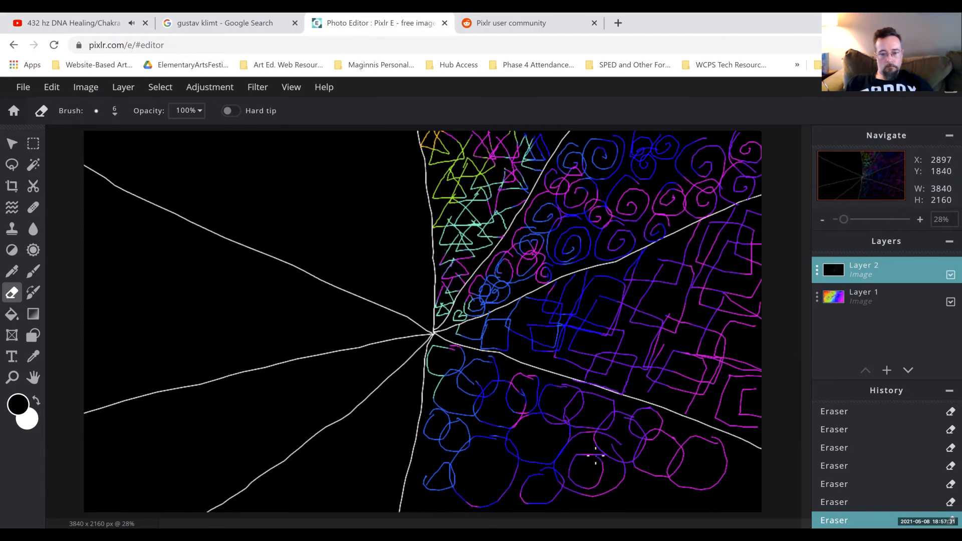
Fill the rest of the circles wedge by erasing circles and arcs in its lower-right corner, along the canvas's lower edge and in the gaps.
mouse_move(669, 466)
left_mouse_down()
mouse_move(634, 459)
mouse_move(628, 496)
mouse_move(649, 506)
mouse_move(667, 496)
mouse_move(654, 456)
left_mouse_up()
mouse_move(748, 477)
left_mouse_down()
mouse_move(726, 462)
mouse_move(684, 496)
mouse_move(686, 512)
left_mouse_up()
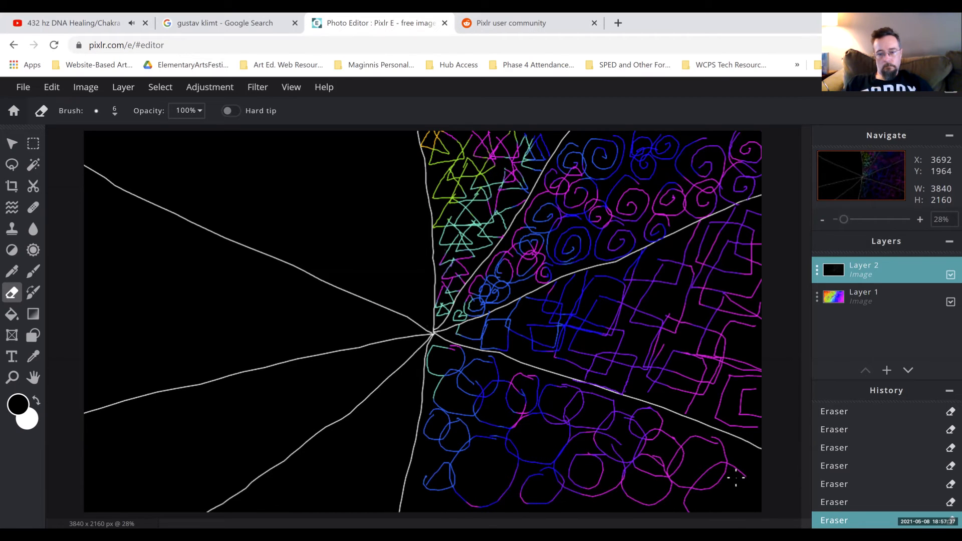
left_click_drag(746, 476, 756, 512)
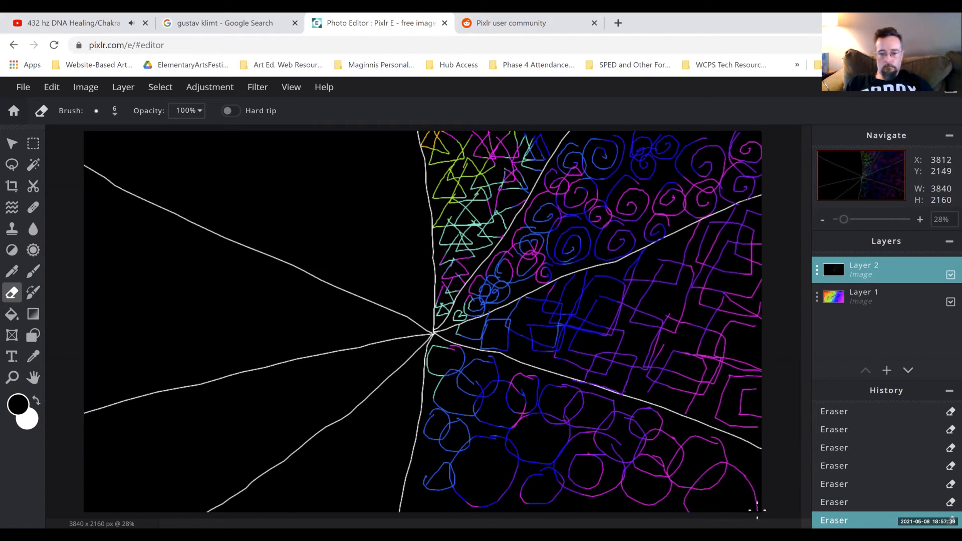
mouse_move(759, 454)
left_mouse_down()
mouse_move(727, 473)
mouse_move(752, 490)
left_mouse_up()
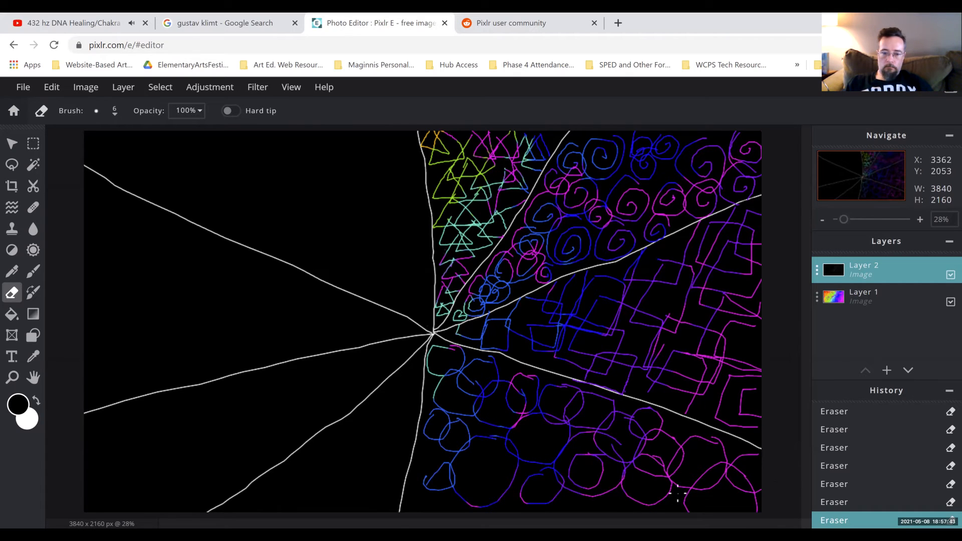
mouse_move(649, 505)
left_mouse_down()
mouse_move(627, 490)
mouse_move(586, 512)
left_mouse_up()
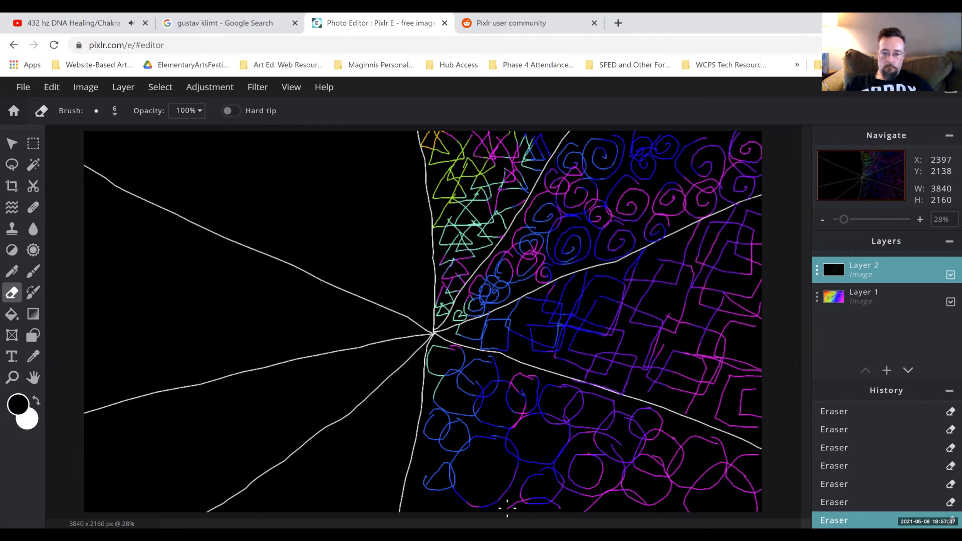
mouse_move(404, 507)
left_mouse_down()
mouse_move(423, 489)
mouse_move(455, 475)
mouse_move(477, 509)
left_mouse_up()
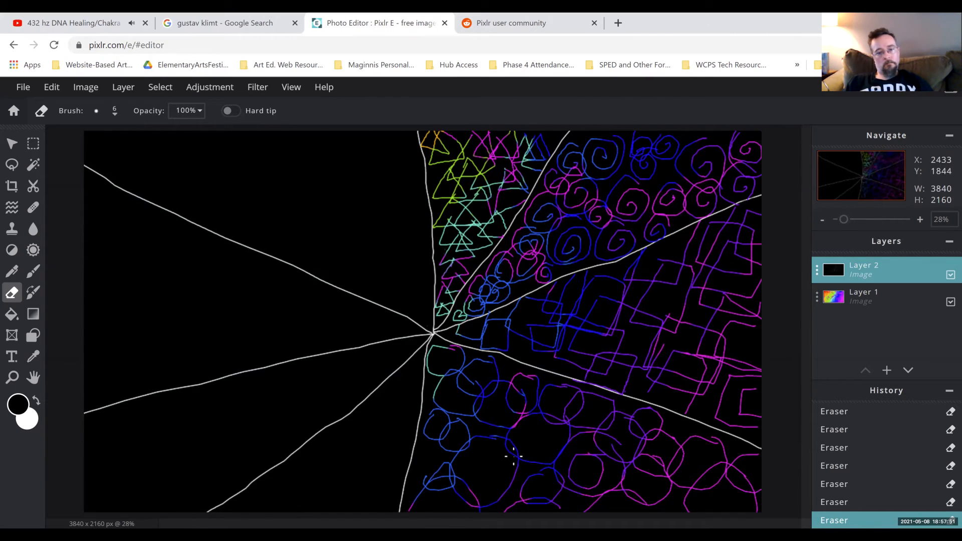
mouse_move(511, 436)
left_mouse_down()
mouse_move(487, 473)
mouse_move(512, 476)
mouse_move(525, 462)
mouse_move(507, 438)
left_mouse_up()
mouse_move(572, 415)
left_mouse_down()
mouse_move(551, 416)
mouse_move(559, 447)
mouse_move(579, 415)
left_mouse_up()
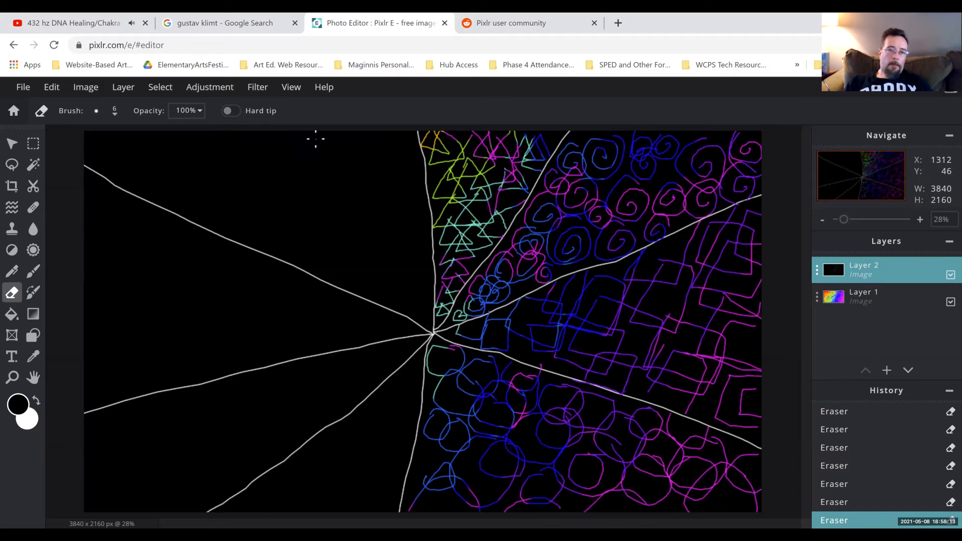
Erase side-by-side vertical zigzag lines through the black layer across the wedge left of the triangles, out to the canvas's left edge.
mouse_move(407, 131)
left_mouse_down()
mouse_move(394, 161)
mouse_move(414, 175)
mouse_move(398, 198)
mouse_move(412, 214)
mouse_move(398, 227)
mouse_move(414, 239)
mouse_move(393, 265)
mouse_move(430, 269)
mouse_move(404, 299)
mouse_move(428, 306)
mouse_move(422, 325)
mouse_move(390, 299)
mouse_move(403, 282)
mouse_move(371, 271)
mouse_move(402, 237)
mouse_move(367, 204)
mouse_move(390, 176)
mouse_move(367, 162)
mouse_move(391, 131)
left_mouse_up()
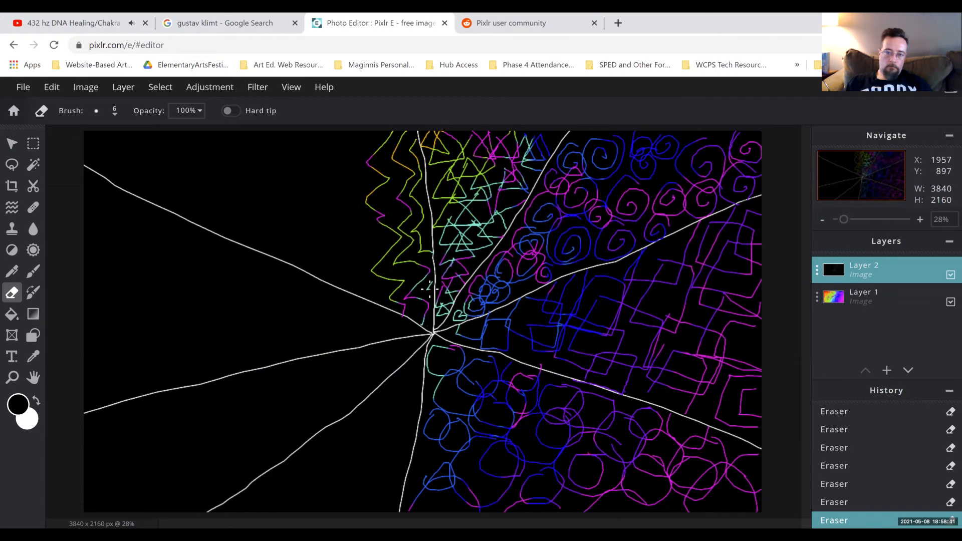
mouse_move(434, 289)
left_mouse_down()
mouse_move(397, 269)
mouse_move(374, 303)
mouse_move(386, 287)
mouse_move(359, 272)
mouse_move(383, 240)
mouse_move(361, 202)
left_mouse_up()
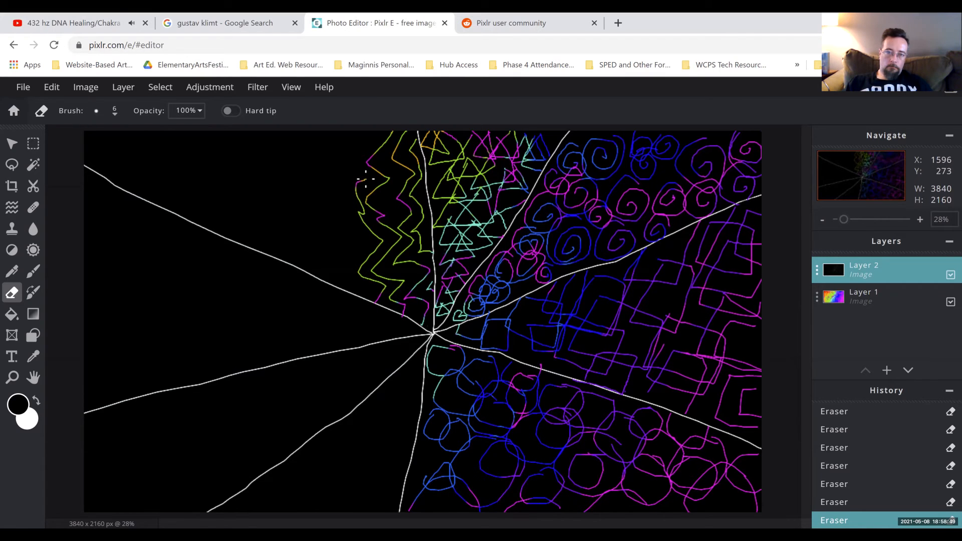
mouse_move(354, 165)
left_mouse_down()
mouse_move(359, 147)
mouse_move(376, 137)
left_mouse_up()
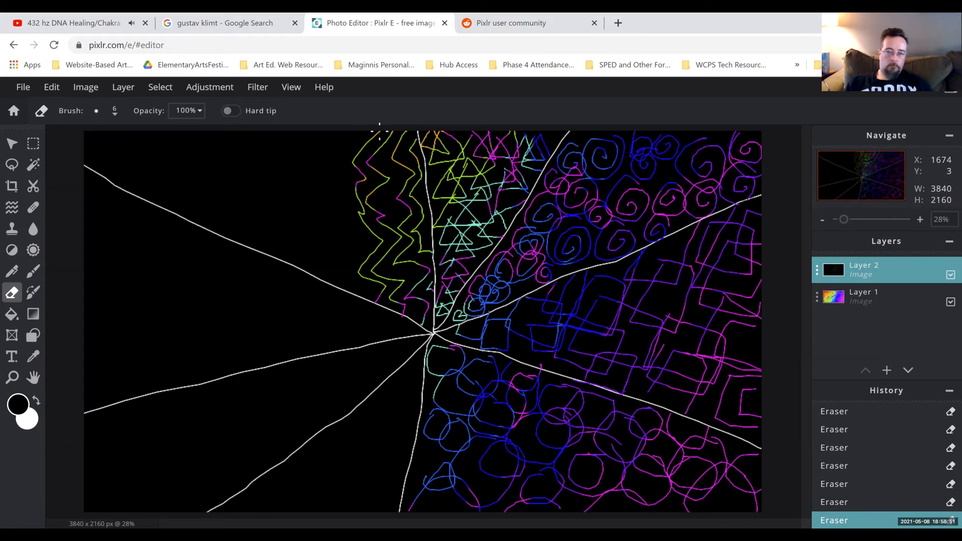
mouse_move(365, 295)
left_mouse_down()
mouse_move(327, 260)
mouse_move(355, 232)
mouse_move(338, 206)
mouse_move(335, 176)
mouse_move(346, 176)
mouse_move(331, 159)
mouse_move(370, 120)
left_mouse_up()
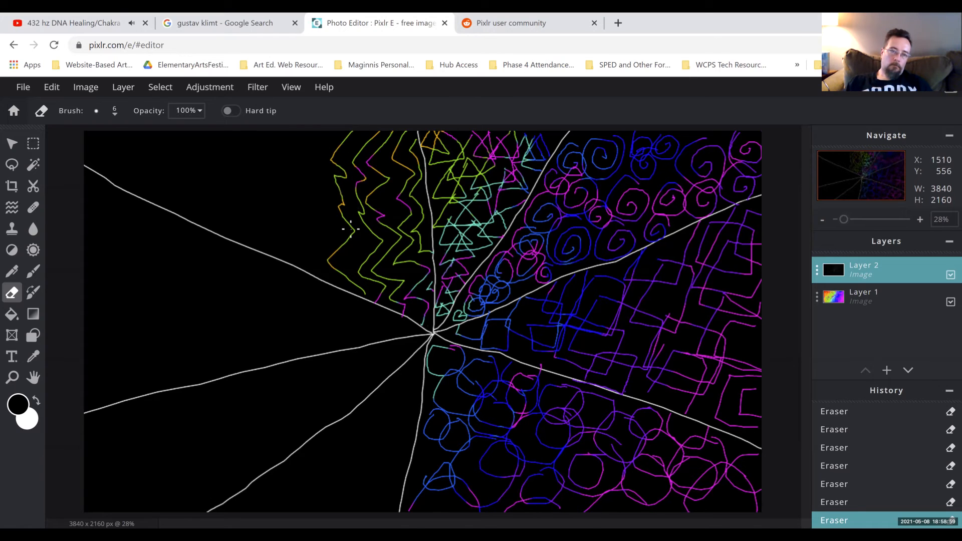
mouse_move(365, 239)
left_mouse_down()
mouse_move(344, 263)
mouse_move(370, 302)
left_mouse_up()
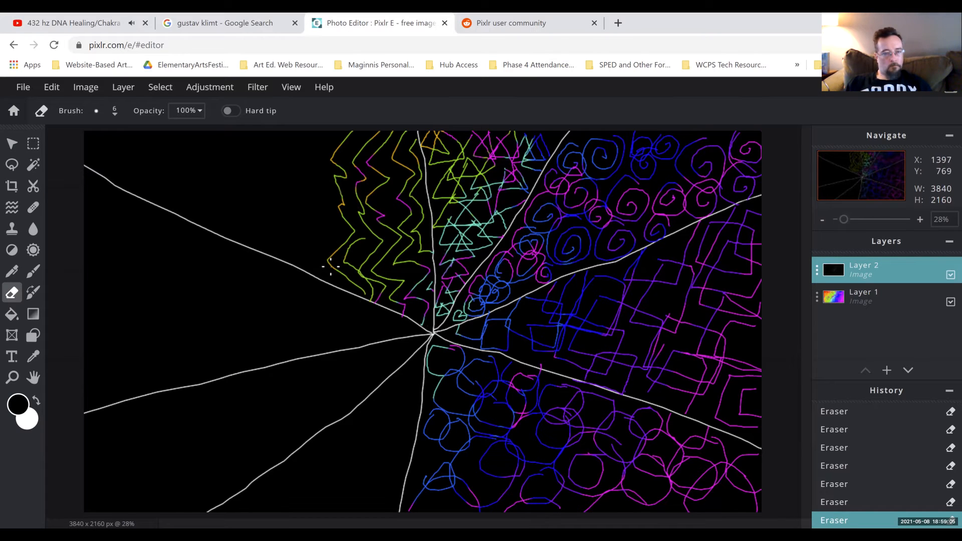
mouse_move(321, 280)
left_mouse_down()
mouse_move(309, 250)
mouse_move(334, 219)
mouse_move(308, 203)
mouse_move(318, 174)
mouse_move(289, 165)
mouse_move(312, 133)
left_mouse_up()
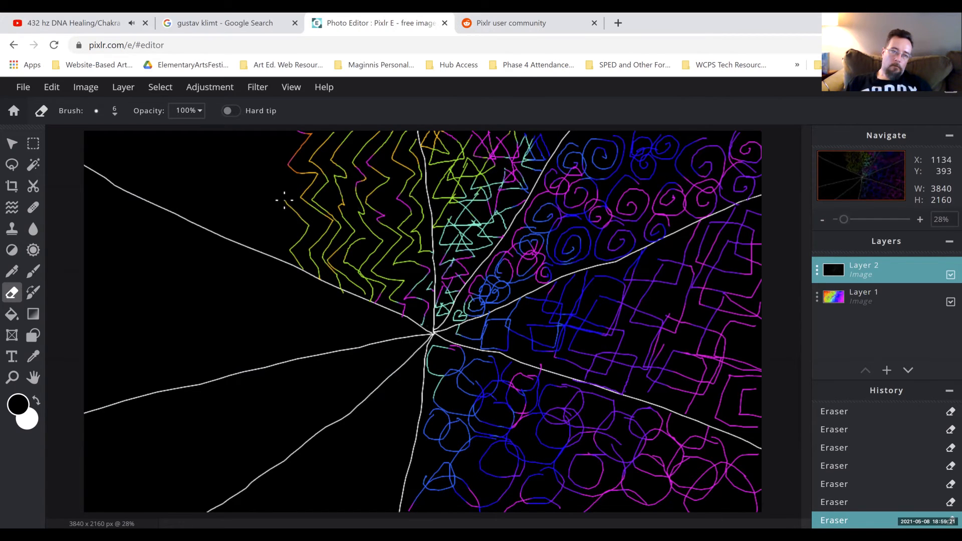
mouse_move(291, 189)
left_mouse_down()
mouse_move(264, 167)
mouse_move(289, 143)
mouse_move(273, 131)
mouse_move(279, 150)
mouse_move(247, 162)
mouse_move(281, 192)
mouse_move(271, 204)
mouse_move(299, 231)
mouse_move(286, 252)
left_mouse_up()
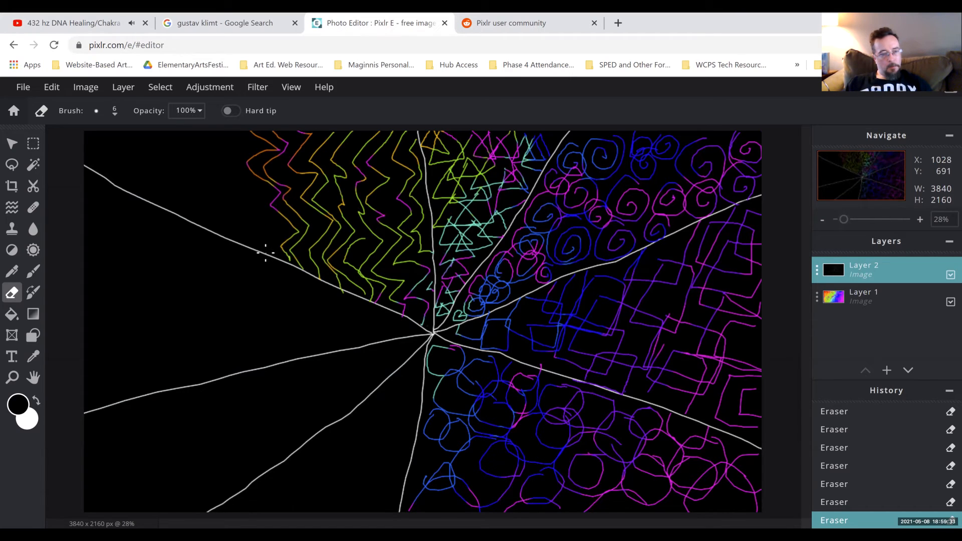
mouse_move(266, 232)
left_mouse_down()
mouse_move(249, 205)
mouse_move(259, 193)
mouse_move(225, 154)
mouse_move(240, 145)
left_mouse_up()
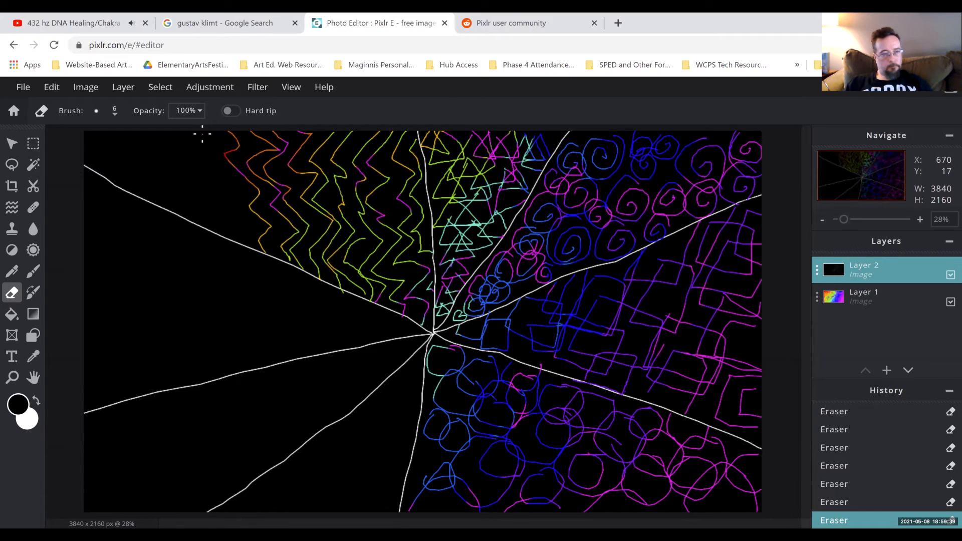
mouse_move(215, 144)
left_mouse_down()
mouse_move(261, 223)
mouse_move(245, 242)
mouse_move(231, 236)
mouse_move(232, 194)
mouse_move(181, 154)
mouse_move(191, 139)
mouse_move(172, 126)
mouse_move(162, 136)
mouse_move(165, 158)
mouse_move(222, 196)
mouse_move(213, 213)
mouse_move(226, 223)
mouse_move(220, 238)
mouse_move(200, 215)
mouse_move(197, 226)
mouse_move(207, 200)
mouse_move(151, 174)
mouse_move(159, 147)
mouse_move(151, 175)
mouse_move(159, 148)
mouse_move(133, 131)
mouse_move(113, 141)
mouse_move(166, 203)
left_mouse_up()
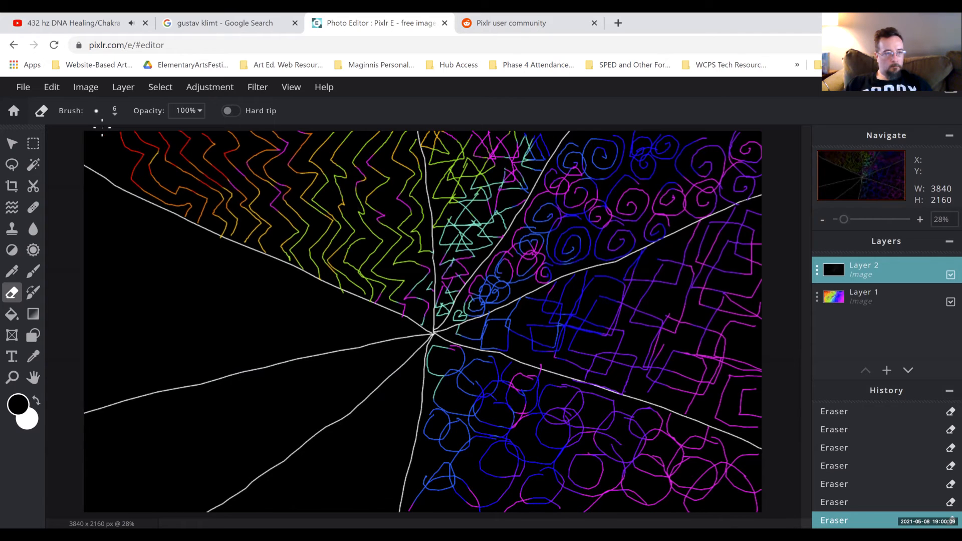
left_click_drag(103, 133, 125, 163)
left_click_drag(98, 173, 93, 134)
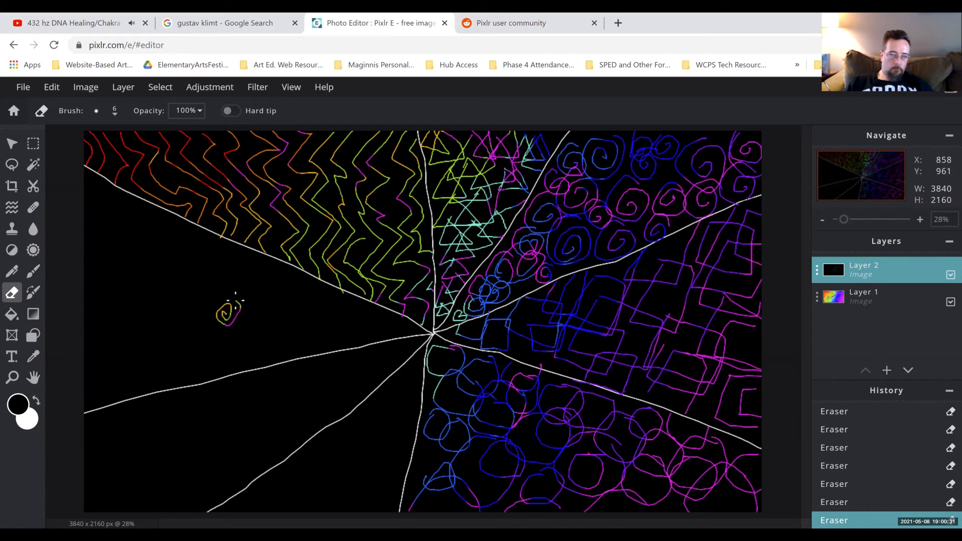
Fill the wedge below the zigzags by erasing one large spiral and surrounding arcs out to the canvas's left edge and the centre point.
mouse_move(211, 307)
left_mouse_down()
mouse_move(230, 333)
mouse_move(252, 306)
mouse_move(247, 291)
mouse_move(213, 289)
mouse_move(191, 327)
mouse_move(204, 341)
mouse_move(234, 340)
mouse_move(261, 300)
mouse_move(236, 279)
mouse_move(199, 285)
mouse_move(176, 317)
mouse_move(179, 337)
mouse_move(221, 350)
mouse_move(255, 332)
mouse_move(266, 295)
mouse_move(217, 265)
mouse_move(176, 300)
mouse_move(160, 336)
mouse_move(214, 356)
mouse_move(253, 346)
mouse_move(276, 308)
mouse_move(273, 290)
mouse_move(233, 255)
mouse_move(208, 254)
mouse_move(146, 312)
mouse_move(144, 341)
mouse_move(176, 360)
mouse_move(211, 359)
mouse_move(274, 327)
mouse_move(284, 300)
mouse_move(266, 272)
mouse_move(193, 240)
mouse_move(129, 303)
mouse_move(121, 327)
mouse_move(154, 359)
mouse_move(197, 364)
mouse_move(247, 352)
mouse_move(299, 314)
mouse_move(288, 281)
mouse_move(200, 231)
mouse_move(111, 296)
mouse_move(84, 337)
mouse_move(121, 371)
mouse_move(169, 365)
mouse_move(280, 342)
mouse_move(307, 322)
mouse_move(307, 294)
mouse_move(214, 230)
mouse_move(188, 226)
mouse_move(139, 244)
mouse_move(88, 286)
left_mouse_up()
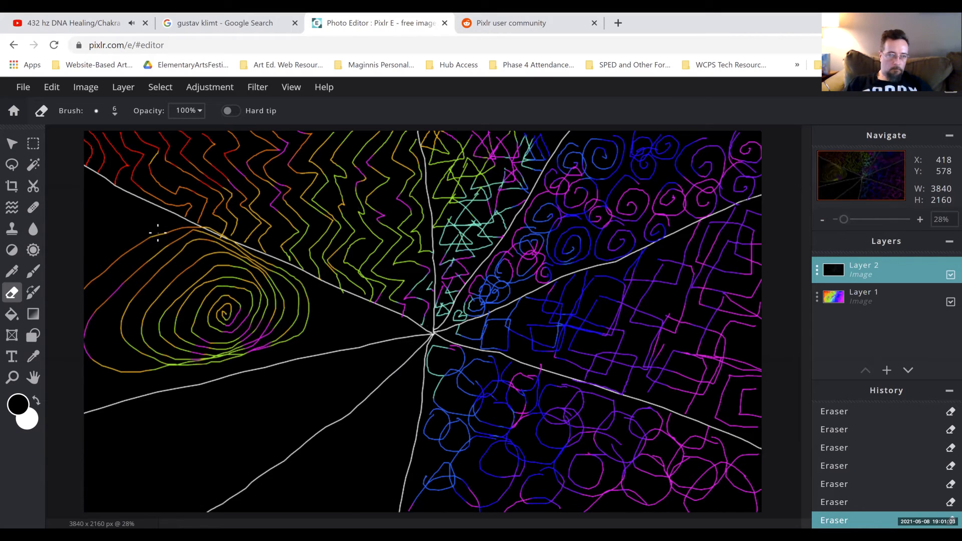
mouse_move(178, 215)
left_mouse_down()
mouse_move(119, 241)
mouse_move(67, 283)
left_mouse_up()
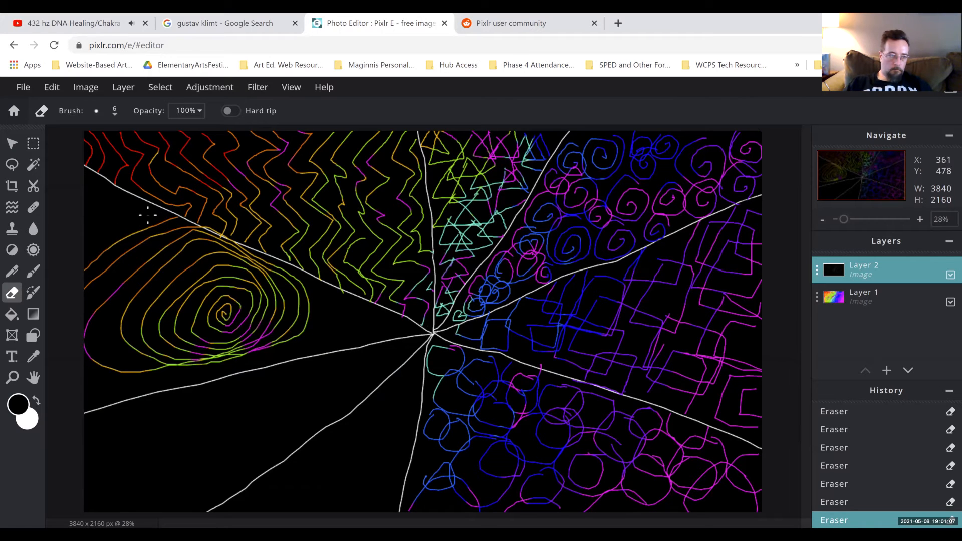
left_click_drag(160, 206, 74, 261)
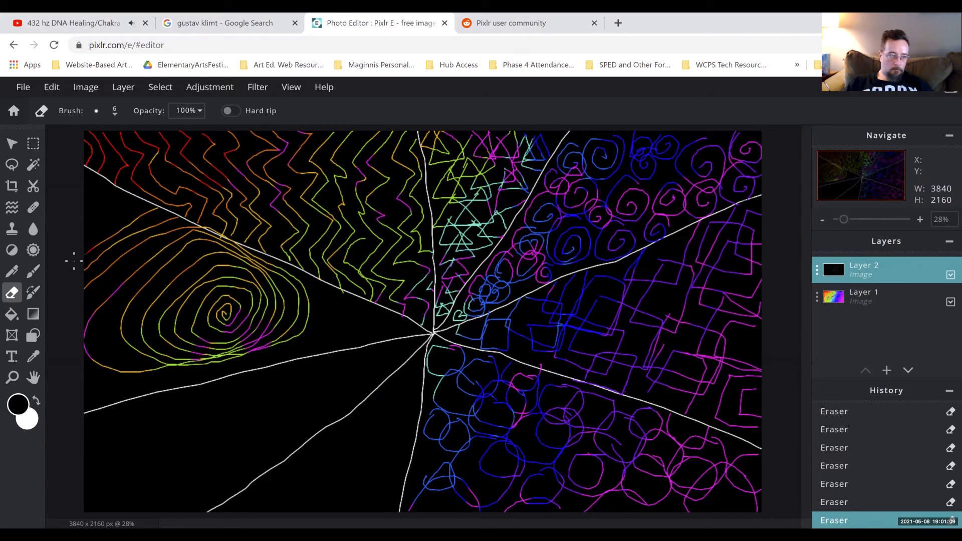
left_click_drag(142, 200, 92, 235)
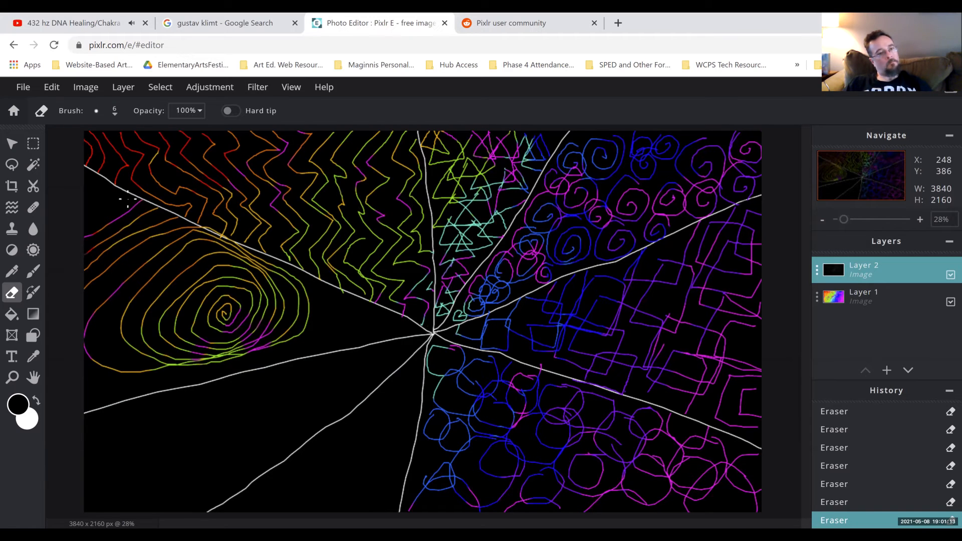
left_click_drag(123, 192, 79, 226)
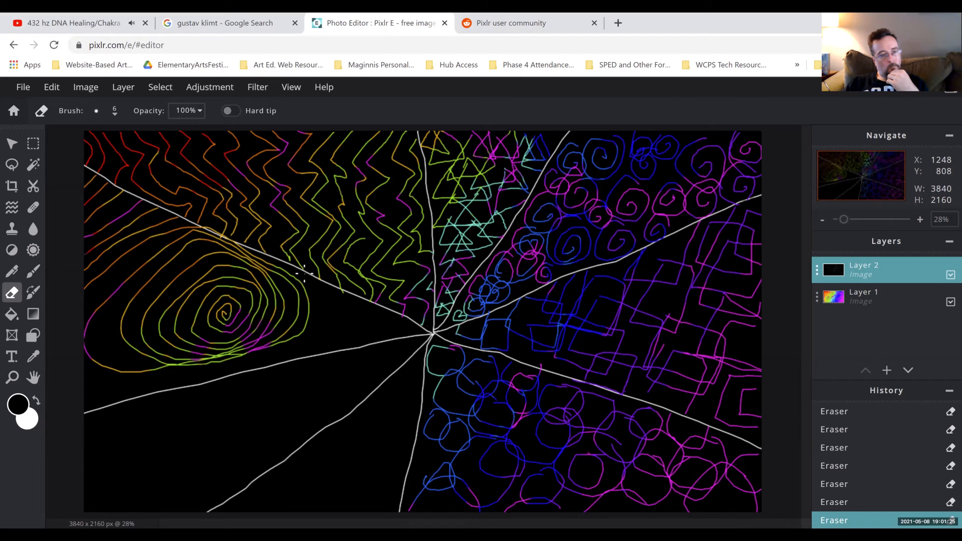
mouse_move(305, 274)
left_mouse_down()
mouse_move(322, 311)
mouse_move(310, 345)
mouse_move(284, 361)
mouse_move(130, 397)
mouse_move(75, 391)
left_mouse_up()
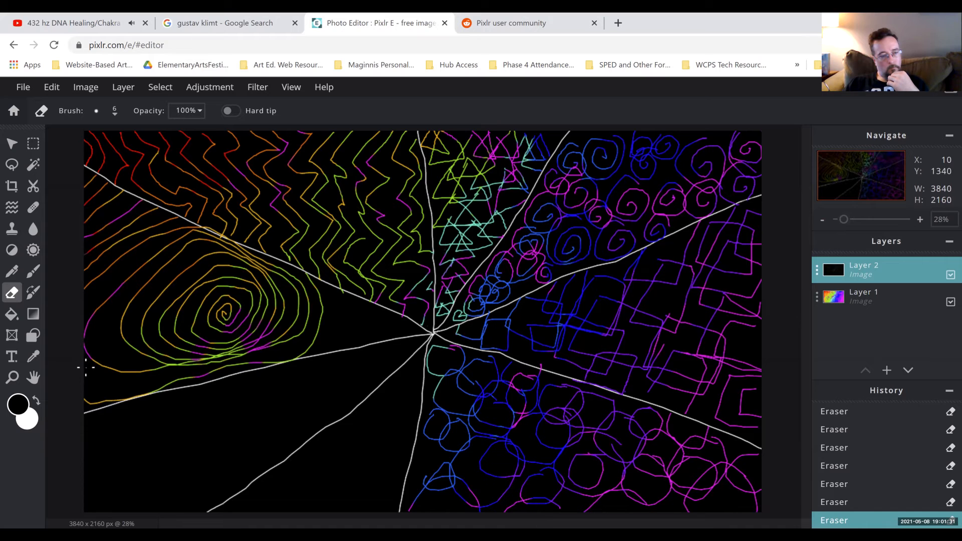
mouse_move(119, 377)
left_mouse_down()
mouse_move(160, 382)
mouse_move(248, 357)
left_mouse_up()
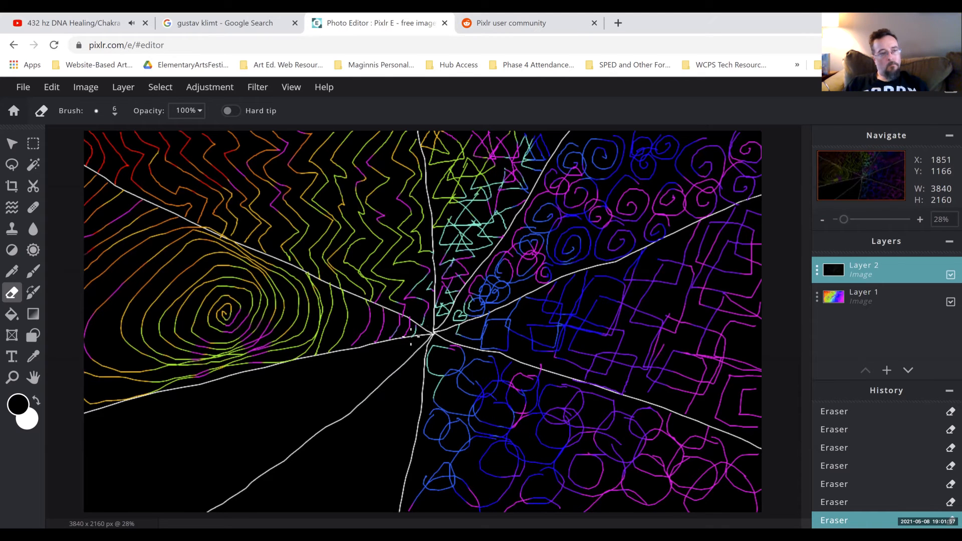
Try to paint soft starbursts with the Draw tool's 100 px star brush in the narrow empty wedge beside the circles.
left_click(32, 275)
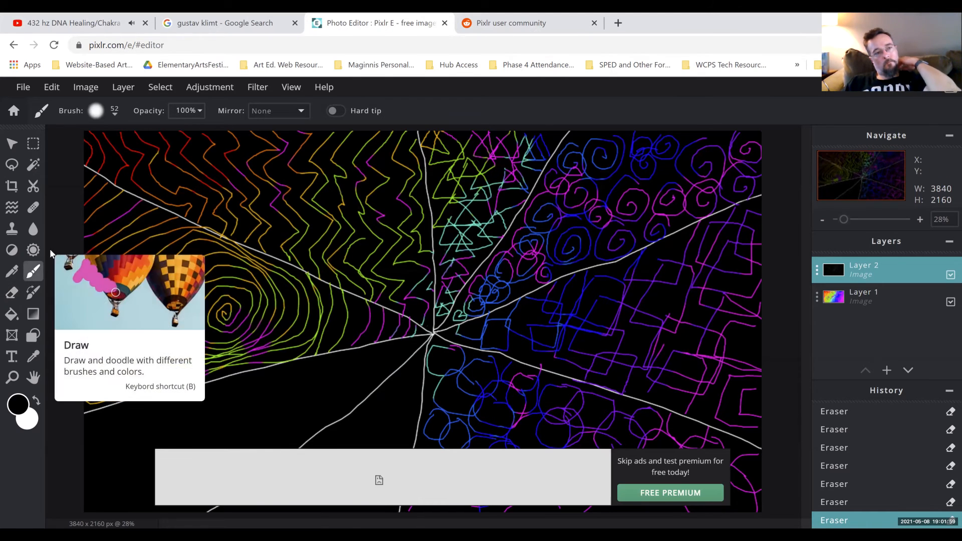
left_click(93, 112)
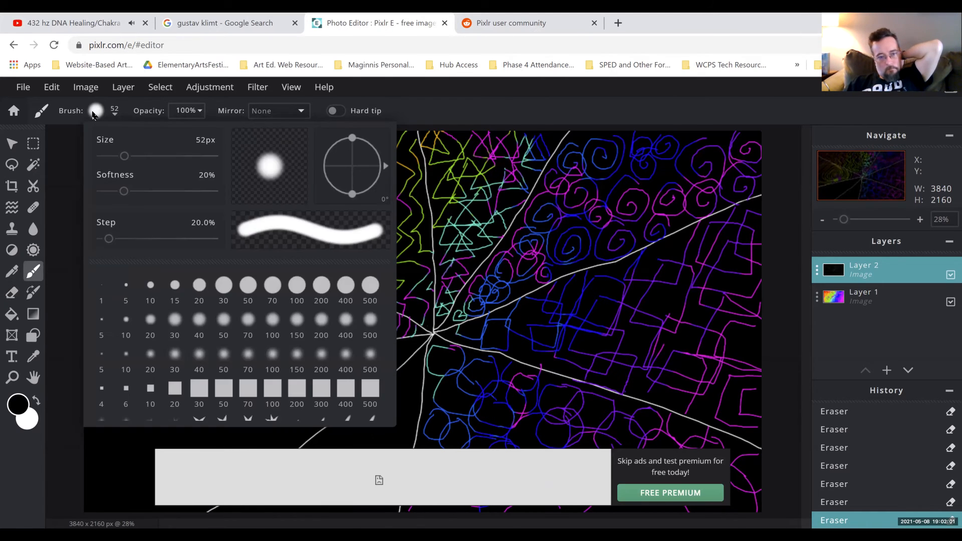
scroll(180, 306, "down", 2)
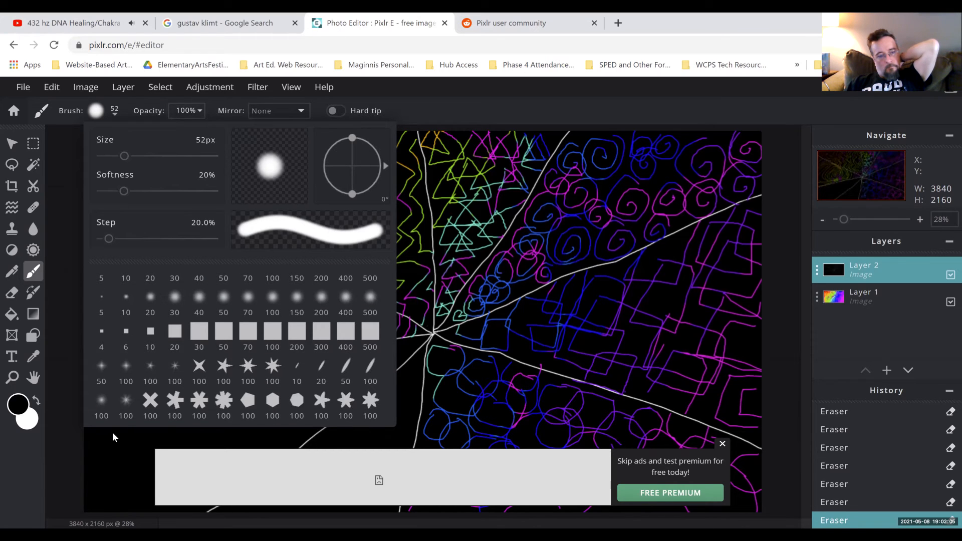
left_click(127, 409)
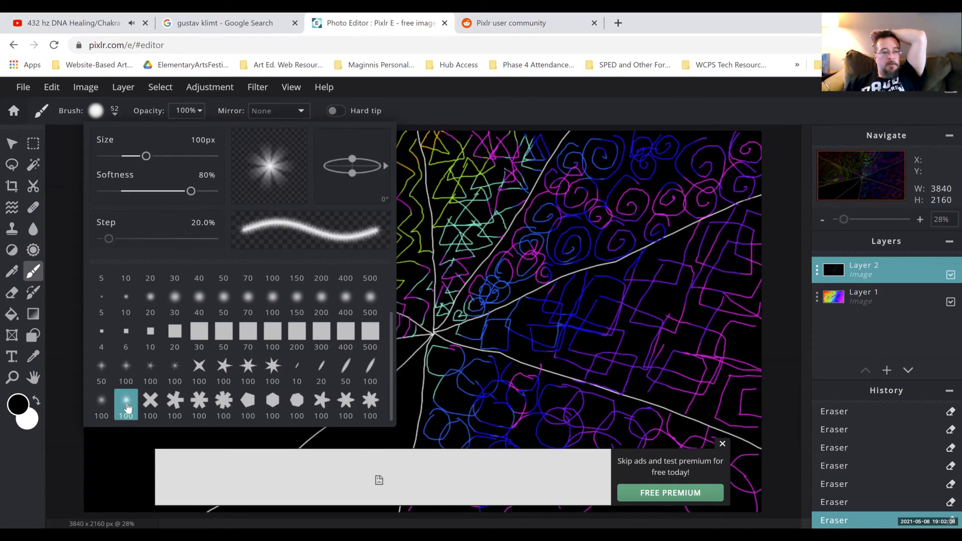
left_click(107, 442)
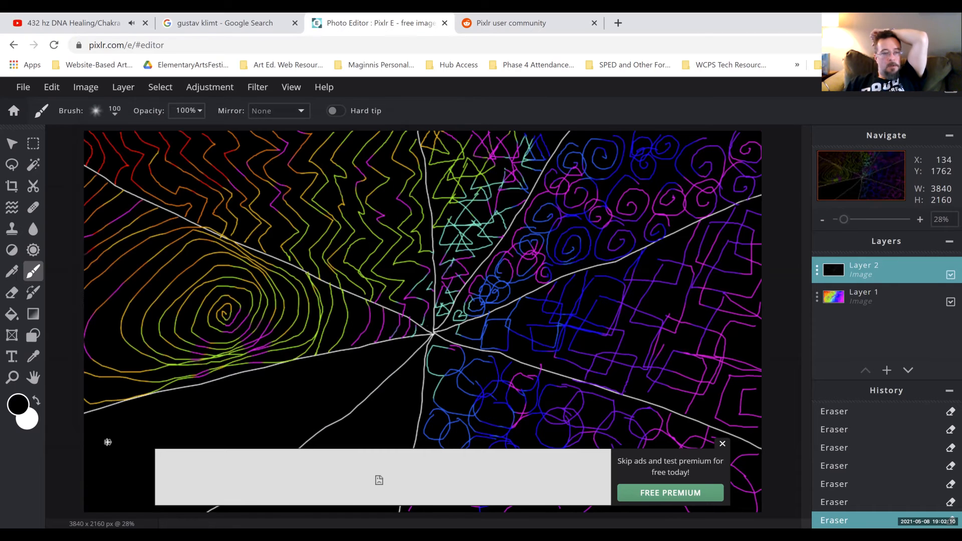
left_click(722, 444)
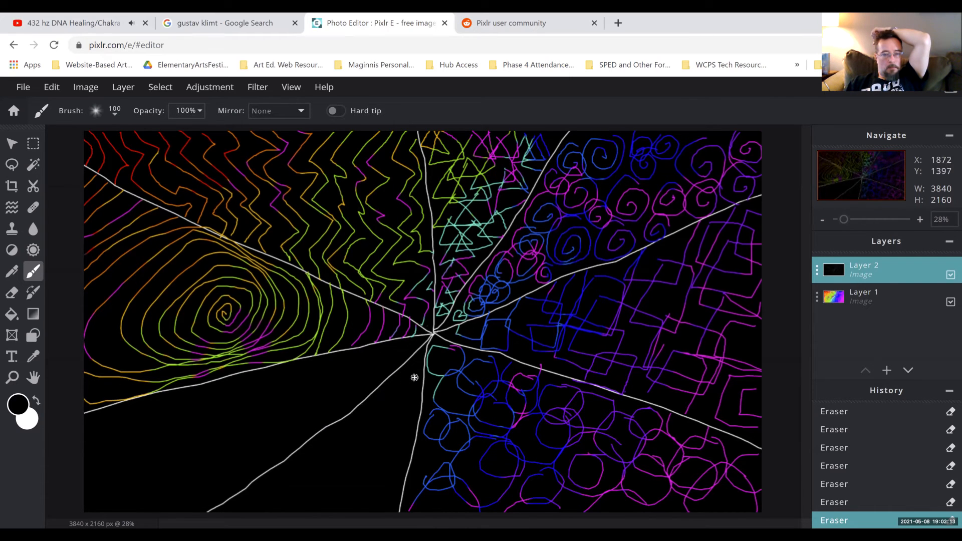
mouse_move(393, 382)
left_mouse_down()
mouse_move(421, 381)
mouse_move(413, 365)
mouse_move(414, 378)
left_mouse_up()
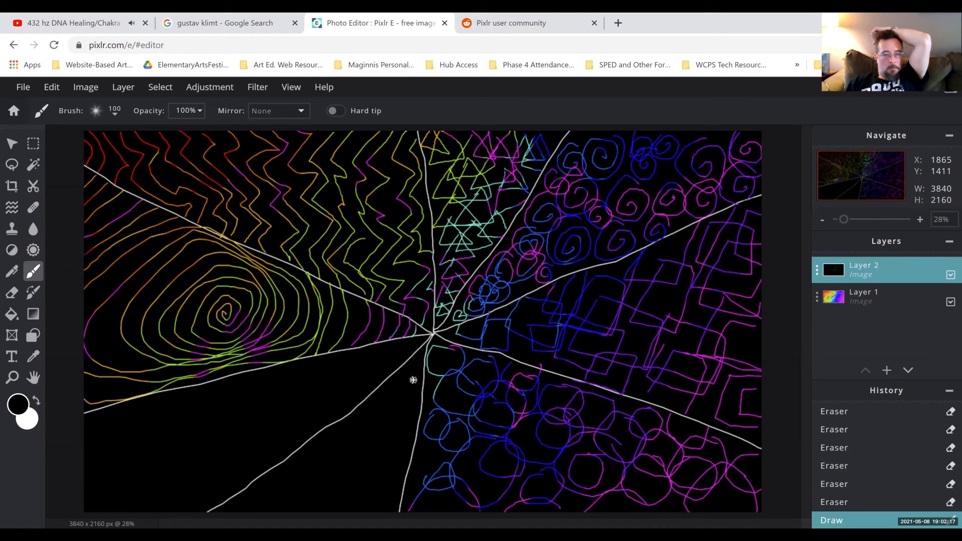
left_click(413, 379)
Give the eraser a soft 100 px starburst tip and stamp a small star in the narrow wedge beside the circles.
left_click(12, 293)
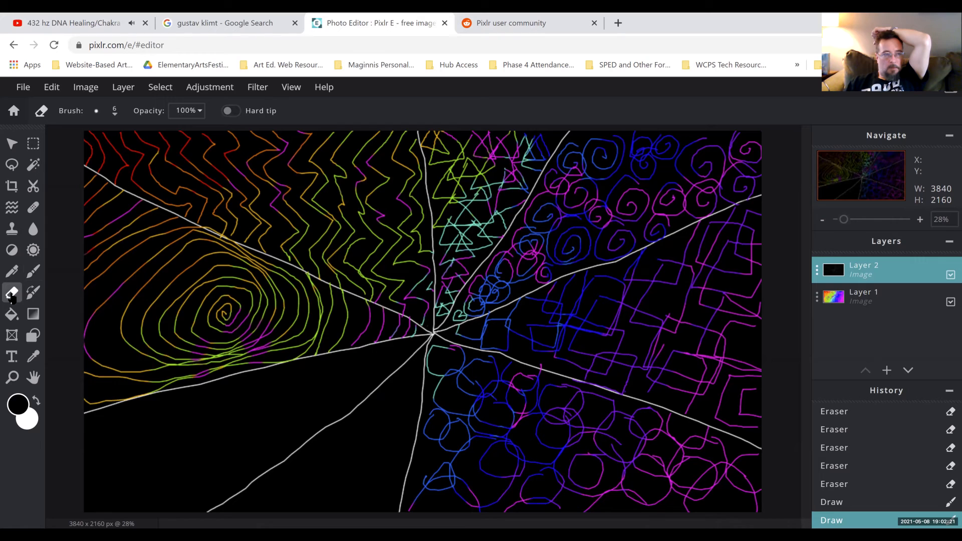
left_click(97, 112)
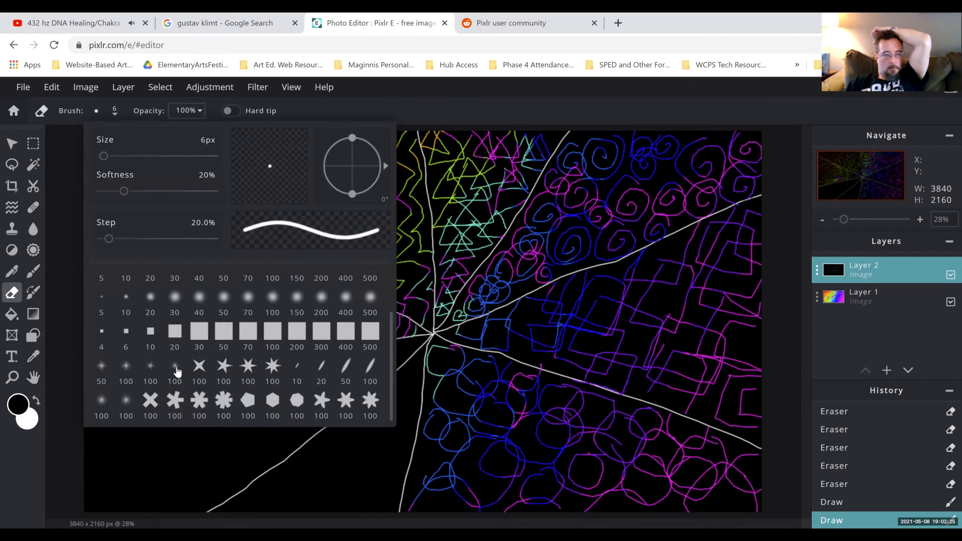
left_click(175, 369)
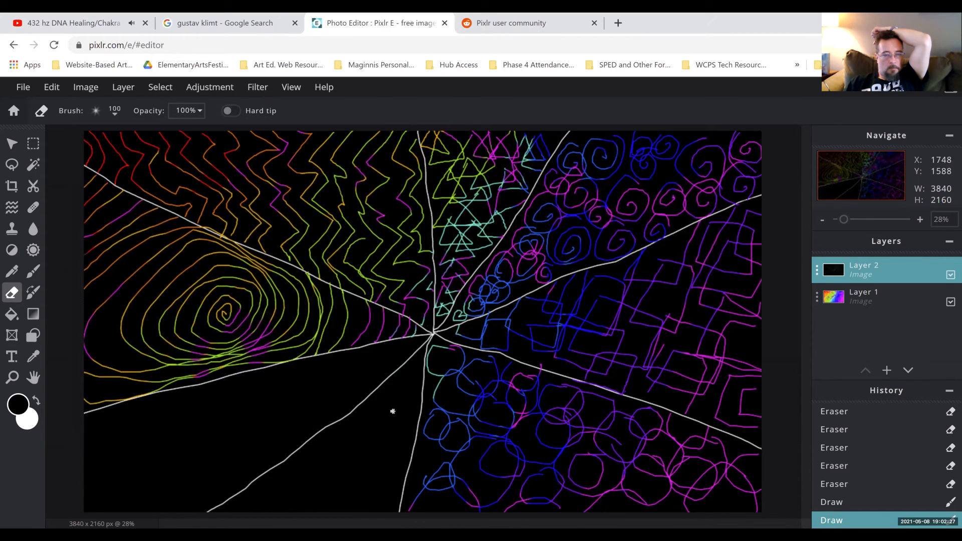
left_click(409, 393)
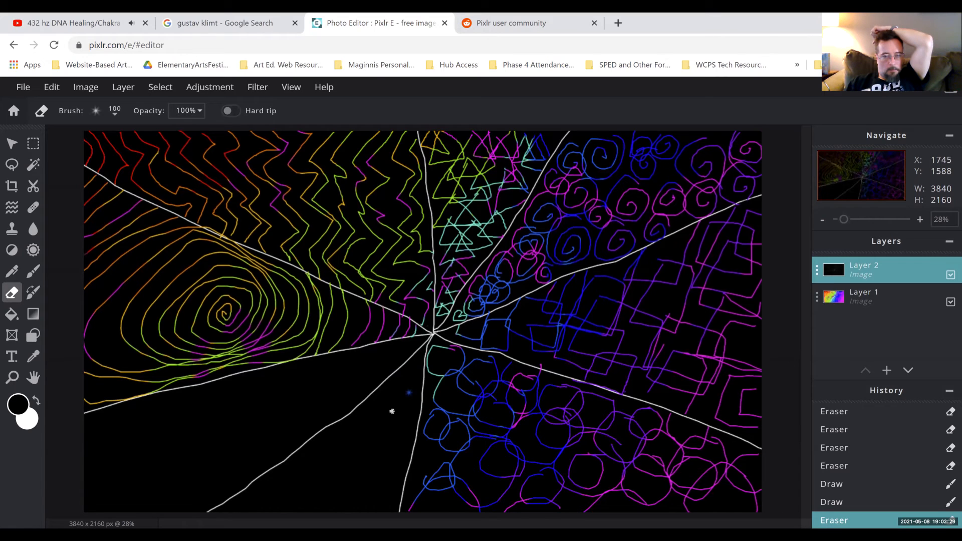
Enlarge the starburst eraser to 330 px and stamp scattered stars through the upper half of the narrow wedge beside the circles.
left_click(113, 116)
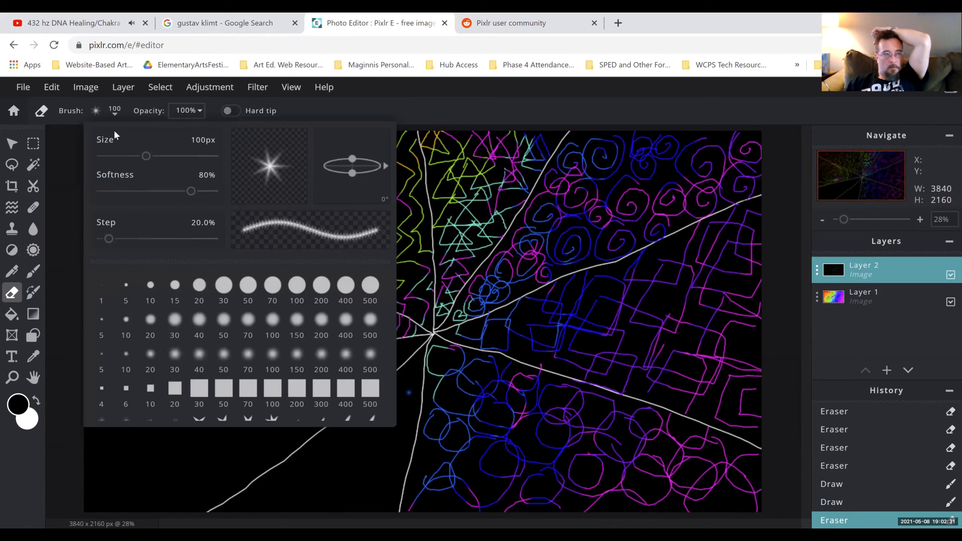
left_click_drag(143, 159, 164, 157)
left_click(407, 410)
left_click(412, 403)
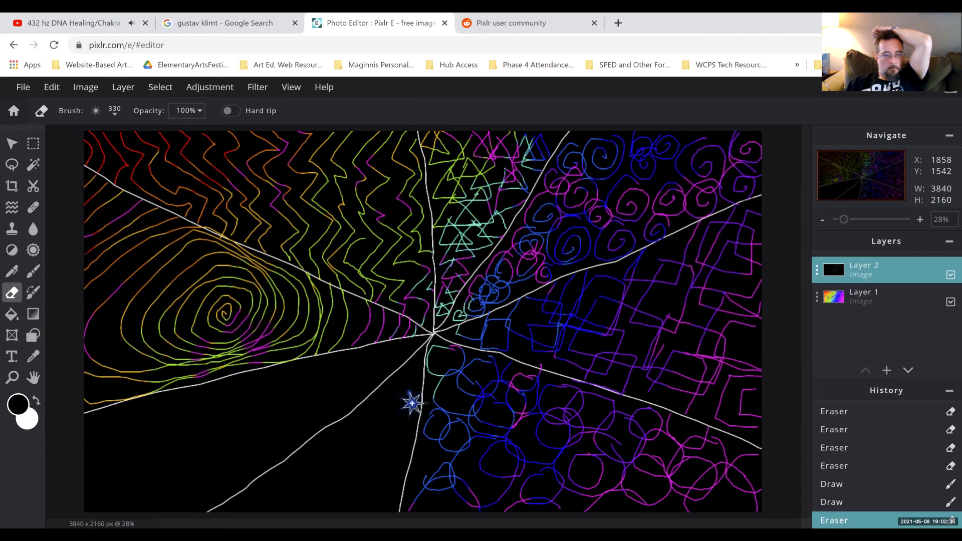
left_click(388, 424)
left_click(411, 373)
left_click(379, 400)
left_click(355, 440)
left_click(317, 470)
left_click(330, 442)
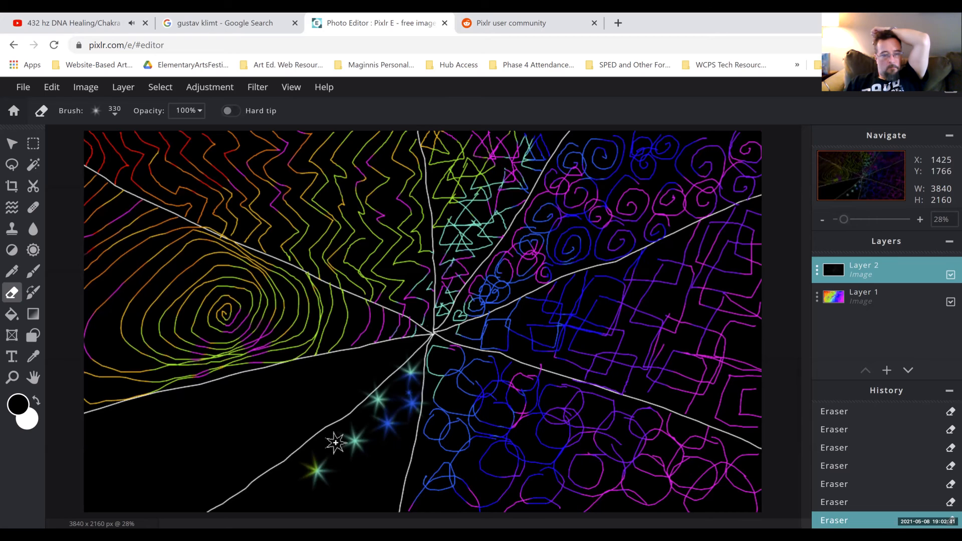
Erase more 330 px stars through the middle of the wedge and beside its near-vertical dividing line.
left_click(361, 474)
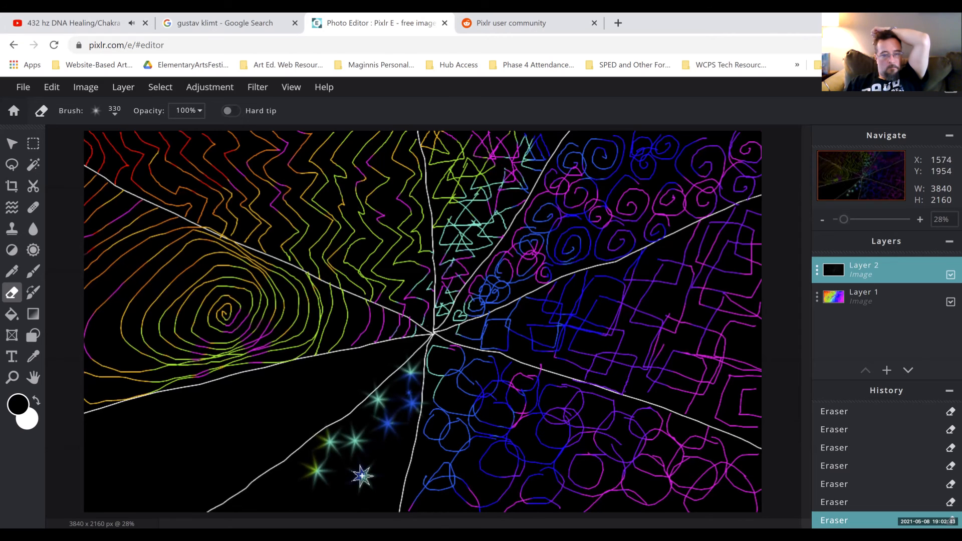
left_click(382, 442)
left_click(395, 432)
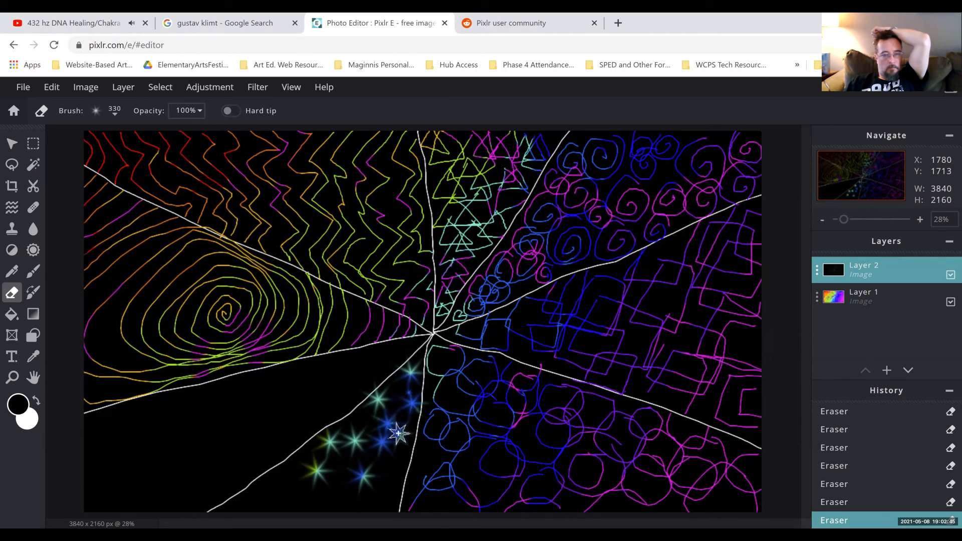
left_click(387, 468)
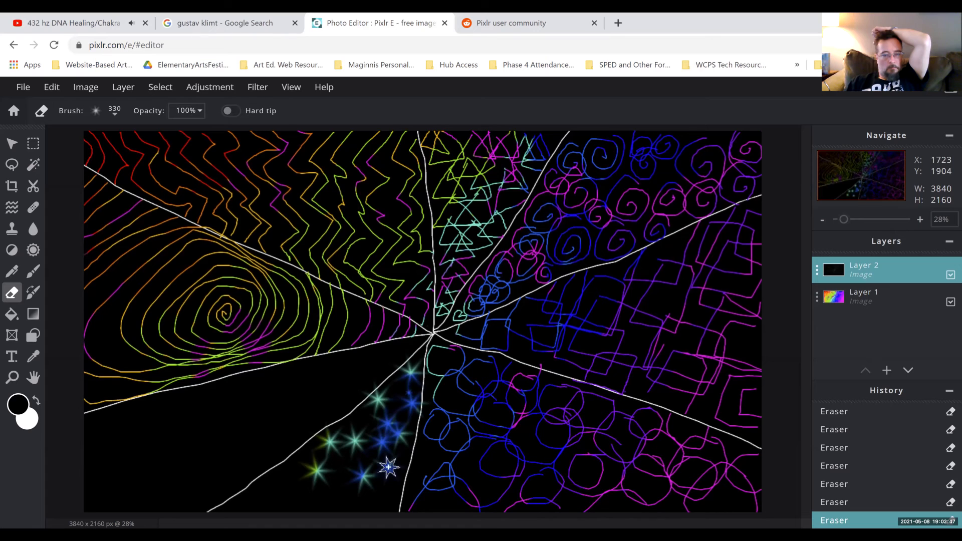
left_click(400, 451)
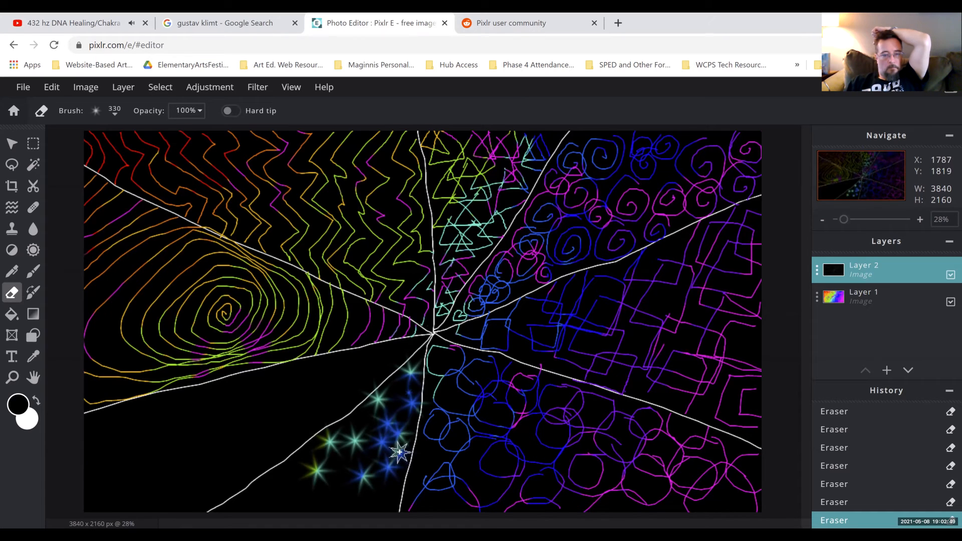
left_click(339, 491)
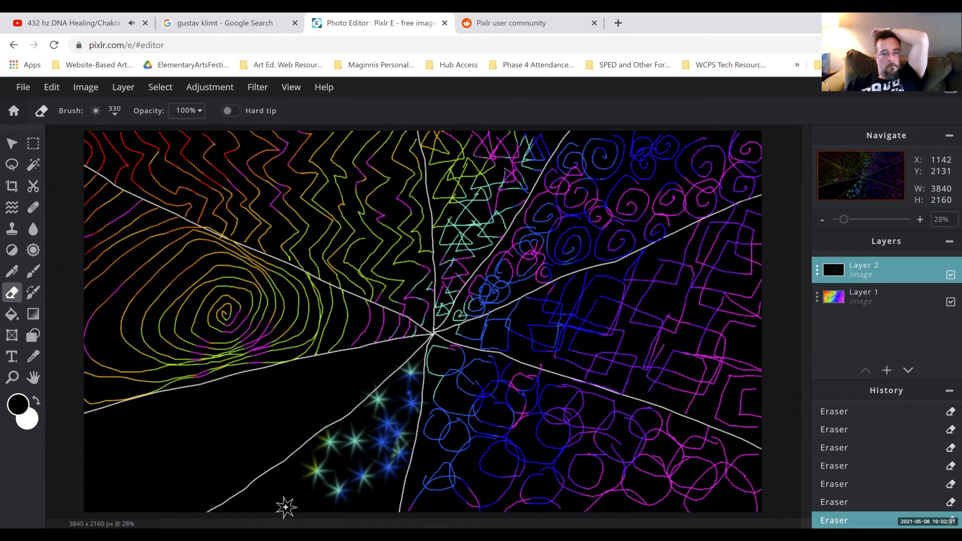
Continue the 330 px erased stars along the wedge's slanted dividing line to its lower-left tip and along the canvas's lower edge.
left_click(291, 495)
left_click(294, 471)
left_click(272, 489)
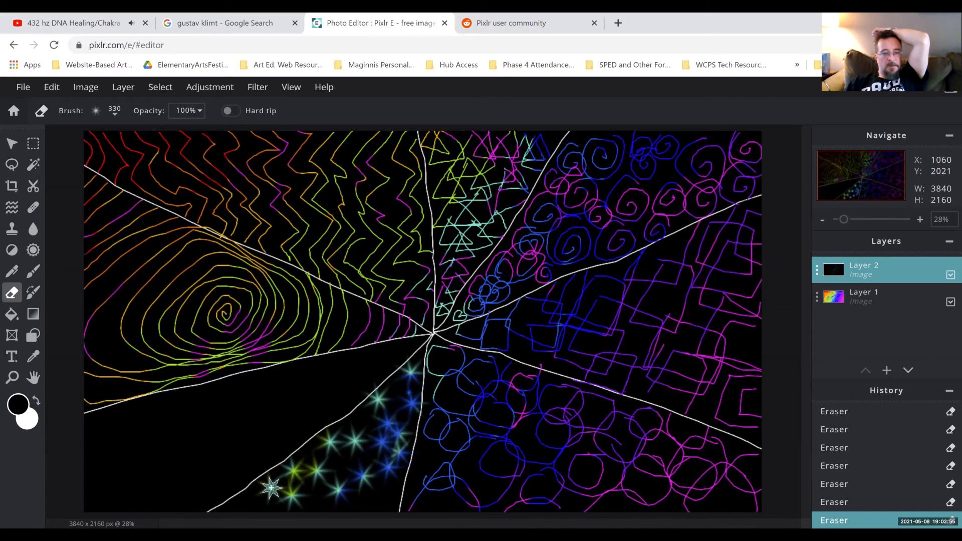
left_click(254, 498)
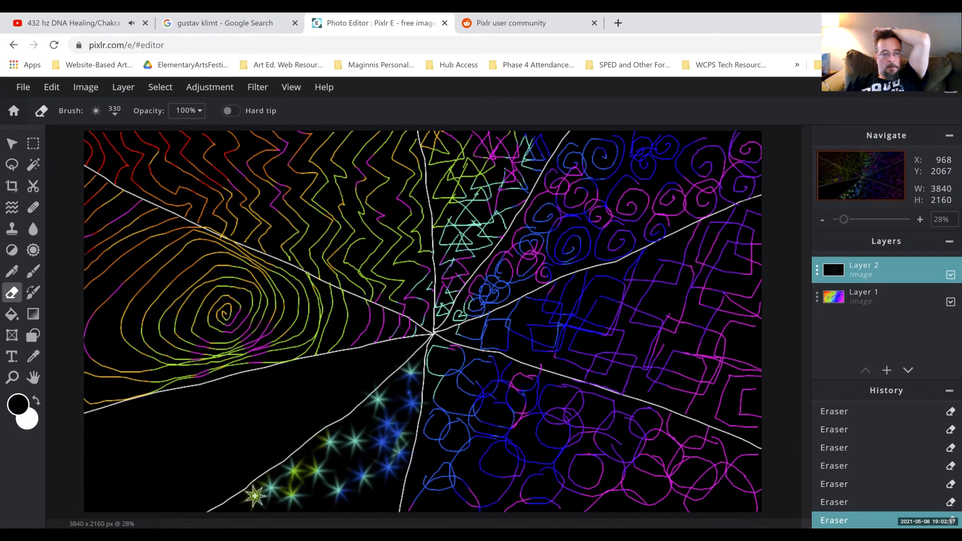
left_click(240, 505)
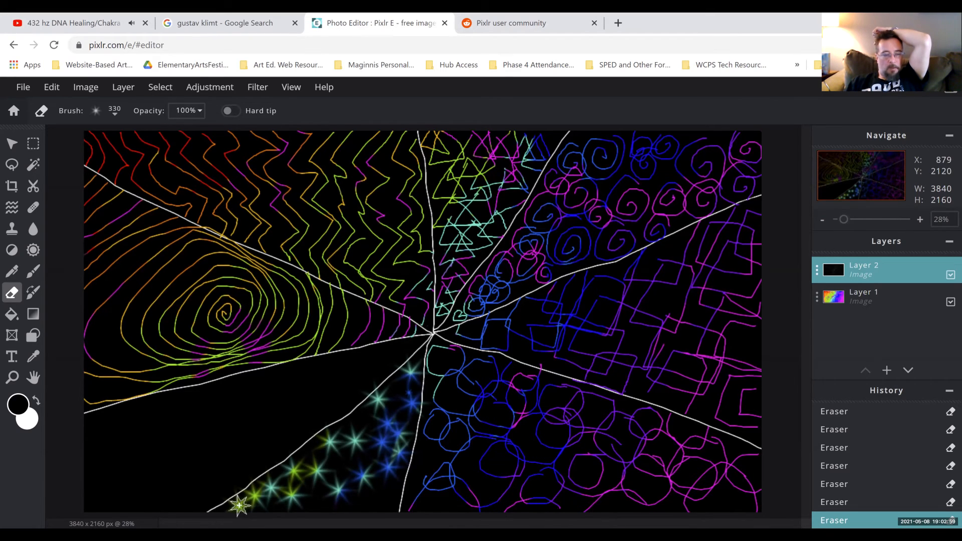
left_click(229, 510)
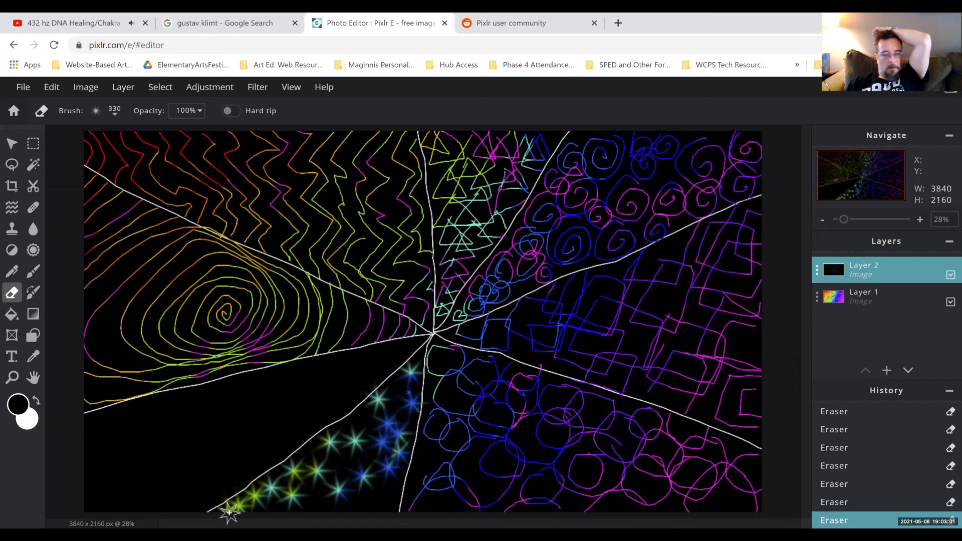
left_click(308, 506)
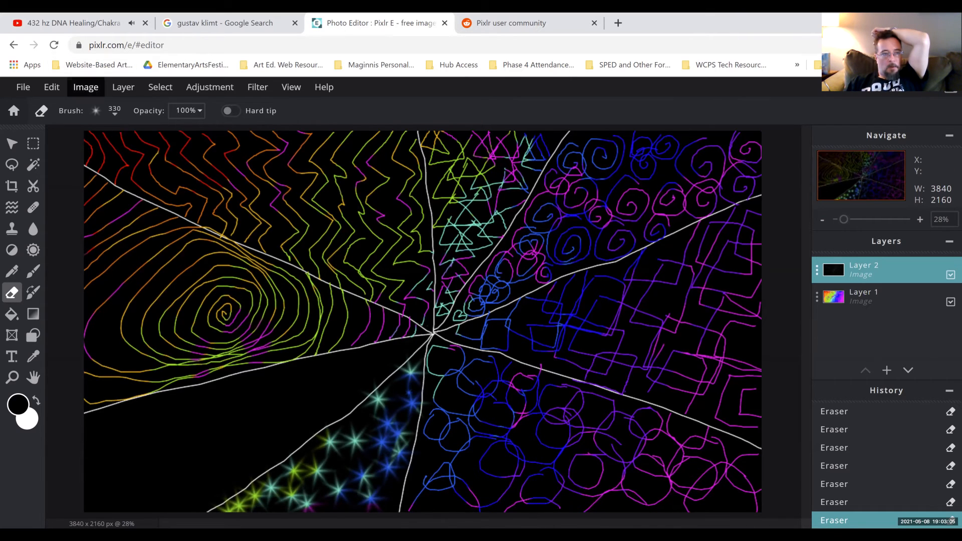
Enlarge the starburst eraser to 590 px and fill the gaps in the star wedge with larger overlapping stars.
left_click(116, 114)
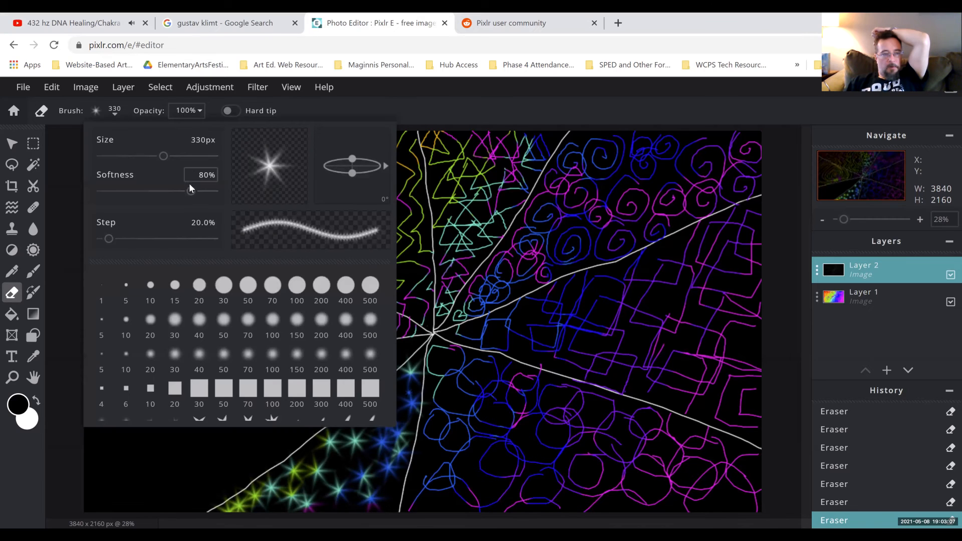
left_click_drag(164, 156, 182, 156)
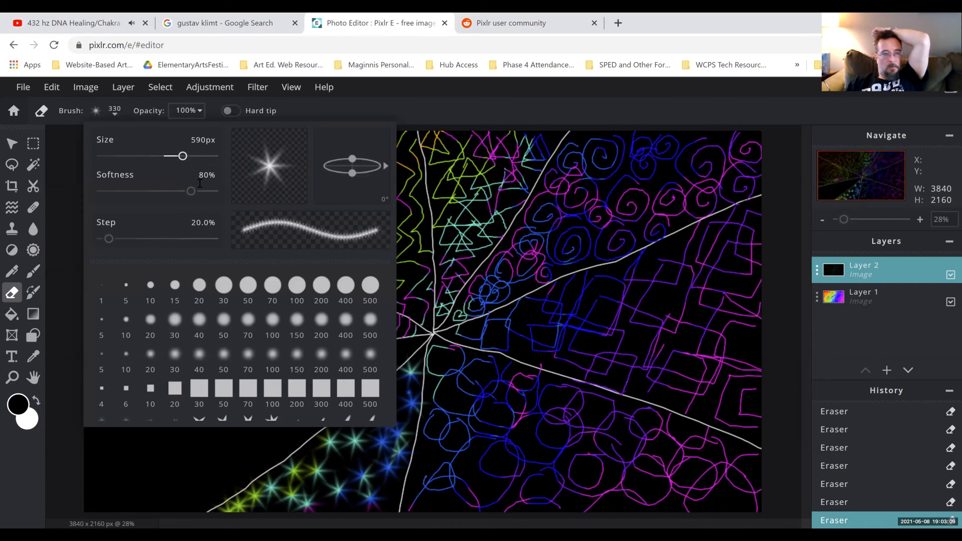
left_click(341, 472)
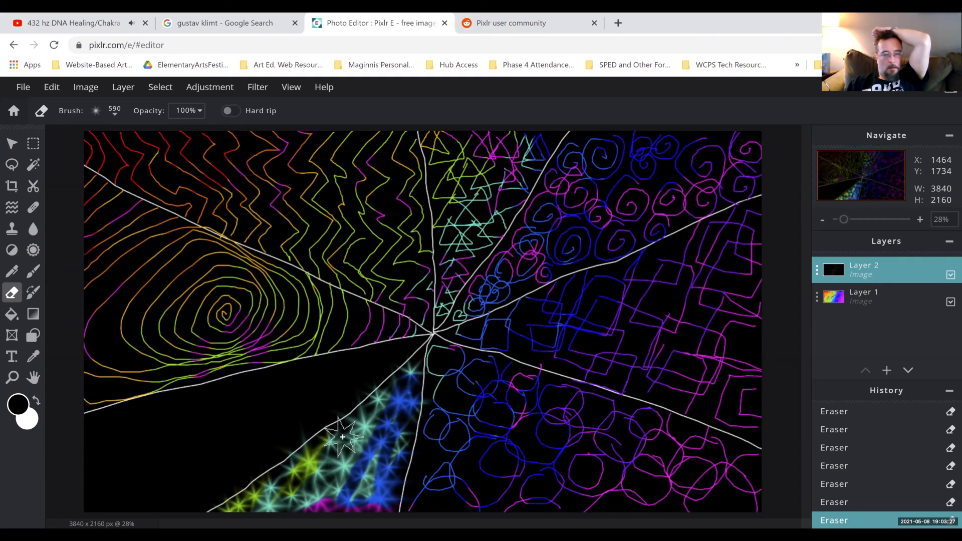
Choose the 100 px hard round paintbrush and paint black over star glow spilling past the star wedge's slanted dividing line.
left_click(31, 275)
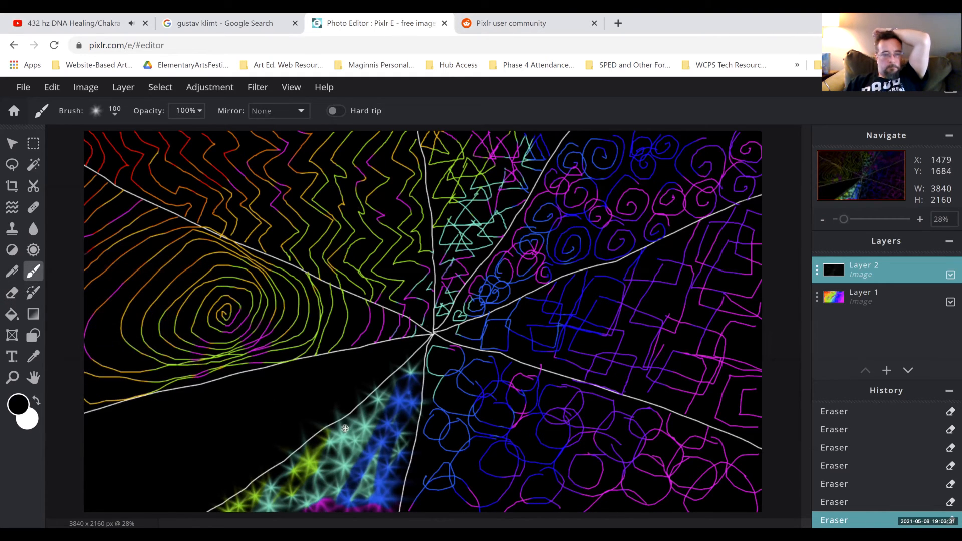
left_click(96, 111)
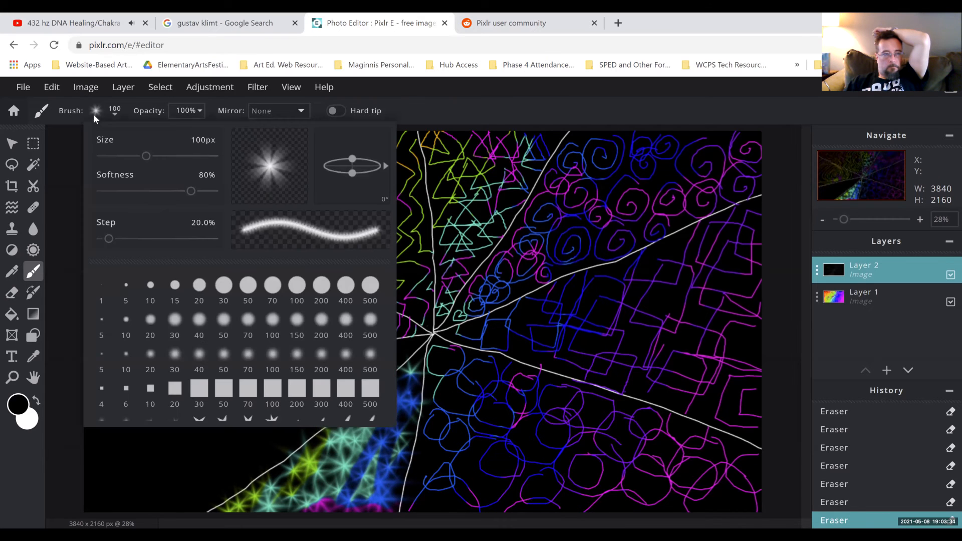
left_click(297, 285)
left_click(267, 432)
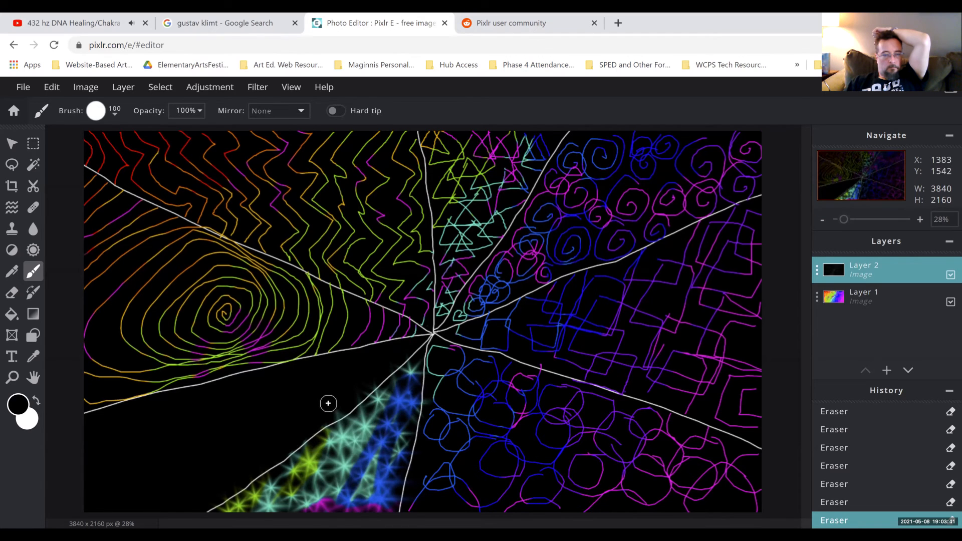
left_click(176, 312)
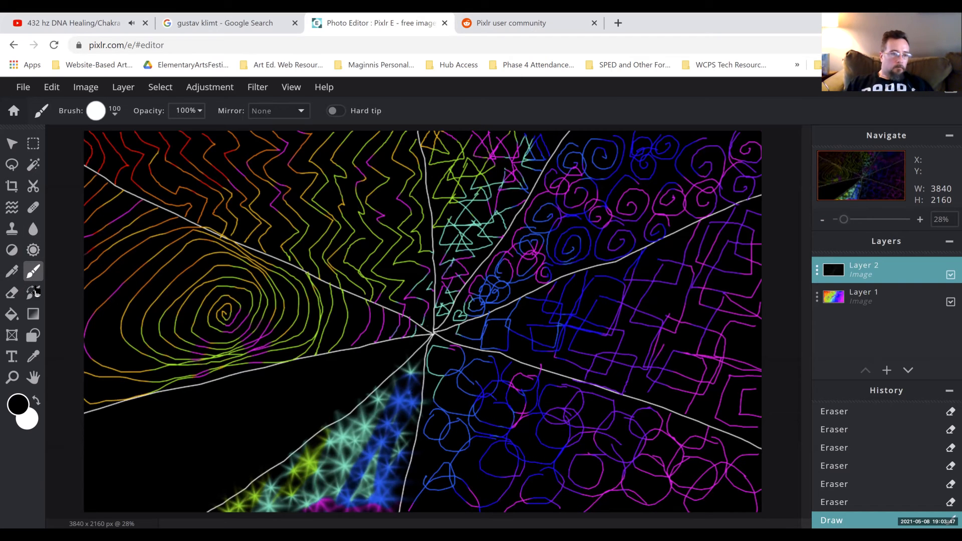
Set the eraser to a 6 px round brush and erase a row of small loops along the empty wedge's upper dividing line.
left_click(11, 292)
left_click(11, 293)
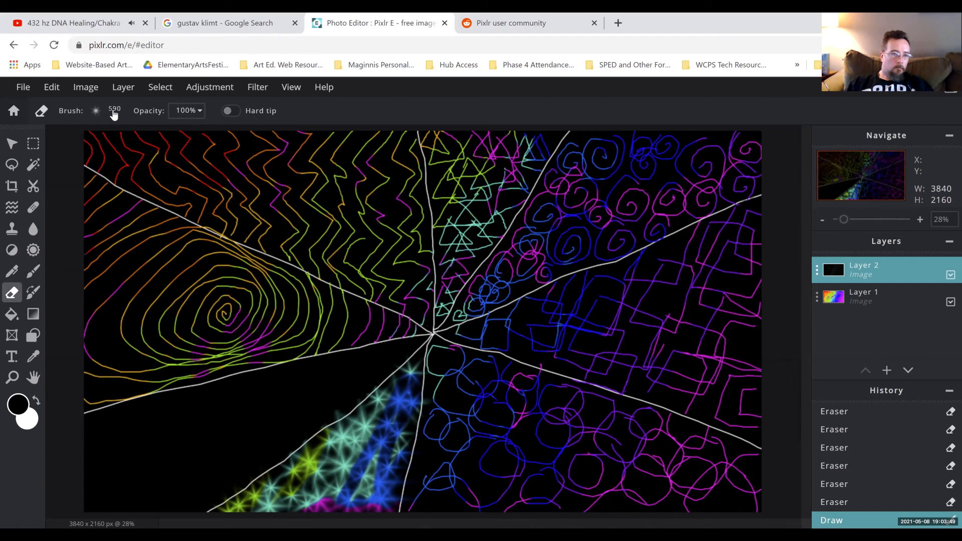
left_click(115, 114)
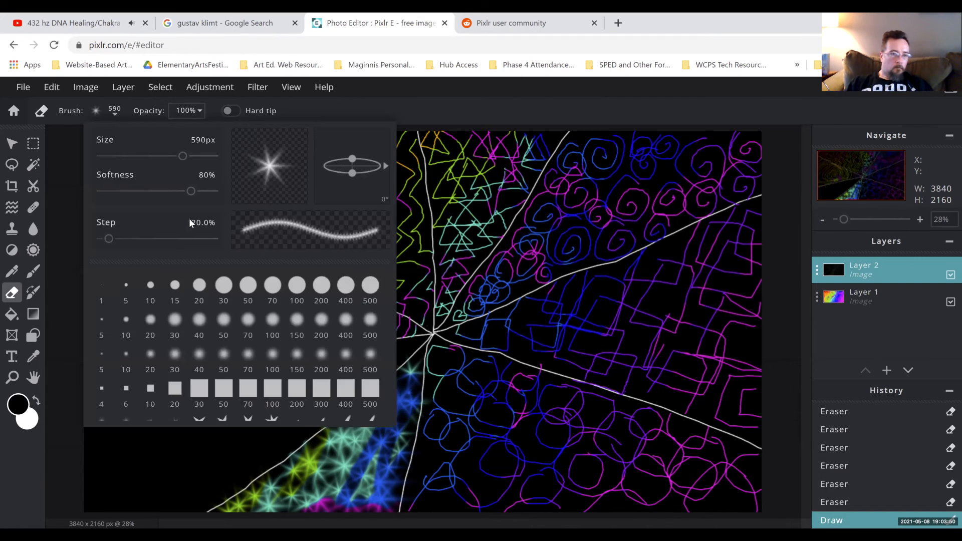
left_click(127, 287)
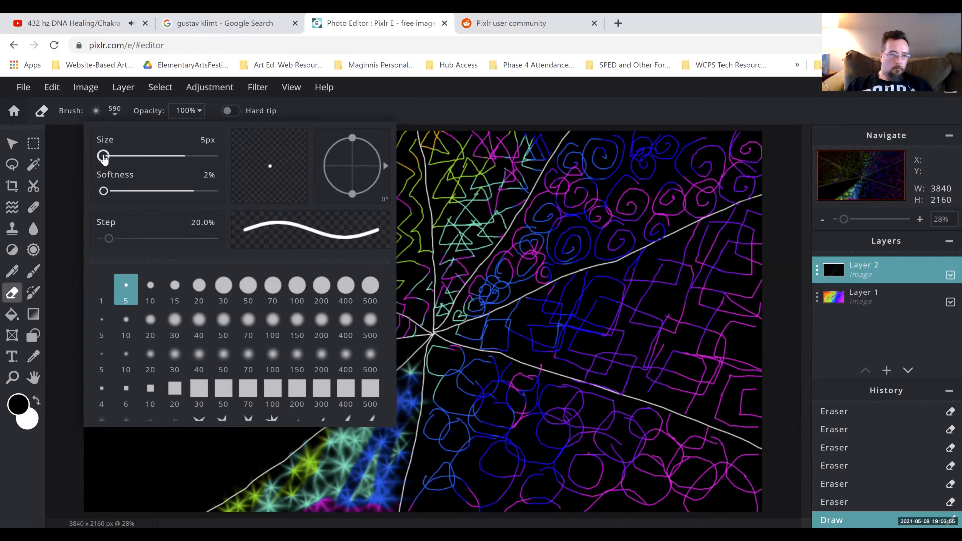
left_click_drag(103, 157, 103, 157)
left_click(180, 452)
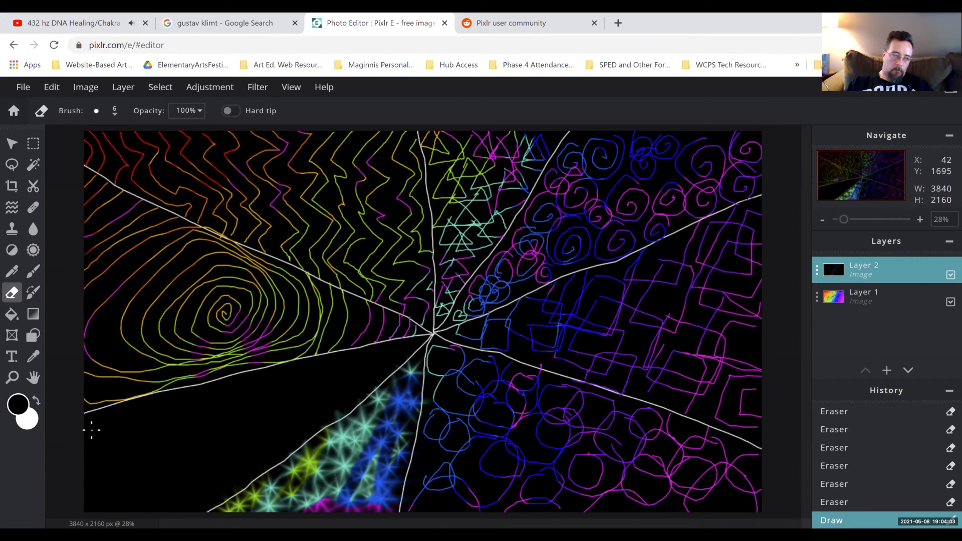
left_click_drag(83, 428, 97, 427)
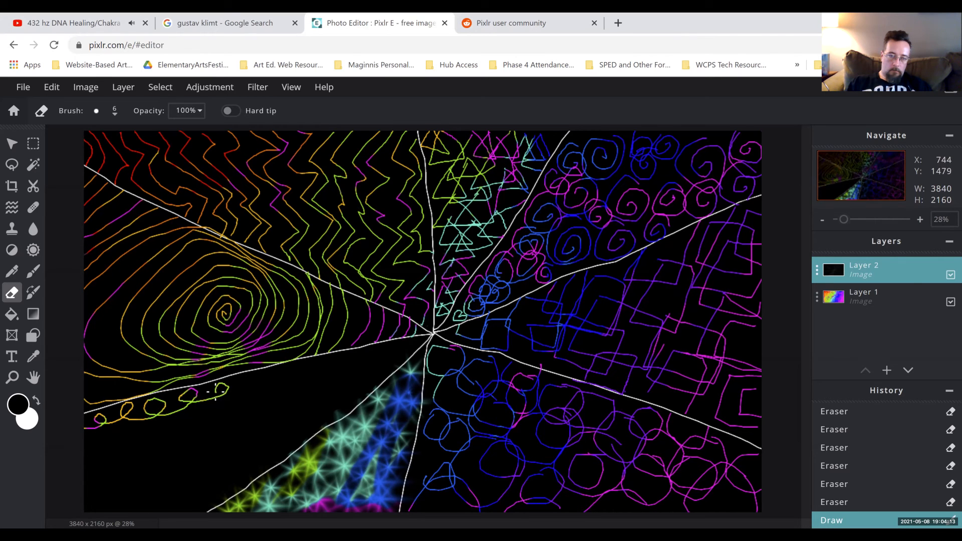
mouse_move(249, 371)
left_mouse_down()
mouse_move(239, 379)
mouse_move(292, 385)
left_mouse_up()
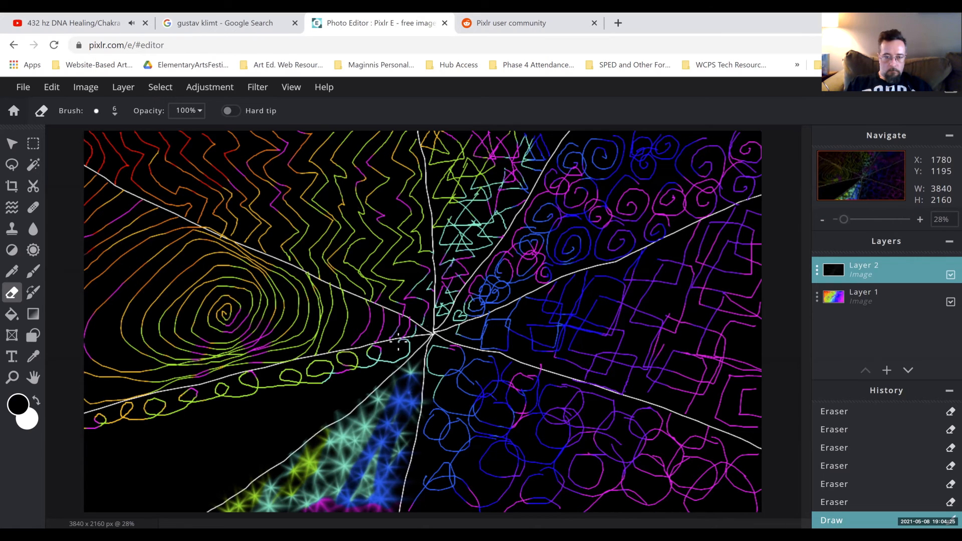
Erase a second row of larger loops beneath the first, from the canvas's left edge to the wedge's tip at the centre.
left_click(145, 415)
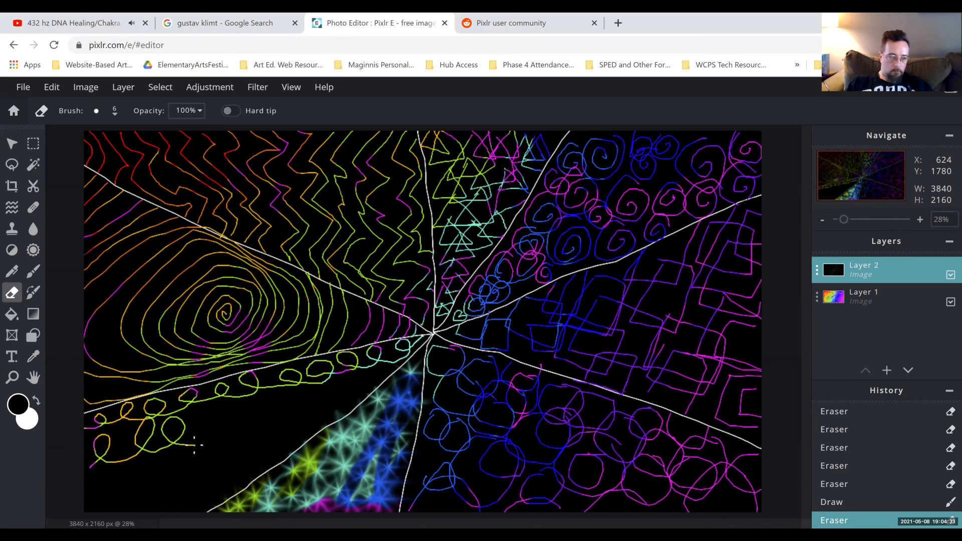
left_click_drag(223, 409, 192, 425)
left_click_drag(251, 401, 241, 415)
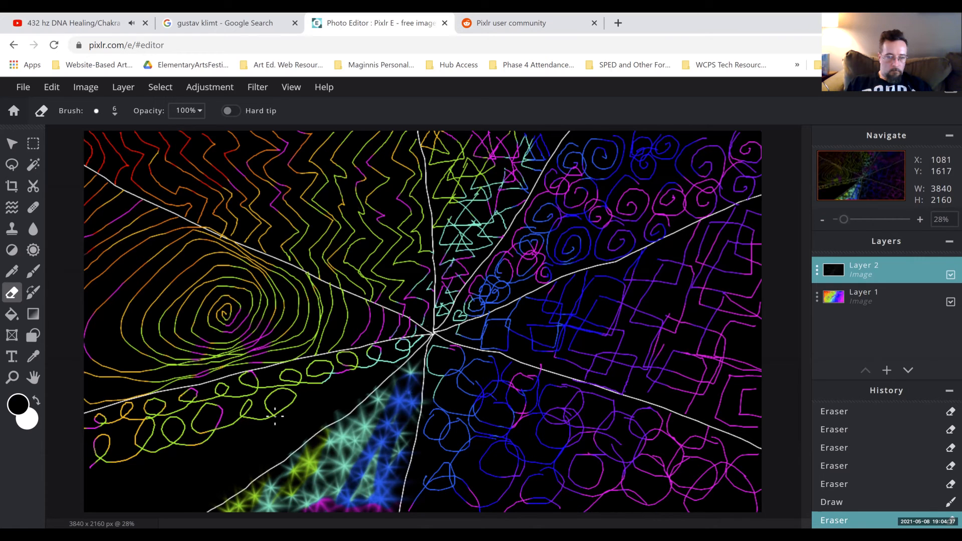
left_click_drag(308, 402, 326, 401)
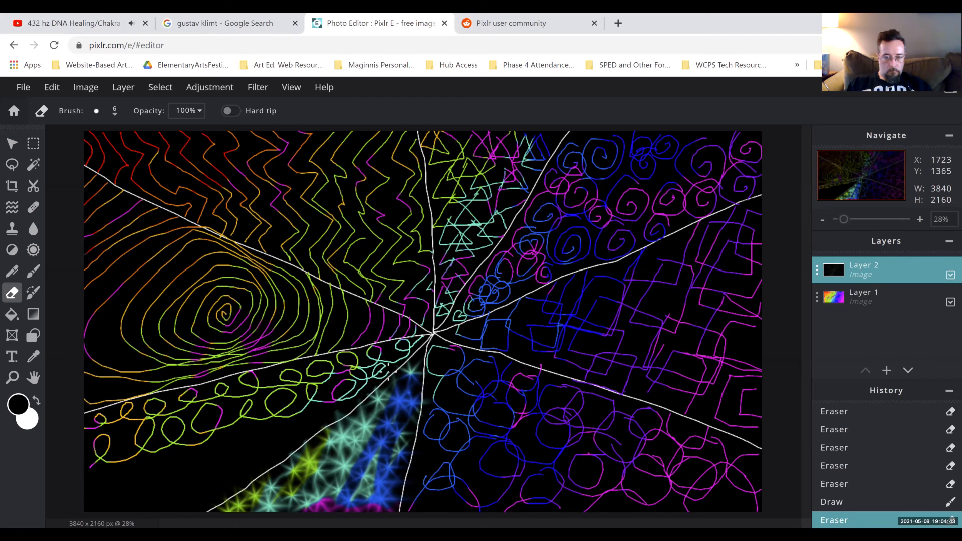
left_click_drag(401, 353, 407, 343)
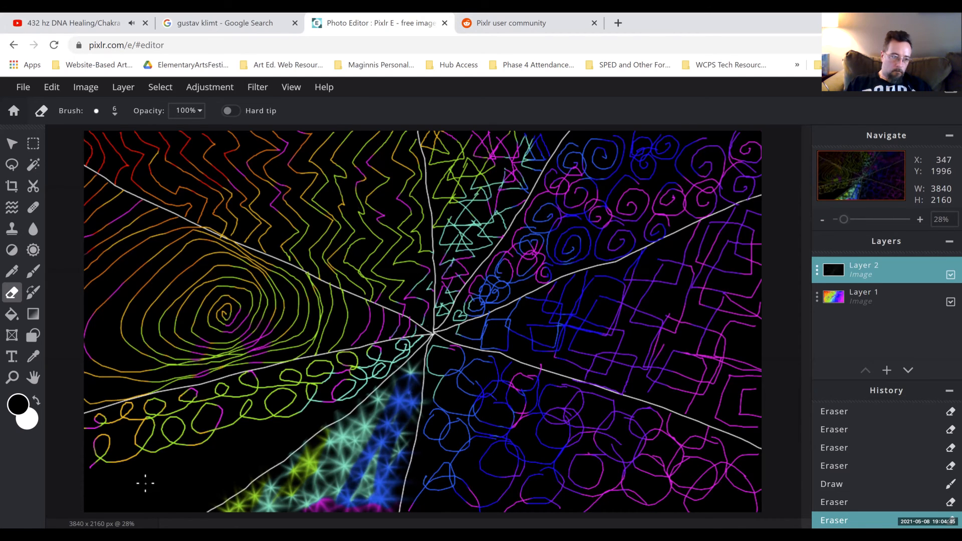
mouse_move(86, 496)
left_mouse_down()
mouse_move(98, 475)
mouse_move(109, 495)
mouse_move(137, 485)
mouse_move(145, 463)
mouse_move(128, 465)
mouse_move(133, 485)
mouse_move(167, 480)
mouse_move(187, 459)
mouse_move(184, 446)
mouse_move(163, 457)
mouse_move(169, 475)
mouse_move(191, 477)
left_mouse_up()
mouse_move(213, 445)
left_mouse_down()
mouse_move(224, 466)
mouse_move(250, 451)
mouse_move(261, 426)
mouse_move(238, 422)
mouse_move(230, 440)
mouse_move(260, 449)
mouse_move(281, 432)
mouse_move(276, 415)
mouse_move(291, 431)
mouse_move(321, 420)
left_mouse_up()
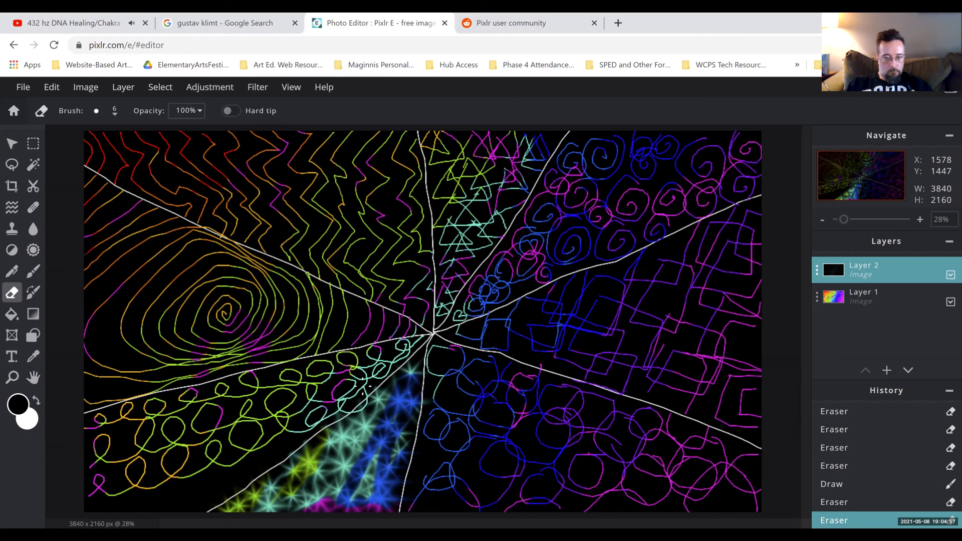
left_click_drag(363, 387, 363, 385)
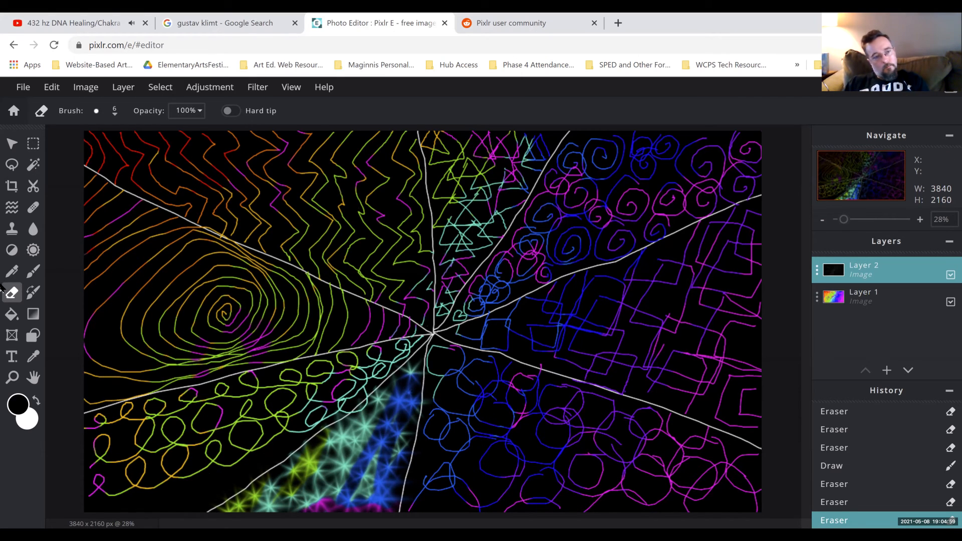
left_click(51, 87)
left_click(54, 107)
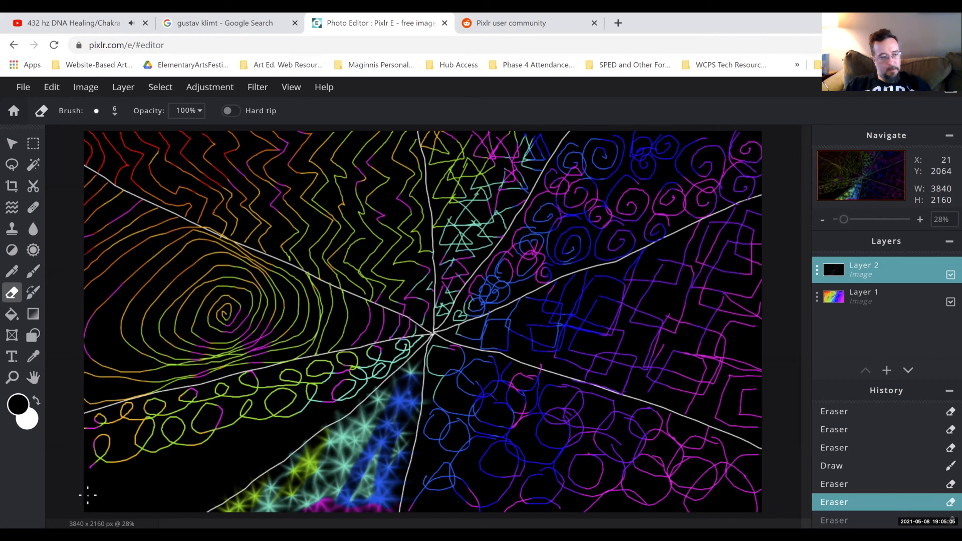
Erase a third row of loops through the middle of the wedge, from the canvas's left edge toward the star wedge.
mouse_move(124, 483)
left_mouse_down()
mouse_move(153, 459)
mouse_move(148, 450)
mouse_move(137, 463)
mouse_move(163, 474)
mouse_move(184, 468)
mouse_move(199, 445)
mouse_move(189, 442)
mouse_move(189, 463)
mouse_move(204, 468)
mouse_move(222, 433)
left_mouse_up()
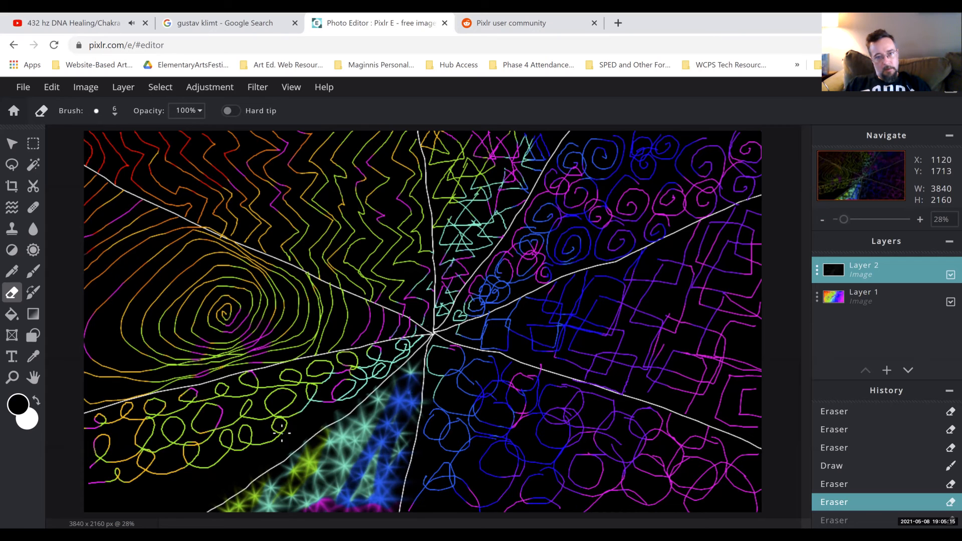
key("ctrl+y")
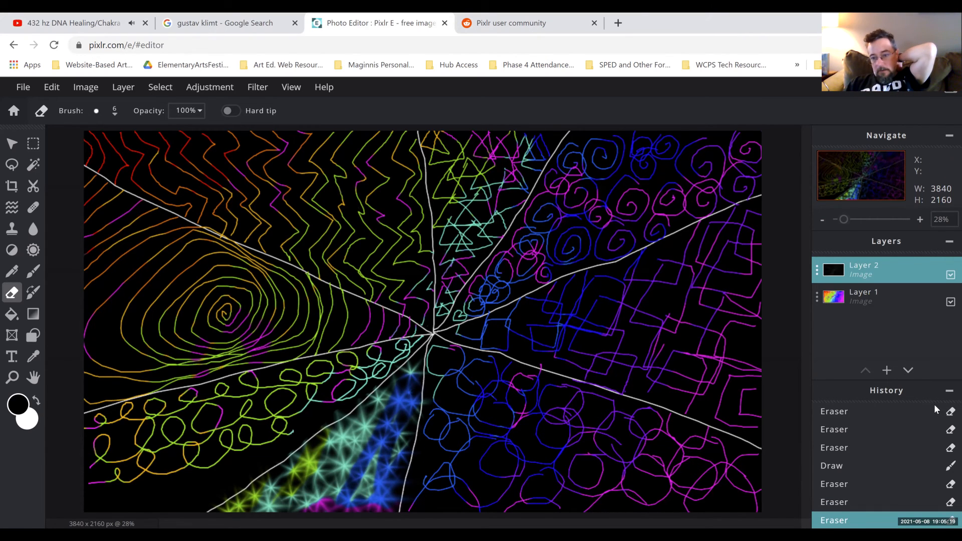
left_click(849, 504)
left_click(843, 485)
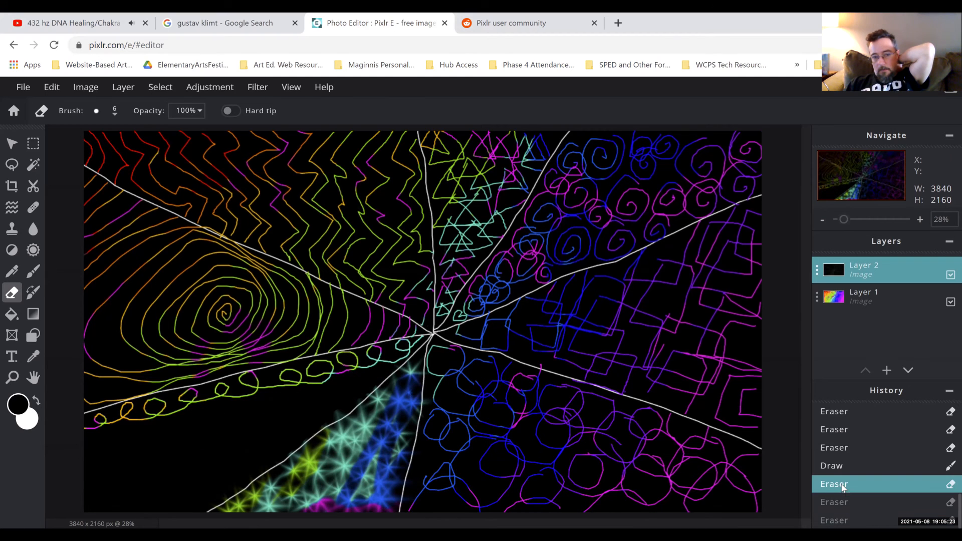
left_click(850, 501)
left_click(847, 521)
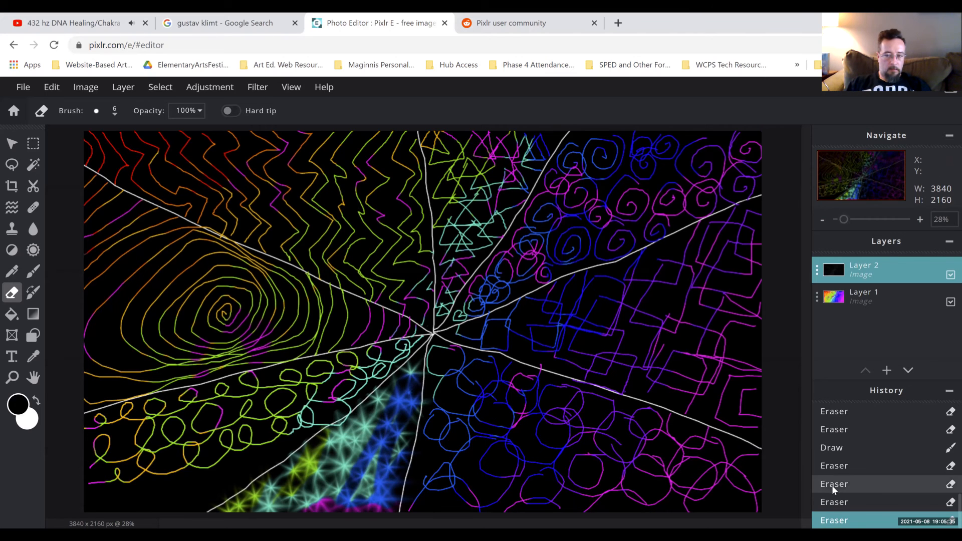
Undo the latest loops beside the star wedge and erase them again along the slanted dividing line toward the centre.
left_click(835, 503)
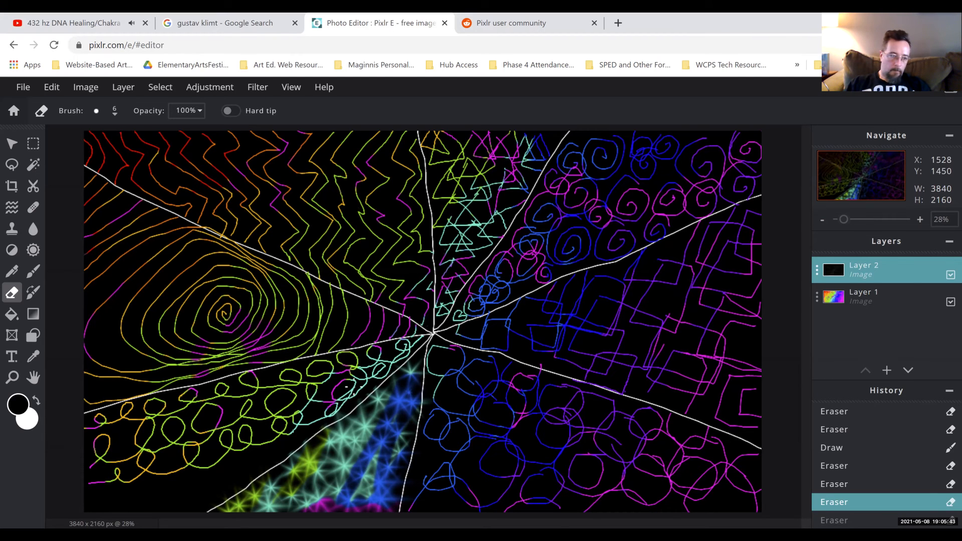
key("ctrl+y")
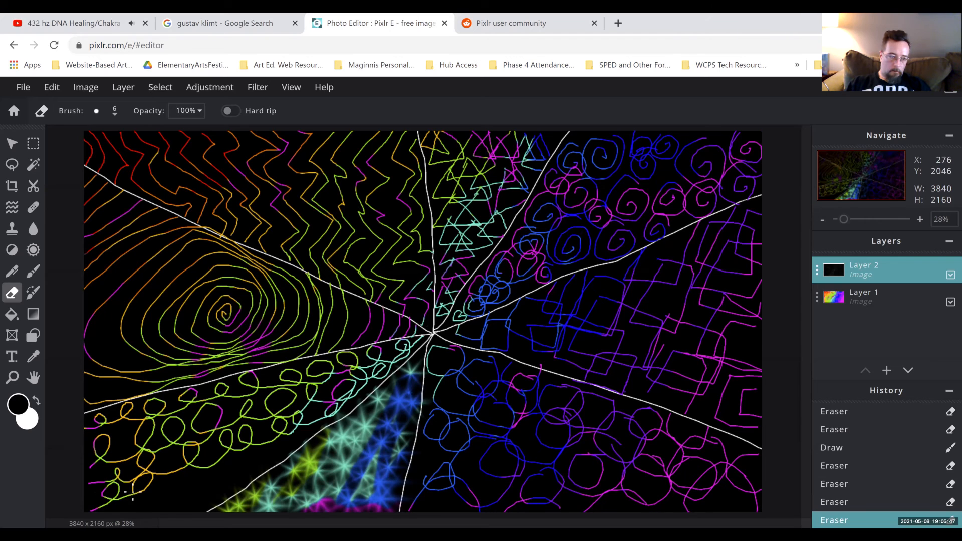
Erase a further row of loops along the lower slanted dividing line and overlap more circles across the wedge's wide end.
mouse_move(161, 508)
left_mouse_down()
mouse_move(178, 484)
mouse_move(160, 479)
mouse_move(162, 495)
mouse_move(185, 501)
mouse_move(202, 473)
mouse_move(188, 487)
mouse_move(202, 502)
mouse_move(246, 473)
mouse_move(244, 465)
mouse_move(223, 478)
mouse_move(236, 484)
mouse_move(251, 455)
mouse_move(240, 455)
mouse_move(250, 465)
mouse_move(282, 445)
left_mouse_up()
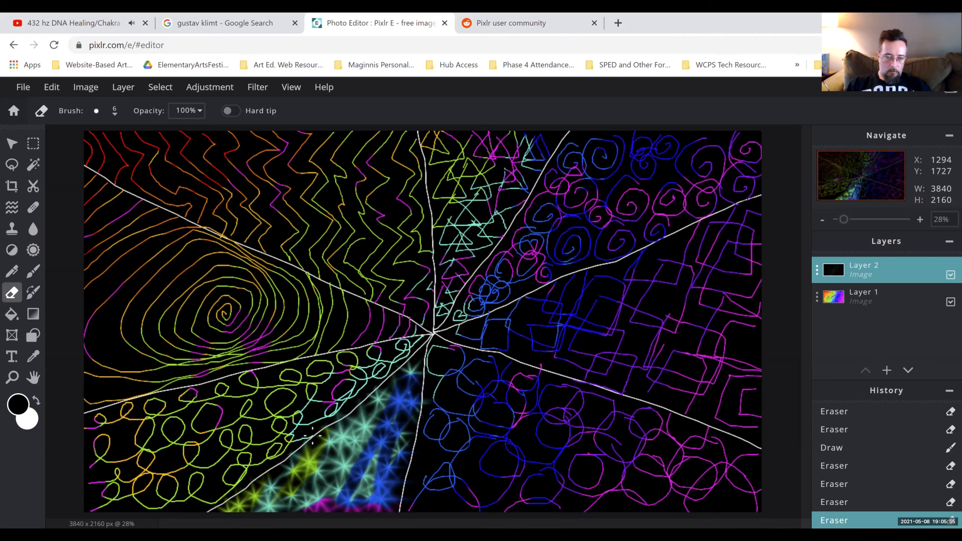
mouse_move(307, 426)
left_mouse_down()
mouse_move(191, 503)
mouse_move(198, 507)
mouse_move(207, 446)
mouse_move(200, 462)
mouse_move(216, 476)
mouse_move(255, 456)
mouse_move(266, 433)
mouse_move(256, 408)
mouse_move(224, 420)
mouse_move(234, 441)
mouse_move(260, 430)
mouse_move(203, 414)
mouse_move(189, 423)
mouse_move(193, 444)
mouse_move(209, 447)
mouse_move(142, 426)
mouse_move(113, 460)
mouse_move(120, 473)
mouse_move(137, 457)
mouse_move(107, 437)
mouse_move(98, 448)
mouse_move(98, 467)
mouse_move(132, 498)
mouse_move(173, 458)
mouse_move(159, 455)
mouse_move(145, 480)
mouse_move(179, 497)
mouse_move(201, 482)
mouse_move(203, 450)
mouse_move(166, 457)
mouse_move(198, 502)
mouse_move(228, 480)
mouse_move(139, 489)
mouse_move(126, 515)
mouse_move(155, 508)
mouse_move(130, 467)
left_mouse_up()
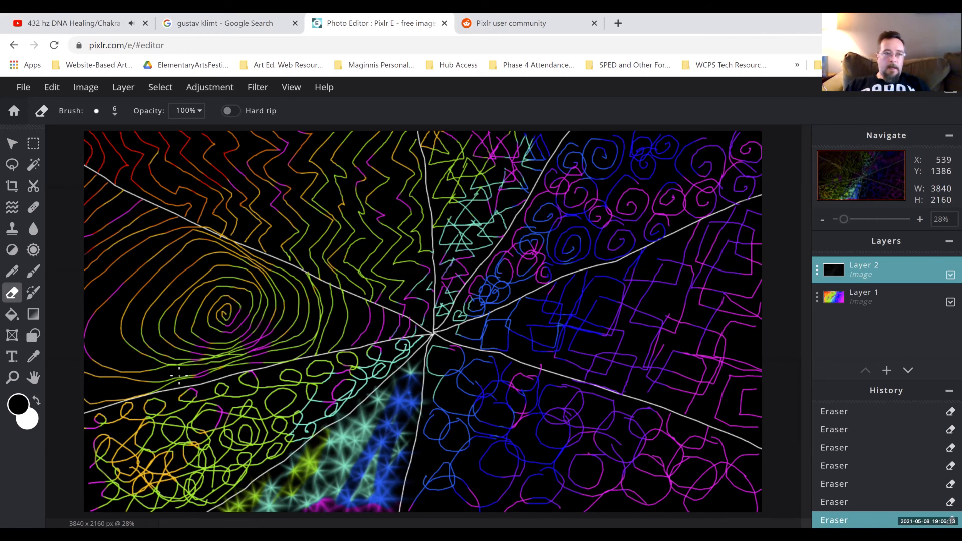
Open the family photo named final from the 40th-birthday folder in Desktop > files > digitalpictures, pre-resized to Ultra HD (max 3840 px).
left_click(24, 93)
left_click(45, 124)
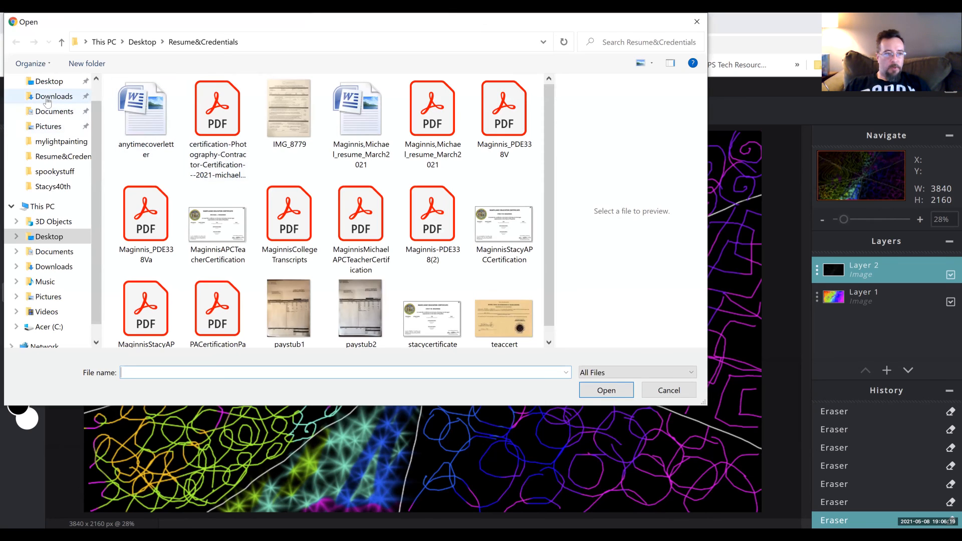
left_click(49, 81)
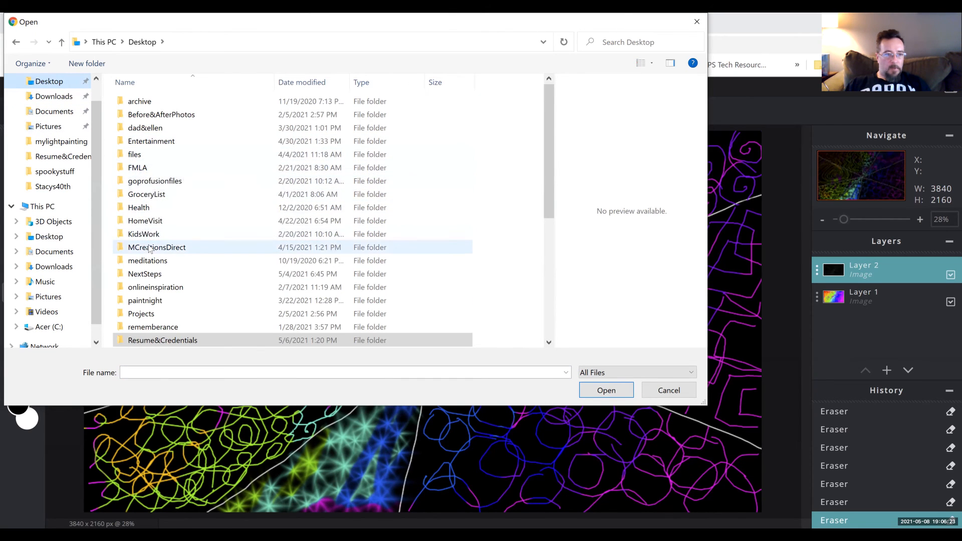
double_click(140, 155)
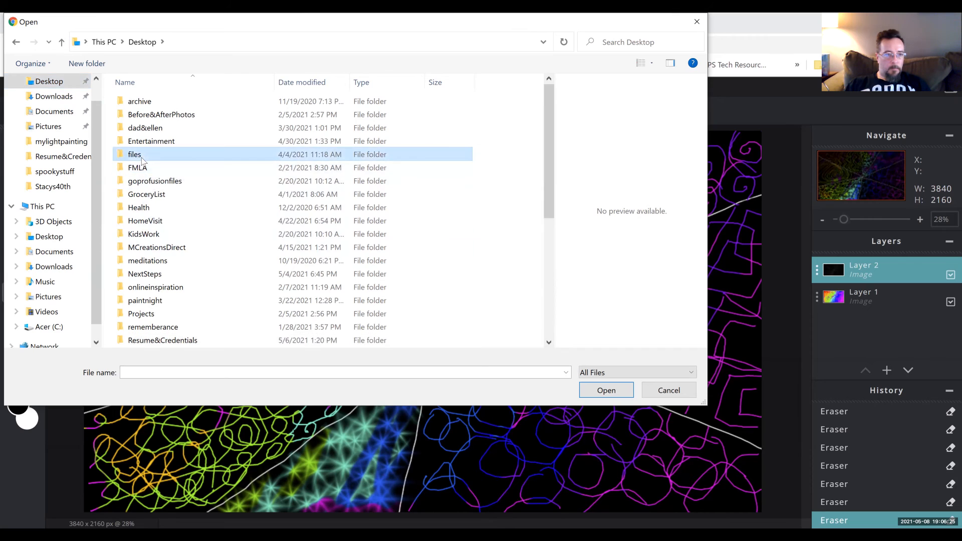
double_click(142, 142)
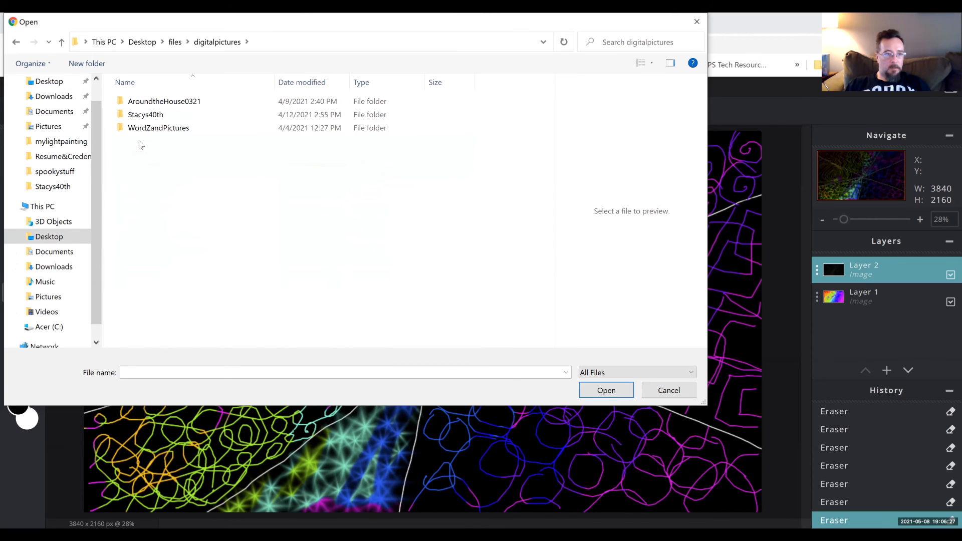
double_click(143, 115)
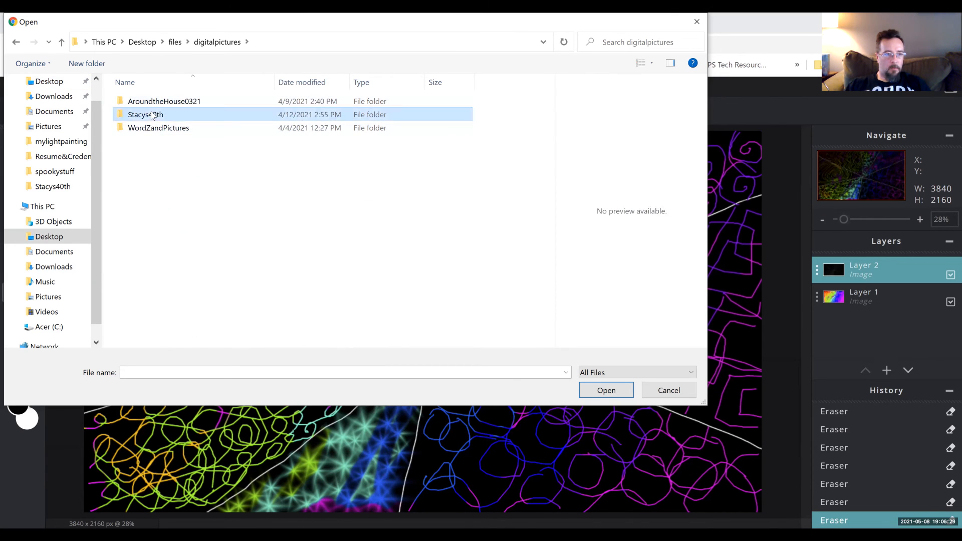
scroll(145, 155, "down", 3)
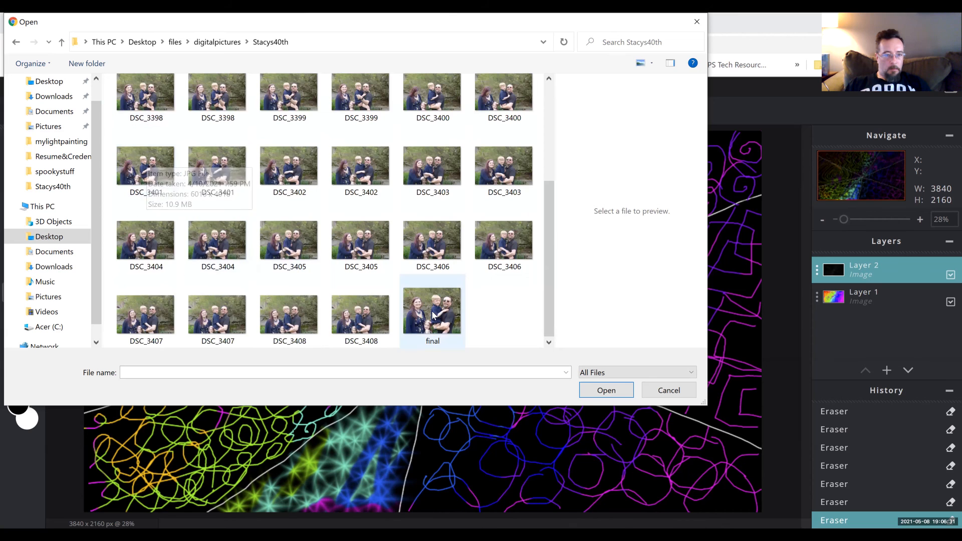
left_click(435, 314)
key("Return")
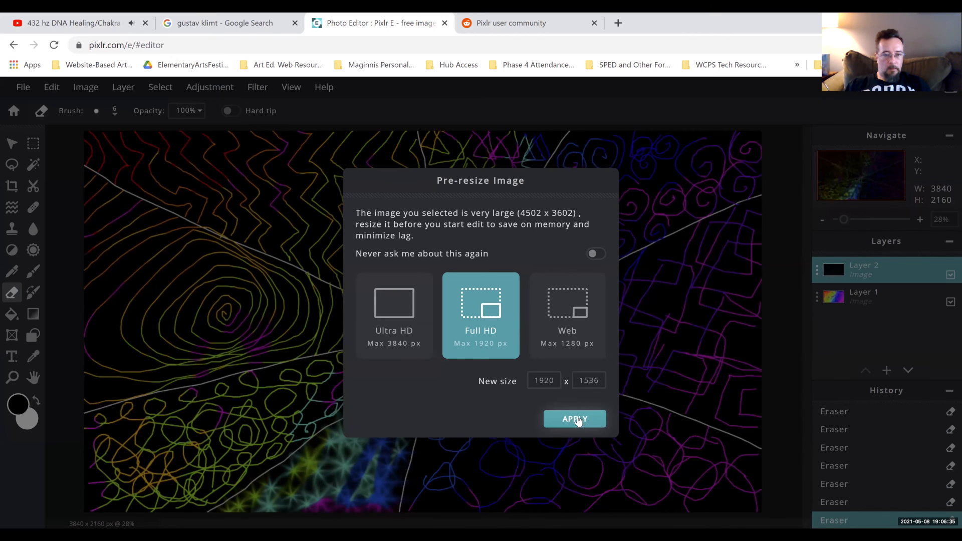
left_click(391, 336)
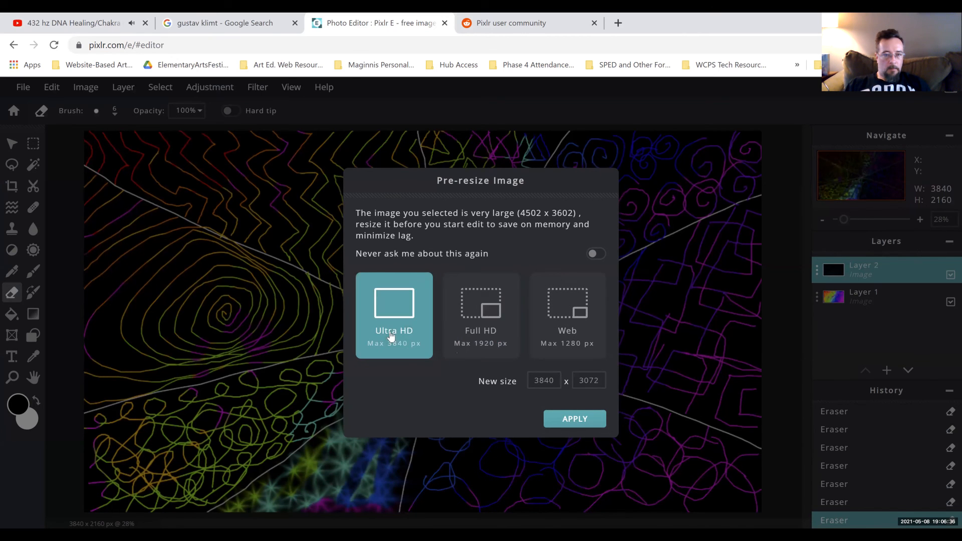
left_click(569, 422)
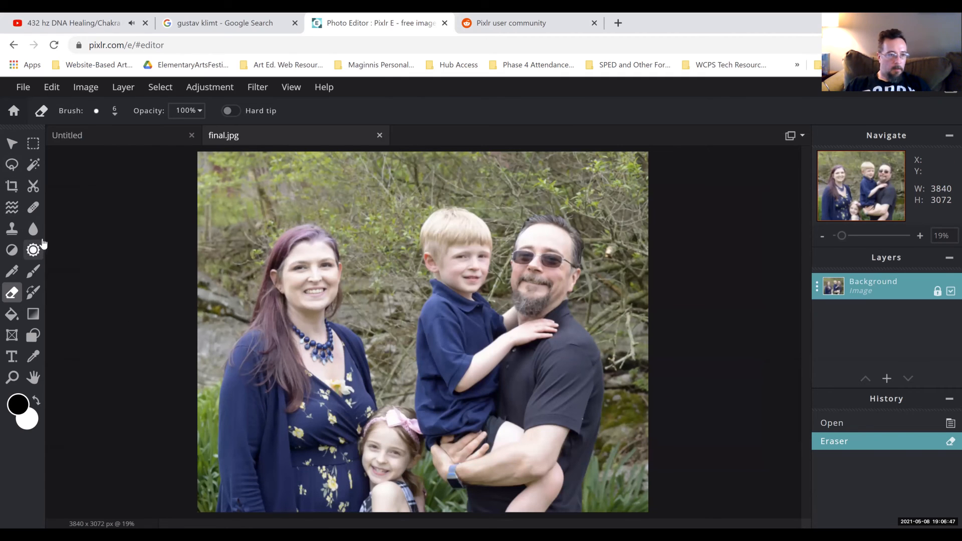
Try to select the woman's face and hair with the Magic Wand at tolerance 32, and clear the selection.
left_click(35, 169)
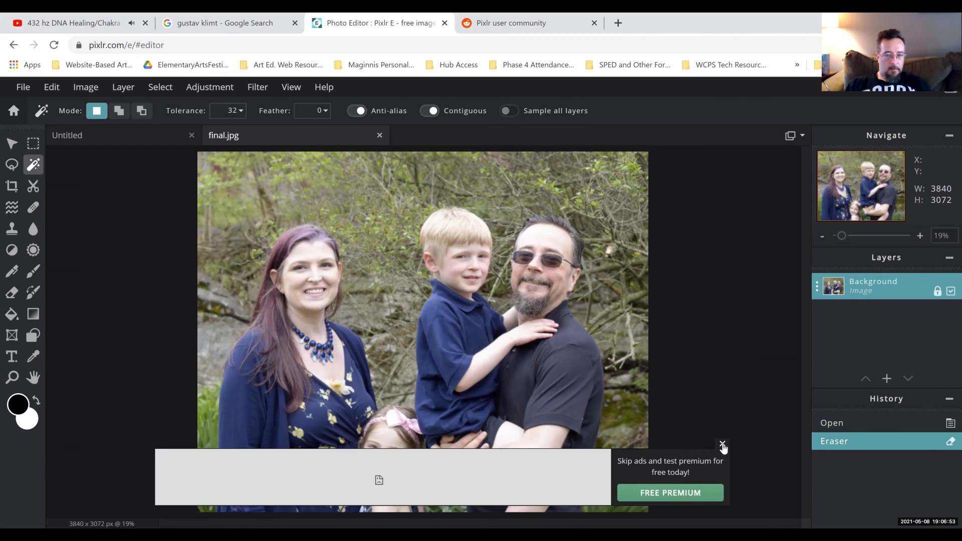
left_click(722, 445)
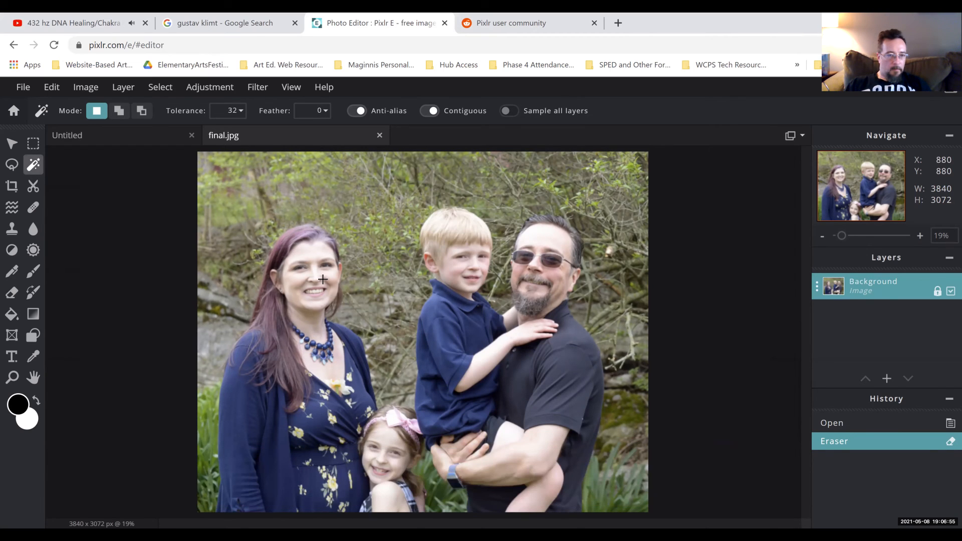
left_click(307, 248)
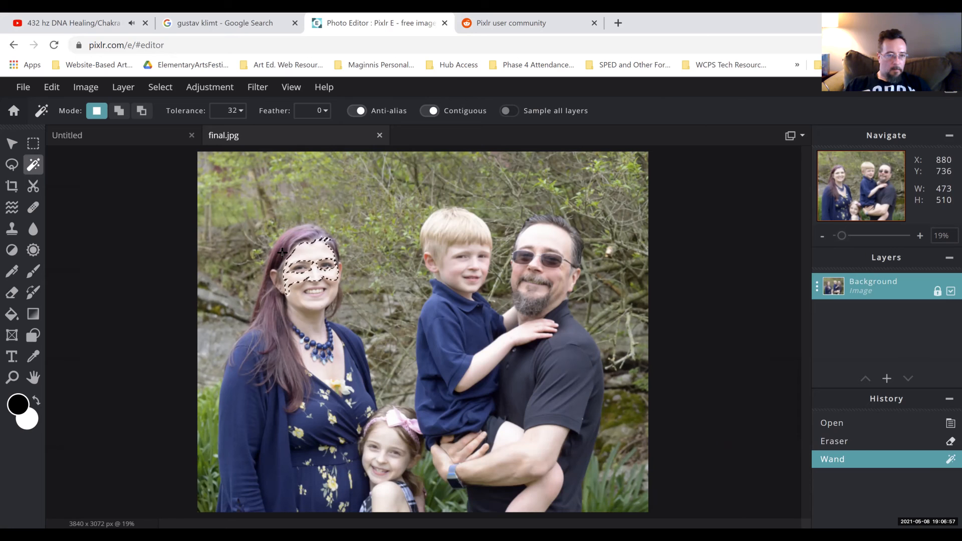
left_click(287, 263)
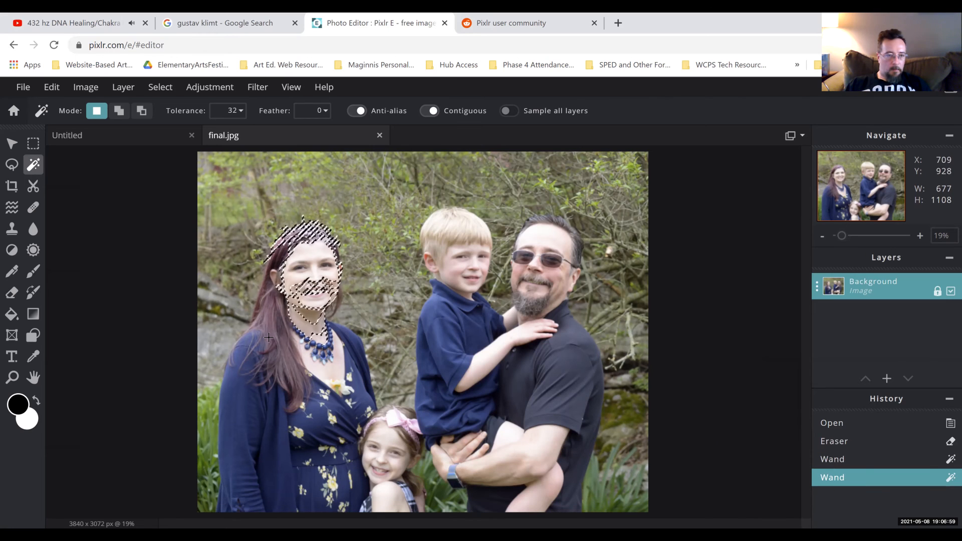
left_click(274, 268)
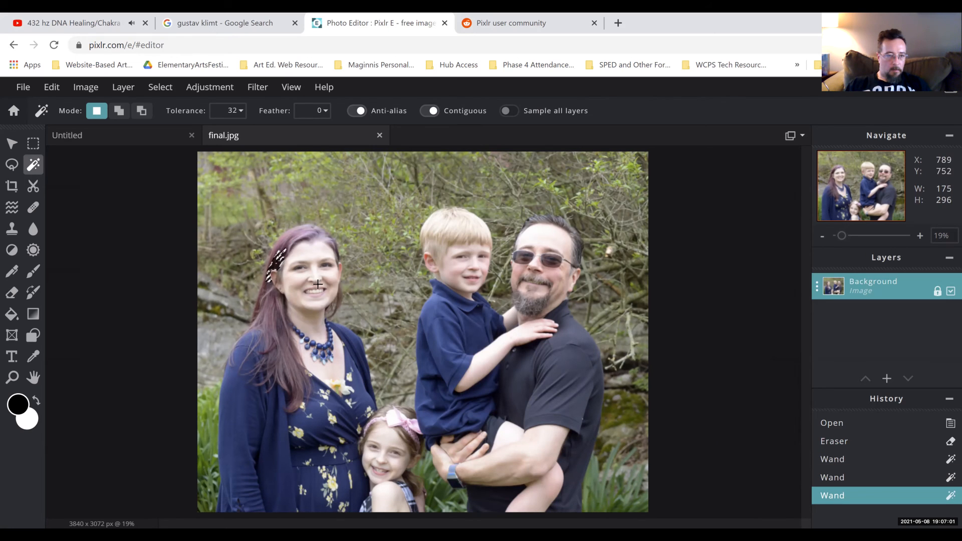
left_click(300, 344)
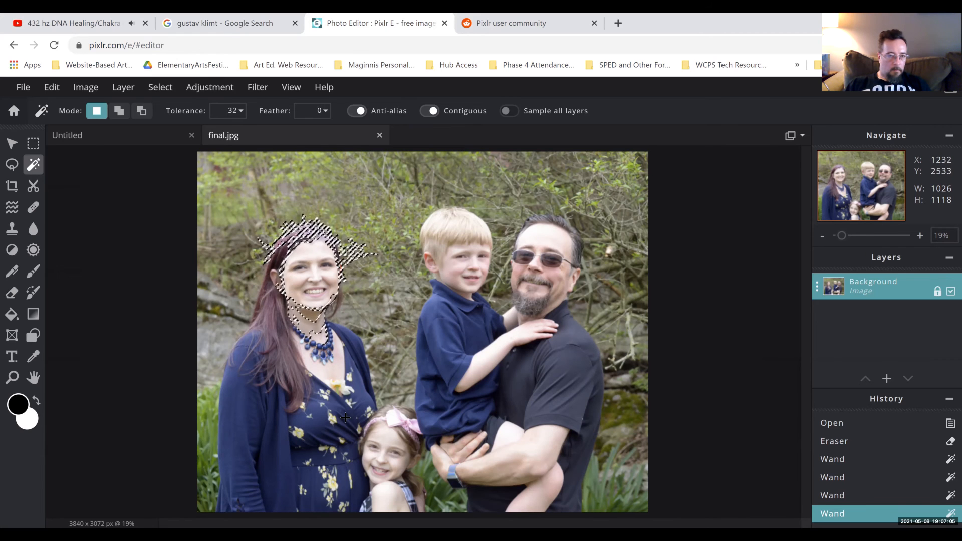
left_click(33, 143)
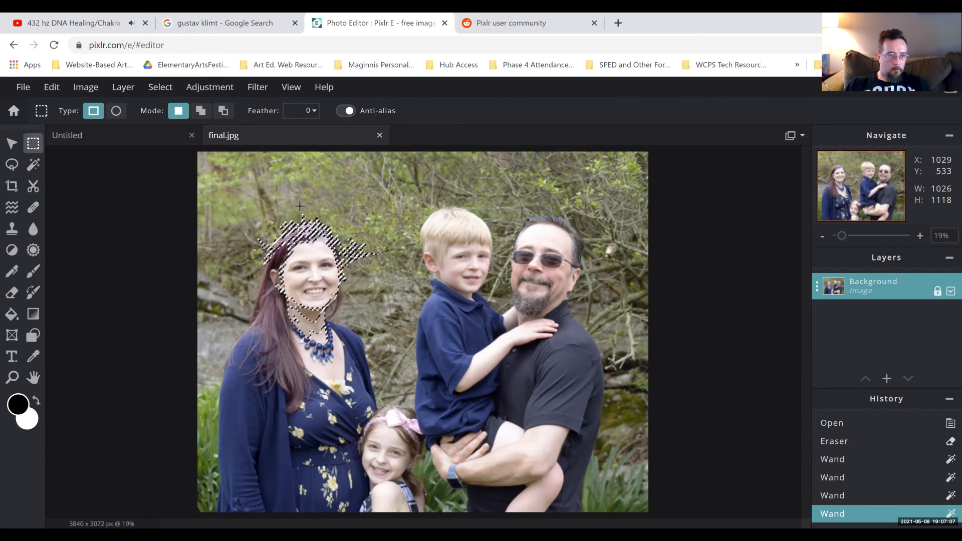
left_click(276, 215)
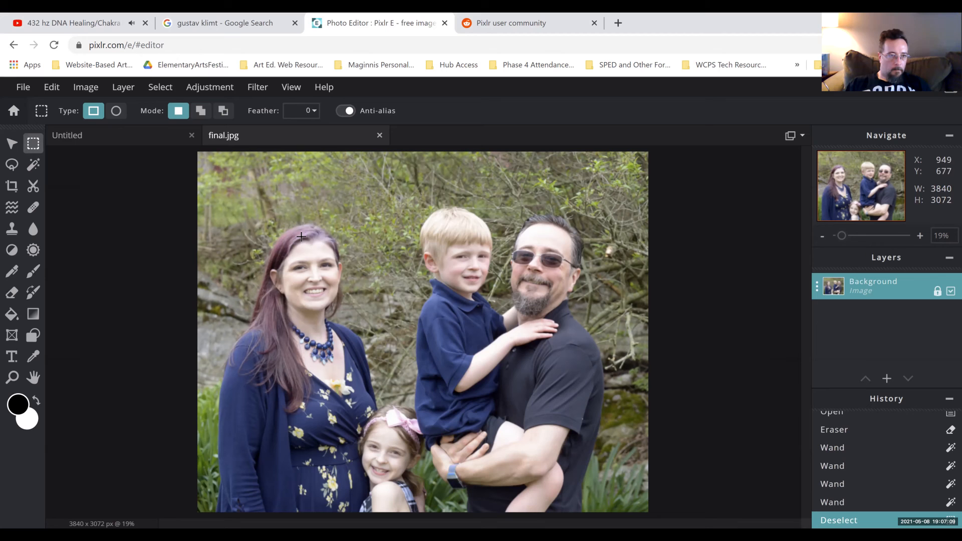
Draw a freehand Lasso selection around the woman's head, hair and shoulders, closing it across her chest through the necklace.
left_click(14, 170)
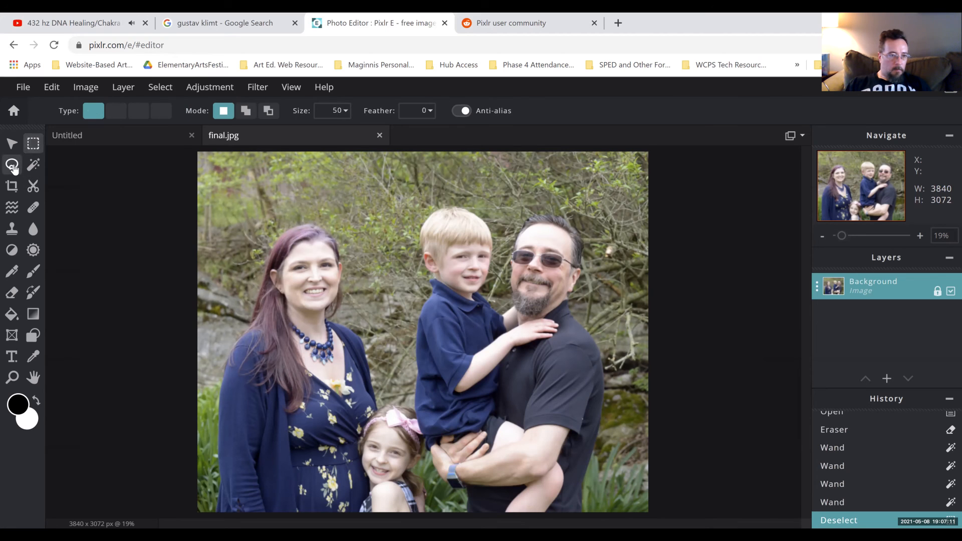
left_click(29, 169)
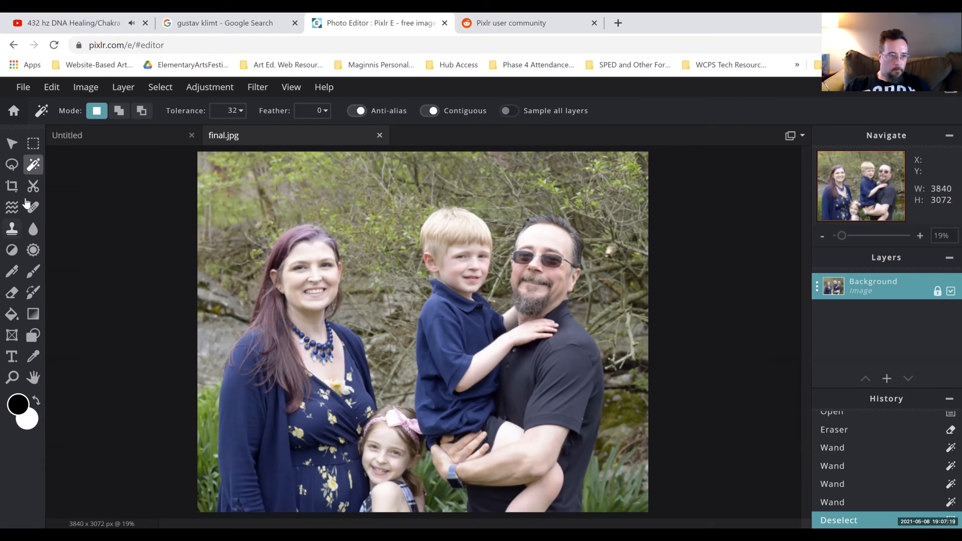
left_click(12, 169)
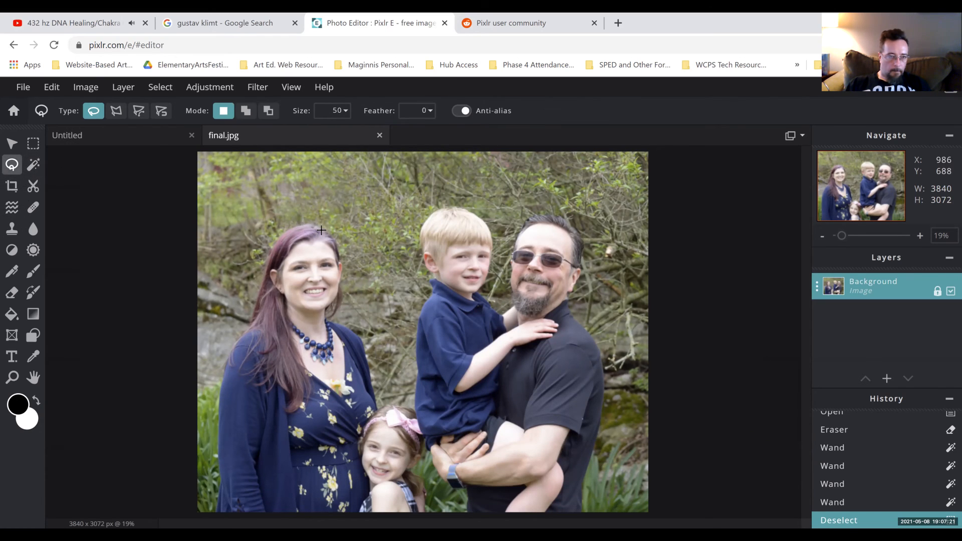
left_click(286, 90)
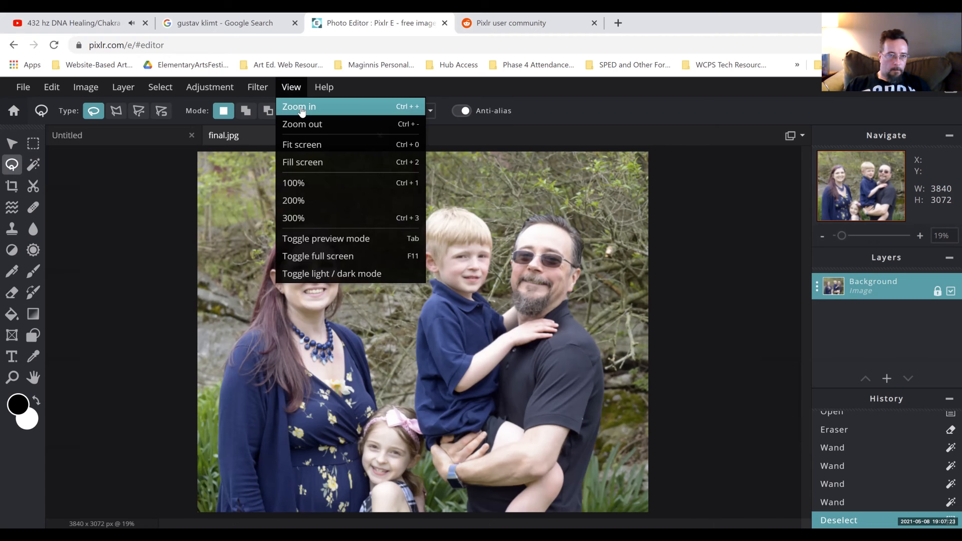
left_click(299, 108)
left_click(287, 90)
left_click(296, 110)
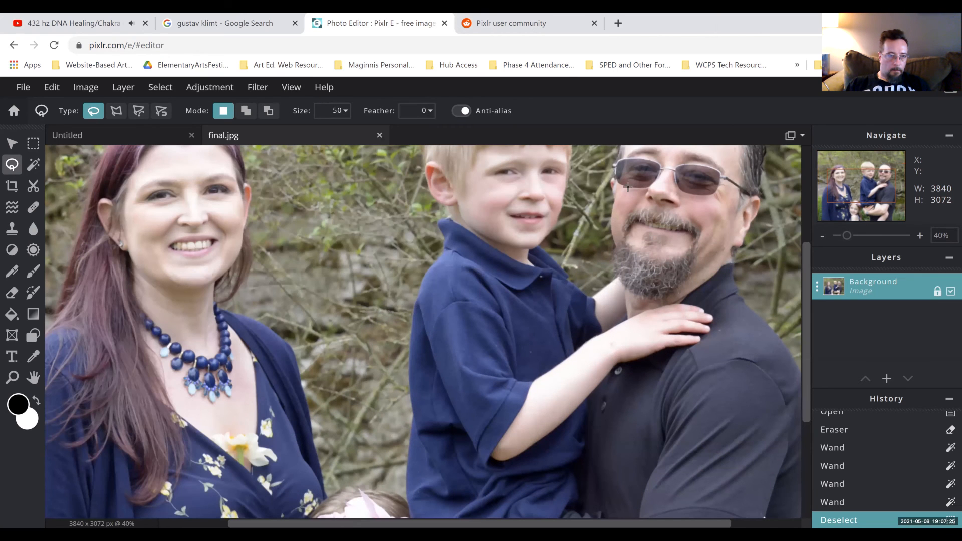
left_click_drag(808, 273, 807, 212)
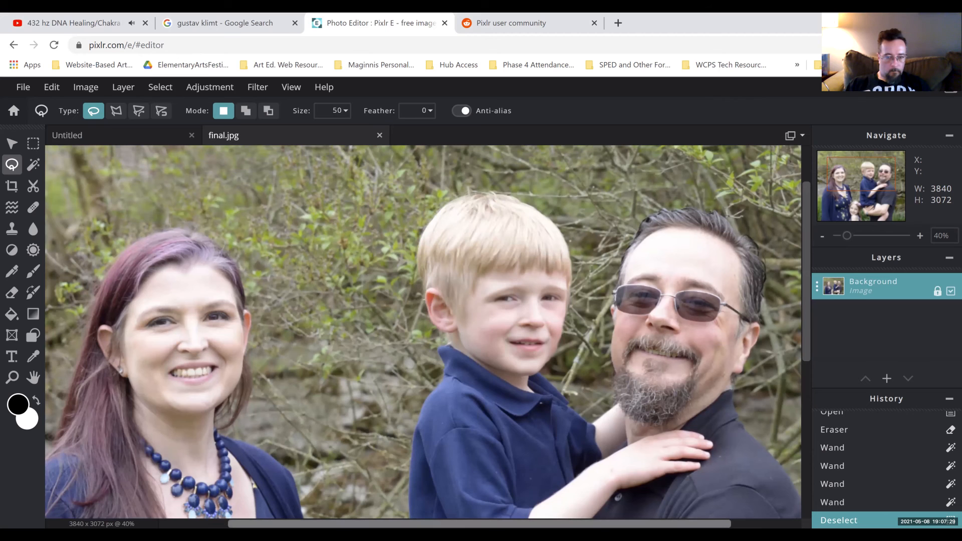
scroll(454, 515, "left", 4)
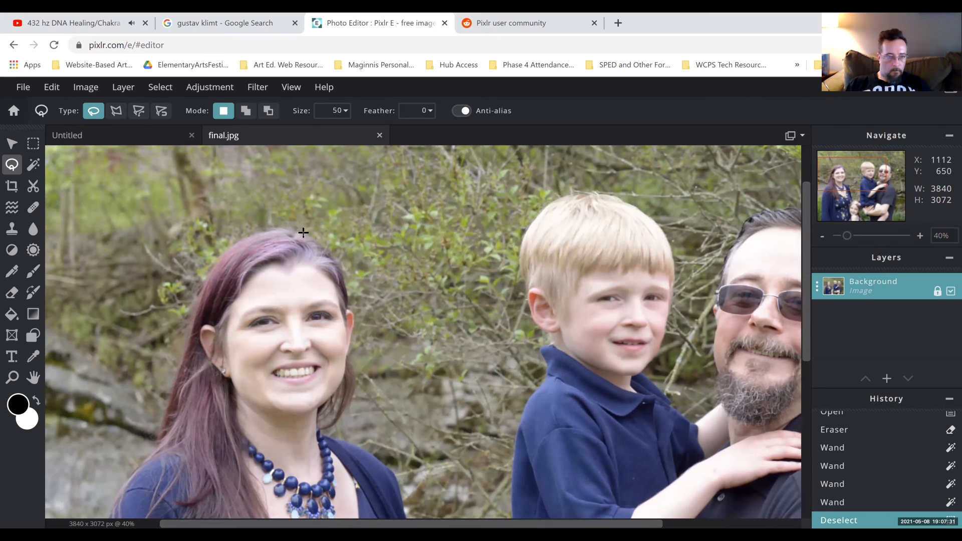
mouse_move(307, 235)
left_mouse_down()
mouse_move(272, 231)
mouse_move(218, 260)
left_mouse_up()
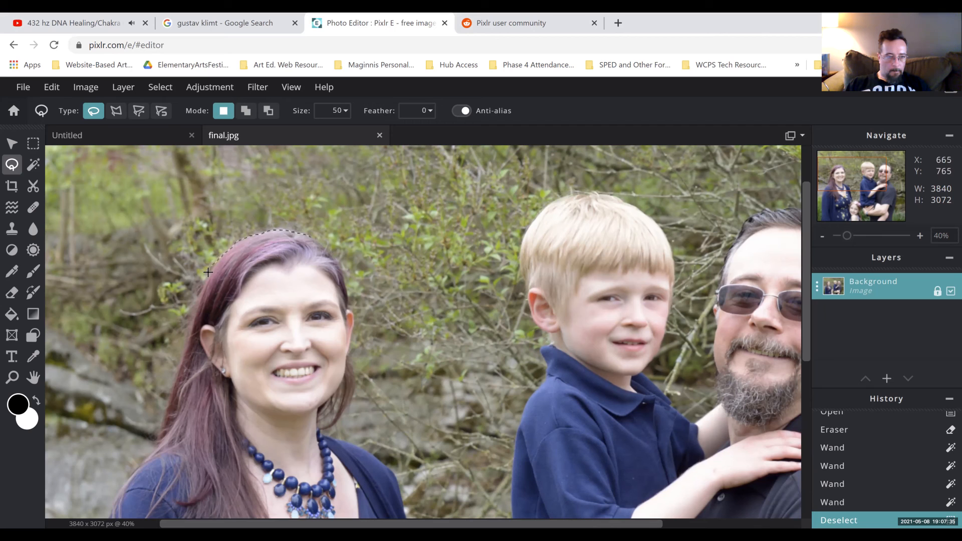
left_click_drag(179, 356, 174, 383)
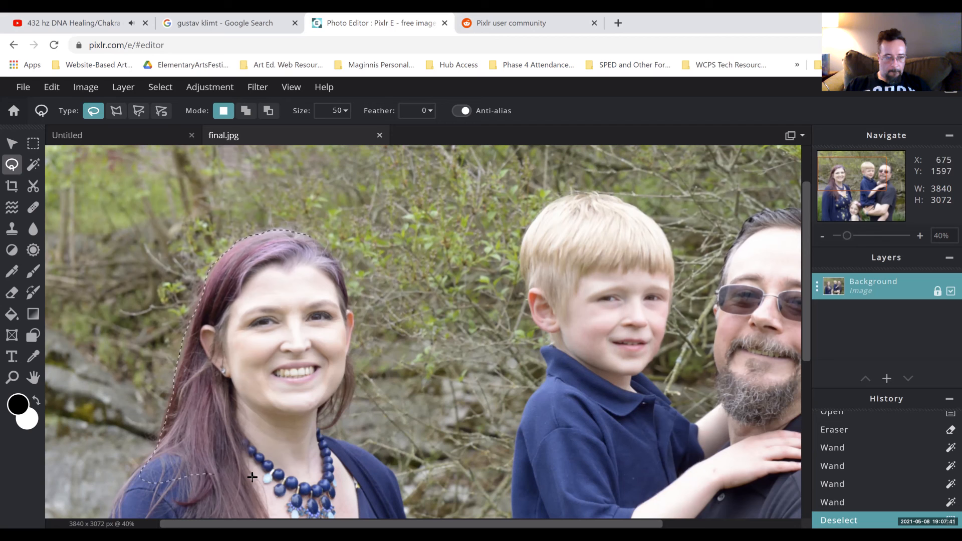
left_click_drag(327, 486, 363, 487)
left_click_drag(364, 450, 346, 440)
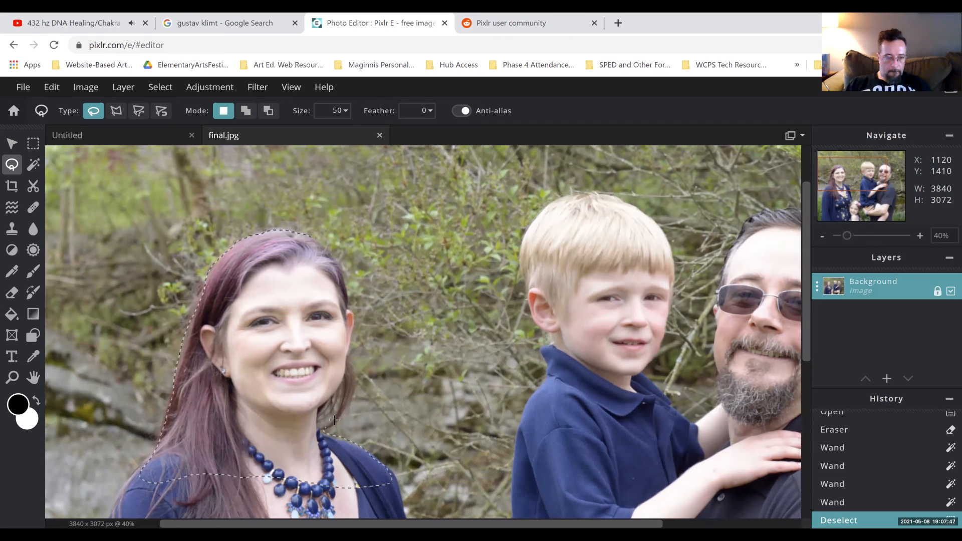
left_click_drag(349, 382, 346, 366)
left_click_drag(353, 312, 345, 286)
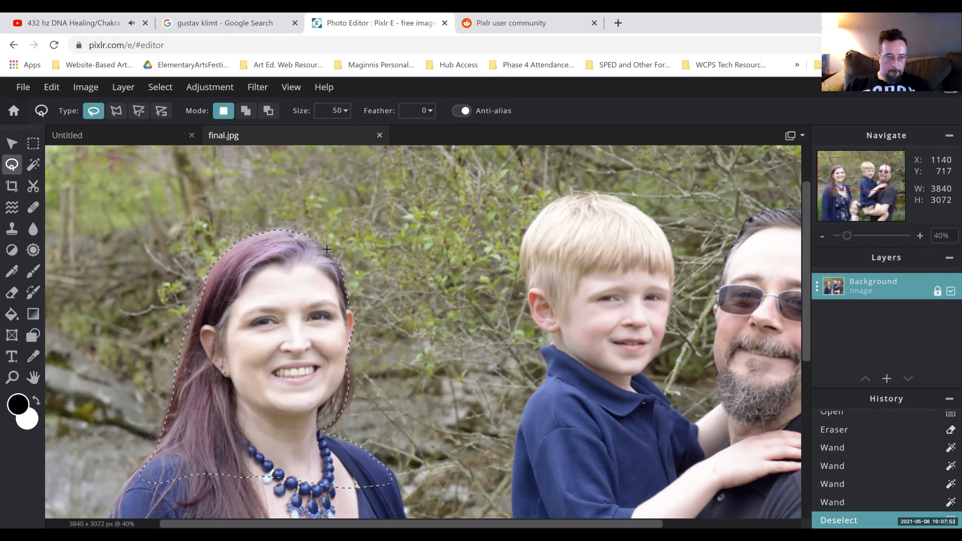
left_click_drag(304, 234, 303, 234)
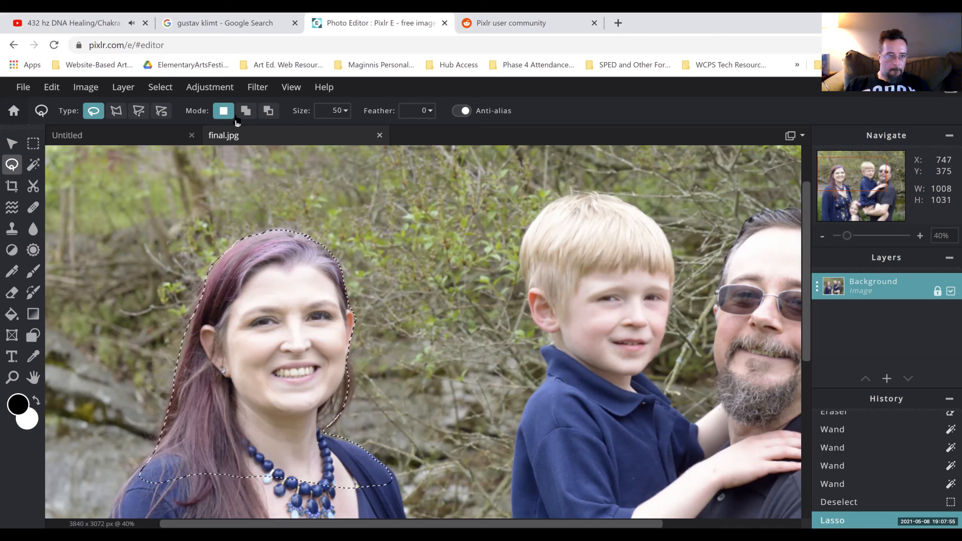
Add the woman's upper body and the top of the girl's head to the Lasso selection, and remove the excess background beside the sleeve.
left_click(245, 111)
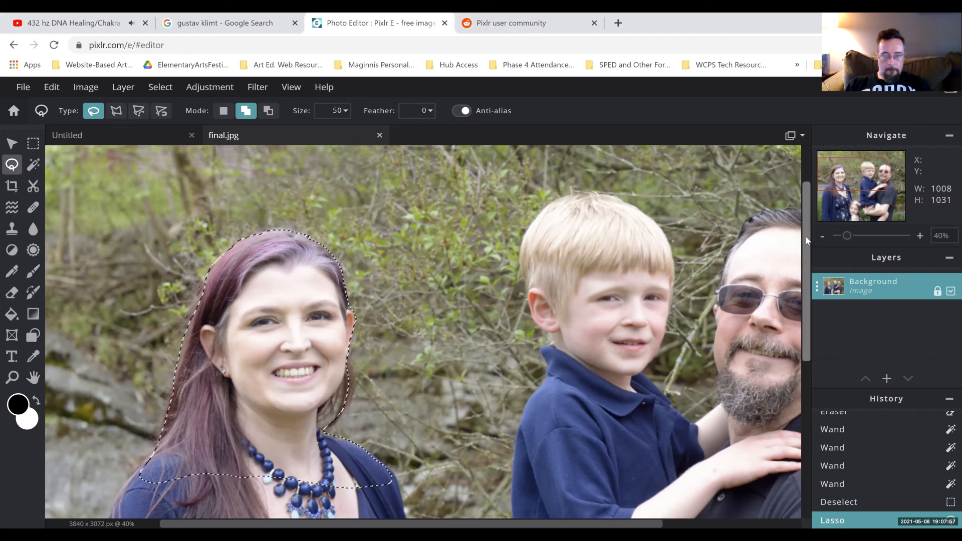
scroll(790, 284, "down", 2)
scroll(790, 284, "down", 6)
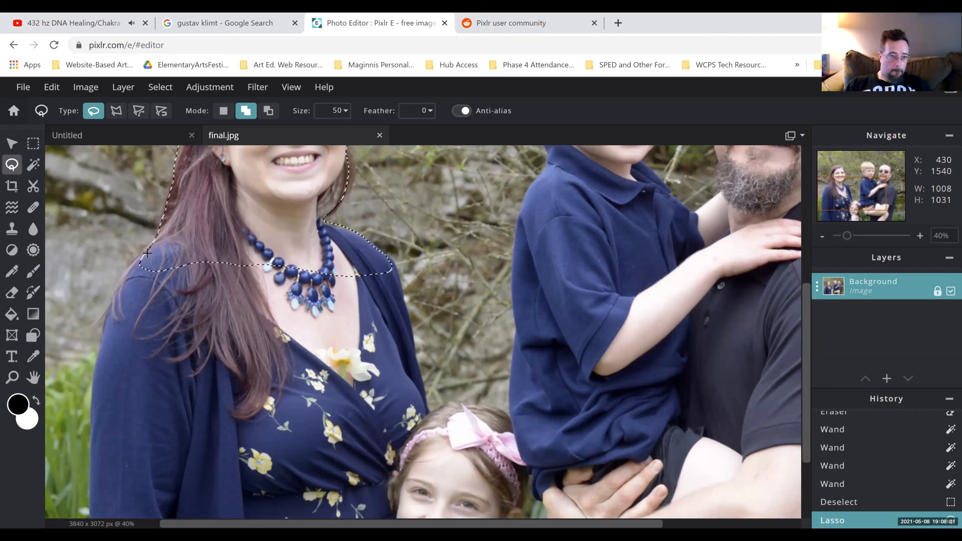
left_click_drag(104, 317, 101, 337)
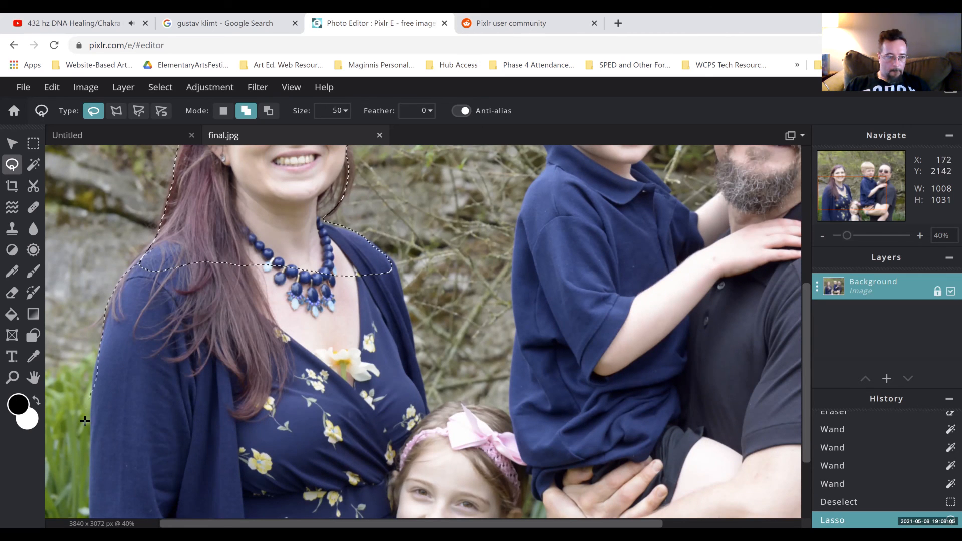
mouse_move(92, 471)
left_mouse_down()
mouse_move(109, 485)
mouse_move(490, 479)
mouse_move(520, 469)
mouse_move(514, 448)
left_mouse_up()
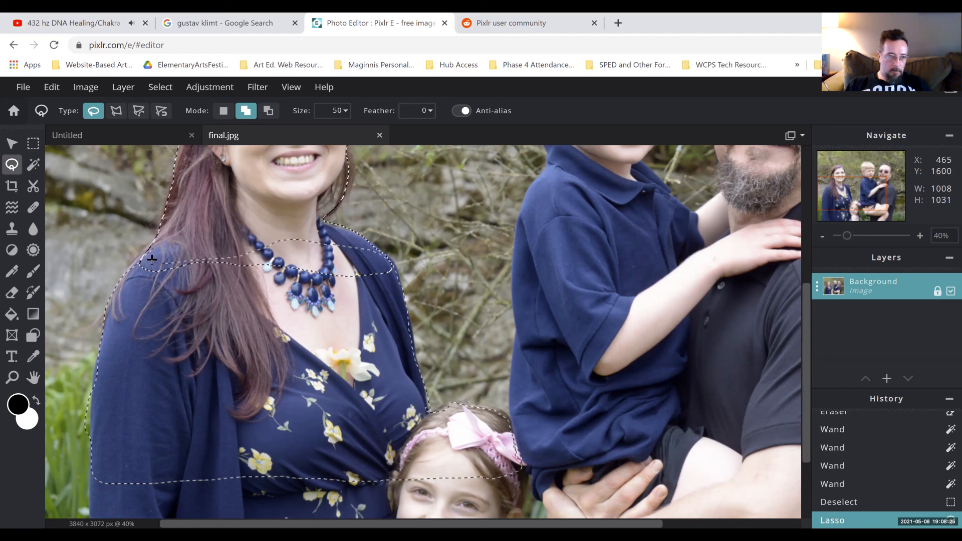
left_click_drag(122, 327, 115, 353)
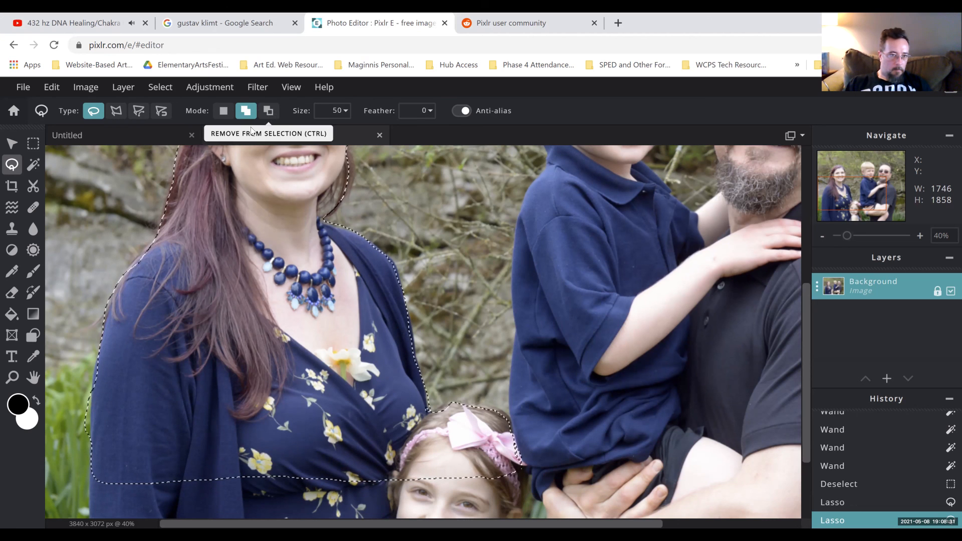
left_click(268, 112)
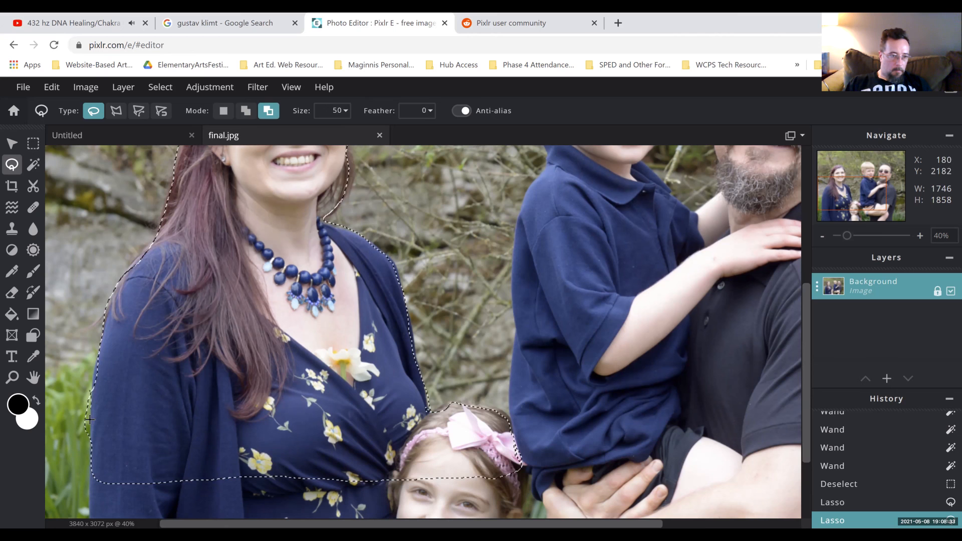
left_click_drag(87, 392, 97, 322)
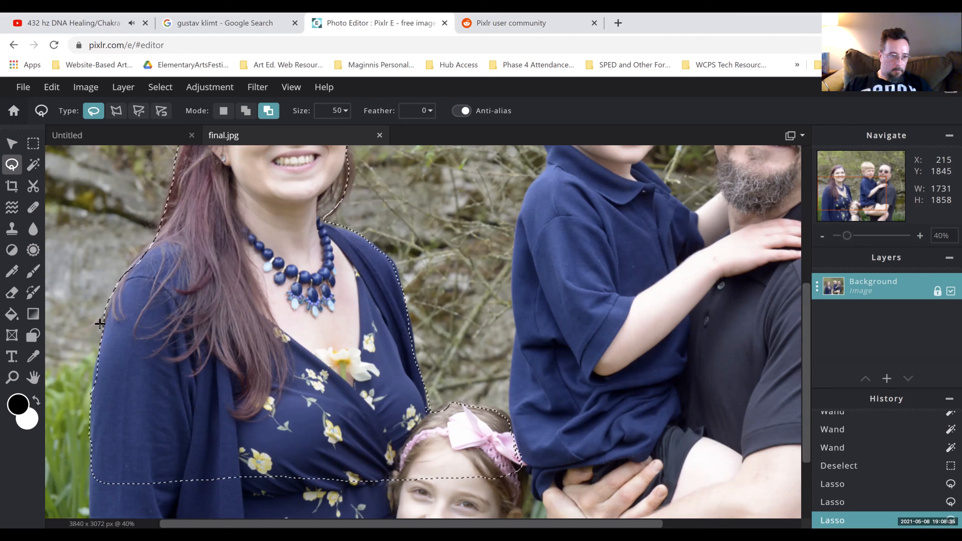
Add the rest of the woman and girl down to the photo's lower edge to the Lasso selection, filling the leftover gap on the sleeve.
left_click_drag(806, 429, 784, 510)
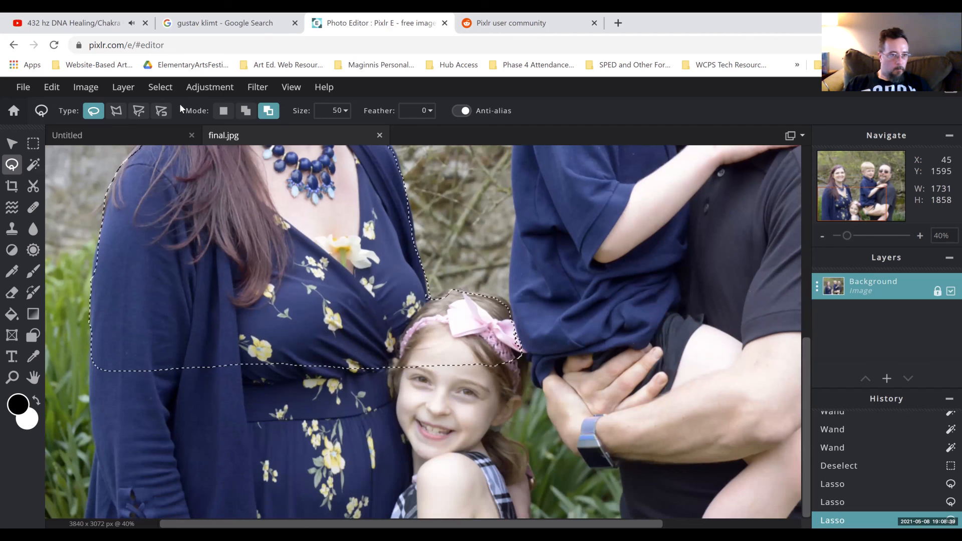
left_click(245, 112)
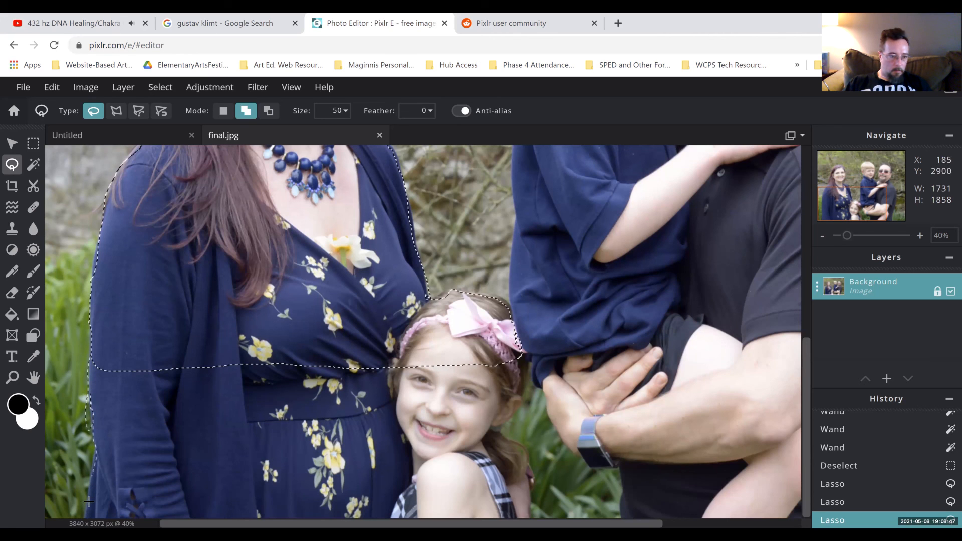
mouse_move(149, 510)
left_mouse_down()
mouse_move(261, 513)
mouse_move(132, 512)
left_mouse_up()
mouse_move(246, 514)
left_mouse_down()
mouse_move(522, 517)
mouse_move(532, 500)
left_mouse_up()
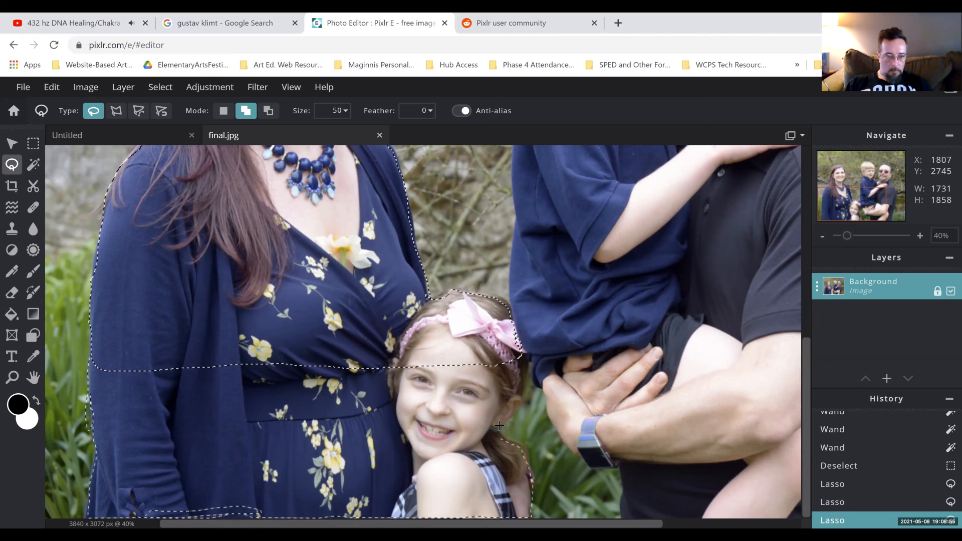
left_click_drag(520, 396, 523, 377)
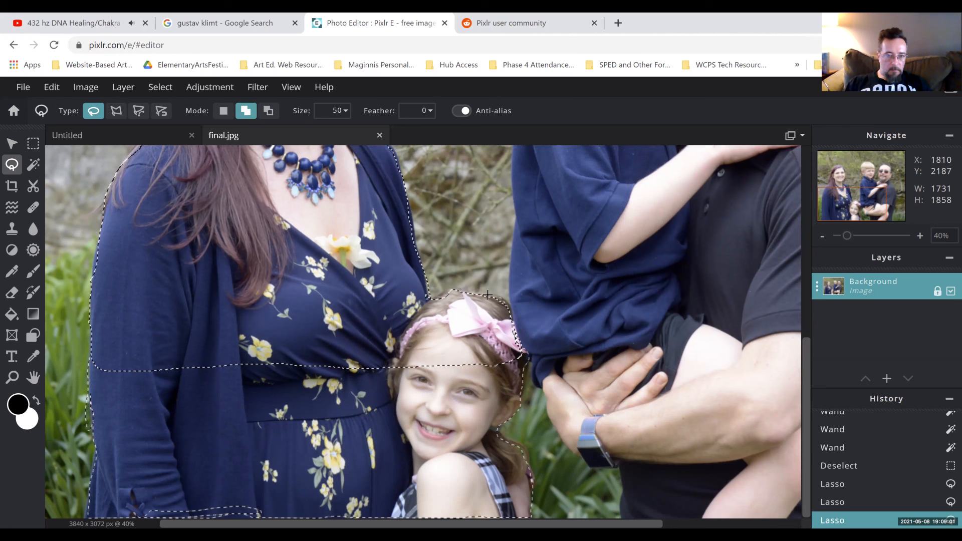
mouse_move(404, 312)
left_mouse_down()
mouse_move(263, 343)
mouse_move(195, 392)
mouse_move(144, 471)
left_mouse_up()
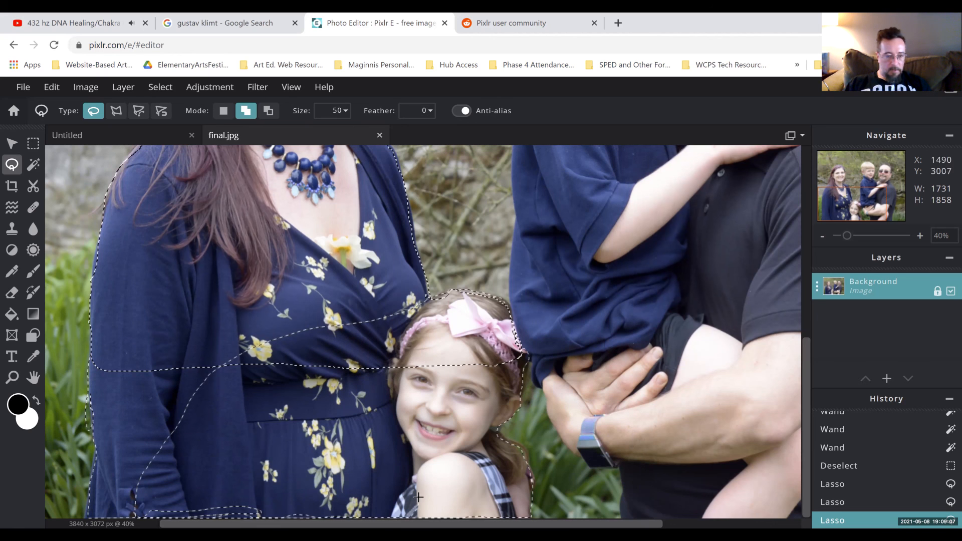
left_click_drag(424, 486, 421, 494)
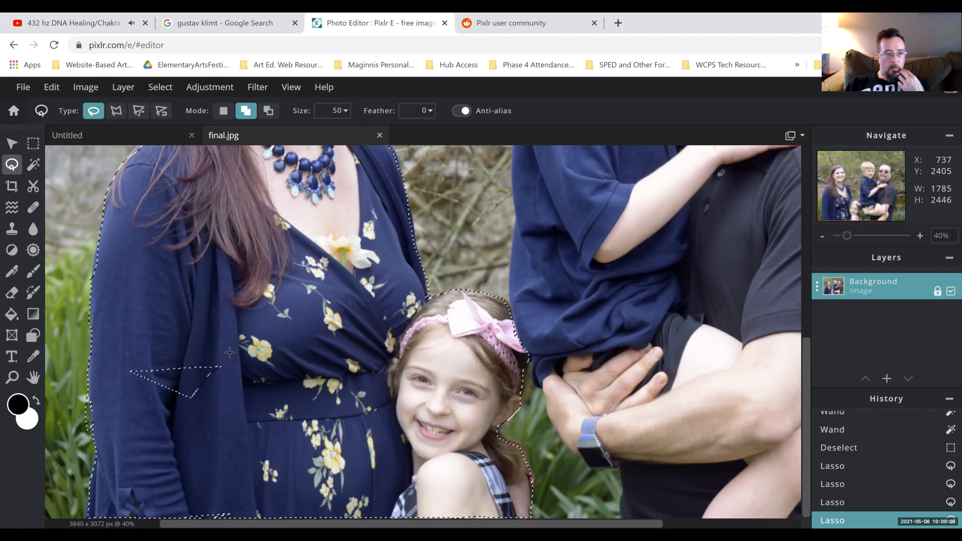
mouse_move(107, 374)
left_mouse_down()
mouse_move(163, 404)
mouse_move(214, 410)
mouse_move(234, 373)
mouse_move(211, 360)
left_mouse_up()
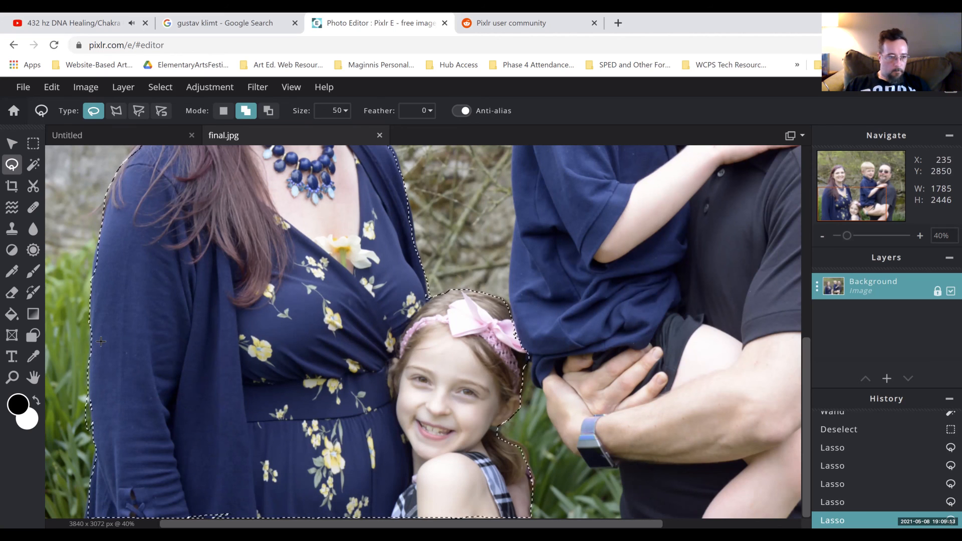
Subtract the thin strip of excess background beside the woman's sleeve from the Lasso selection, and copy the selected woman and girl.
left_click(269, 111)
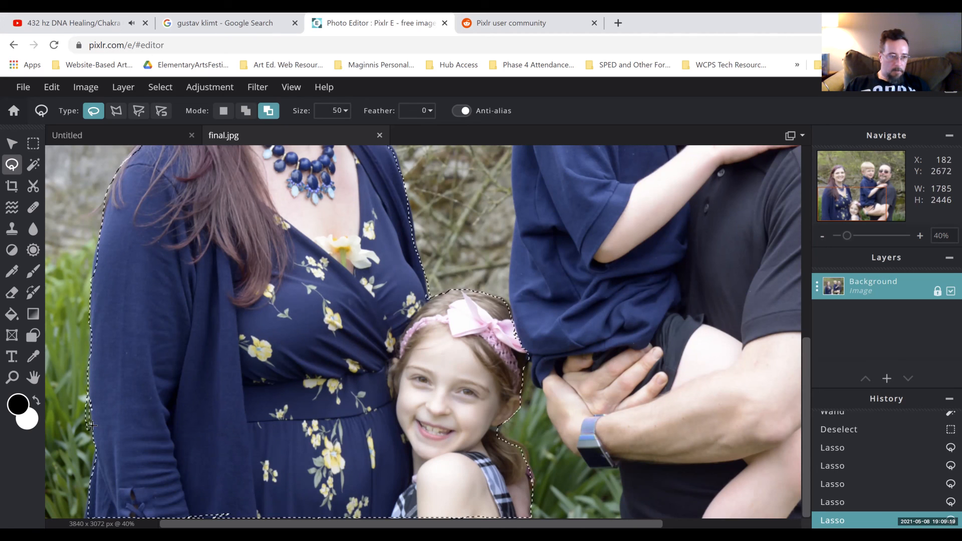
left_click_drag(92, 355, 94, 351)
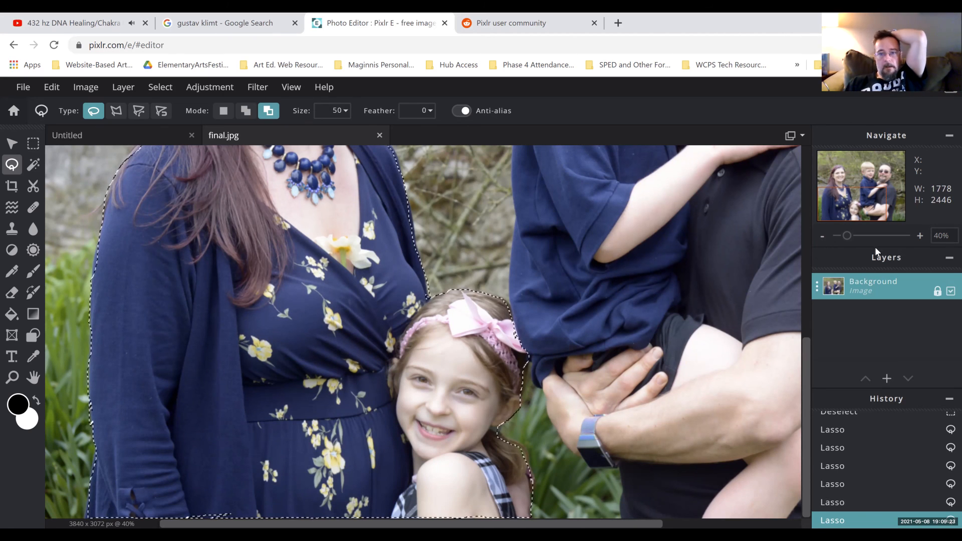
scroll(799, 393, "up", 1)
scroll(799, 392, "up", 10)
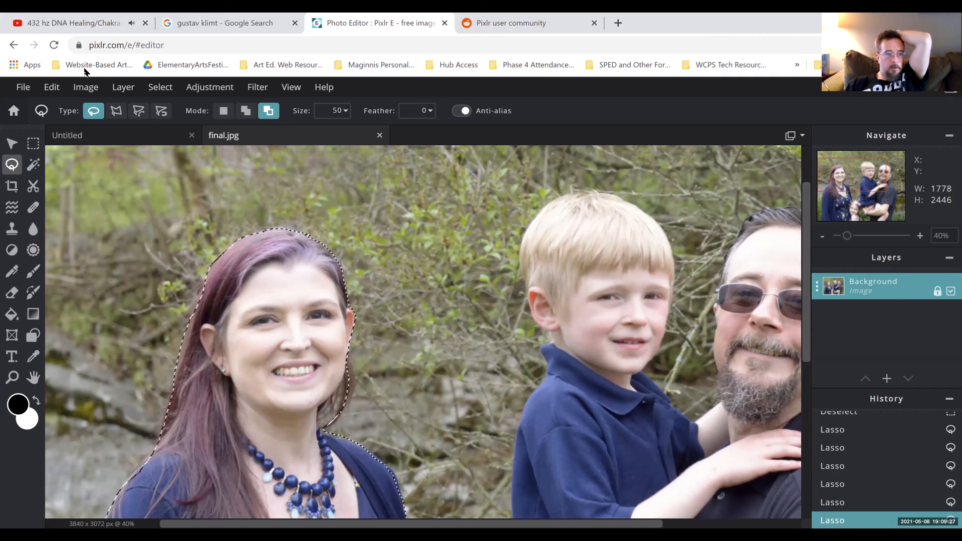
left_click(52, 87)
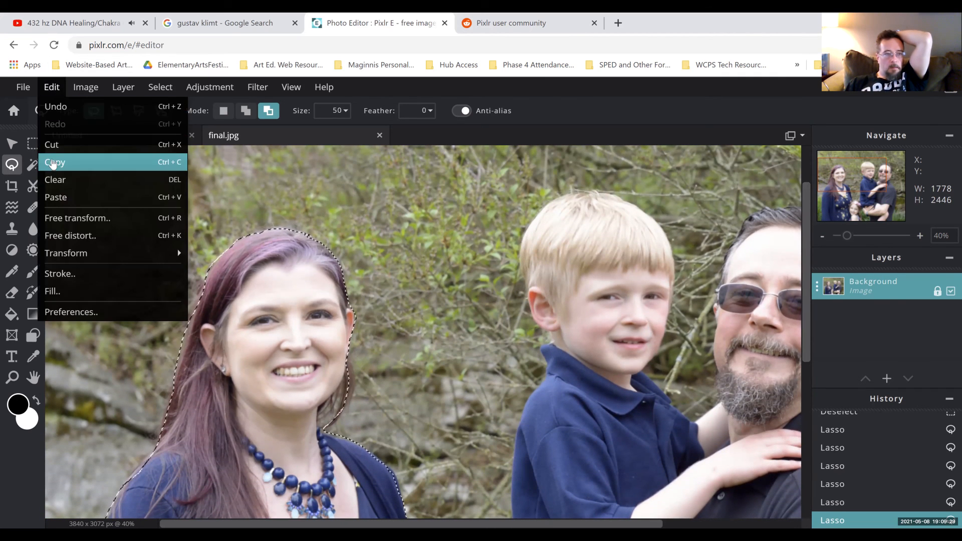
left_click(55, 162)
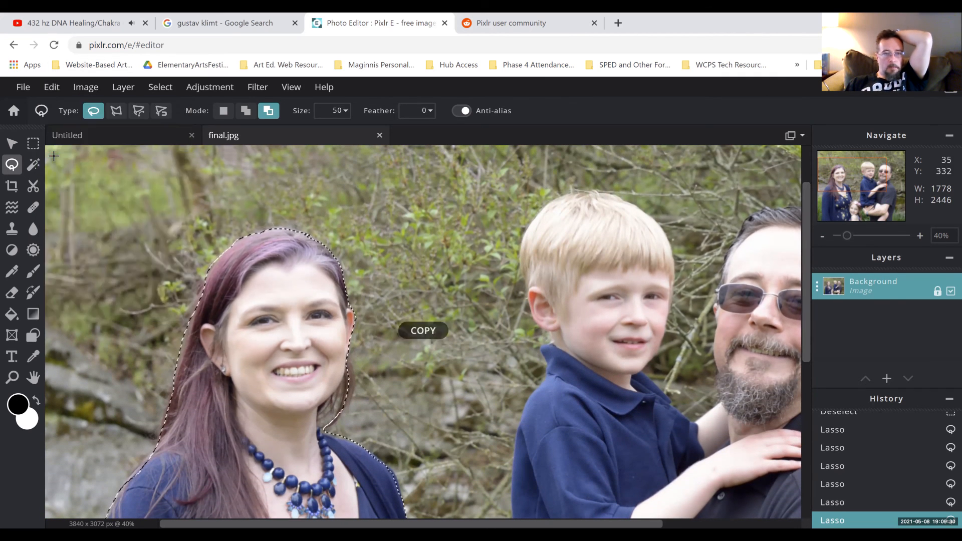
Close the family photo and paste the copied figures into the patterned painting, allowing the site to access the clipboard.
left_click(379, 135)
left_click(52, 90)
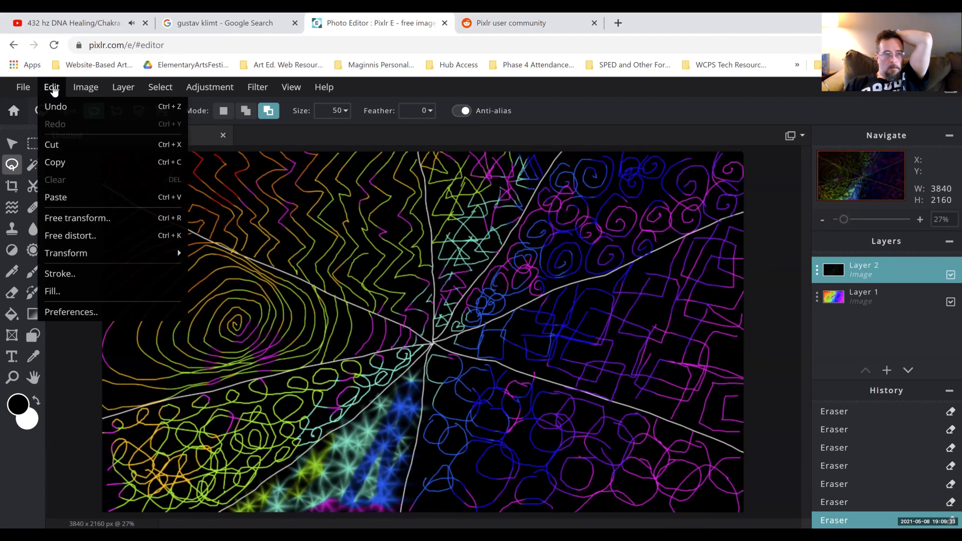
left_click(76, 198)
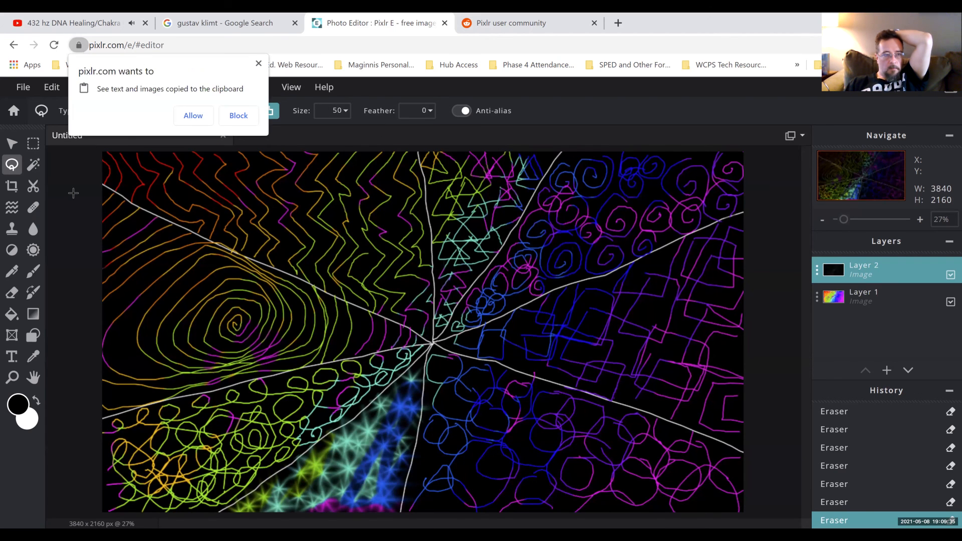
left_click(194, 115)
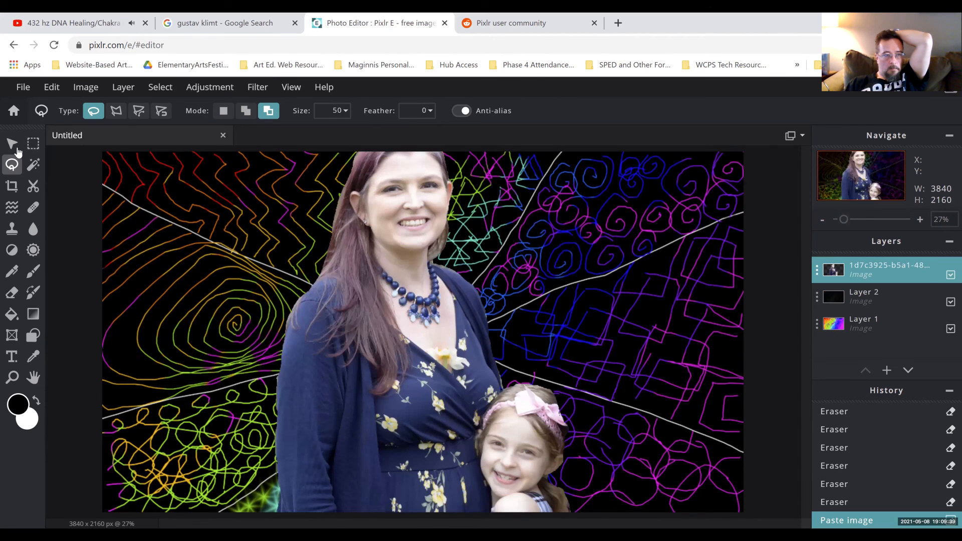
Scale the pasted figures to about 1276 by 1755 px with fixed aspect, and place them at the canvas's bottom edge near X 1428, Y 405.
left_click(11, 144)
left_click_drag(421, 213, 436, 273)
left_click_drag(584, 178, 497, 295)
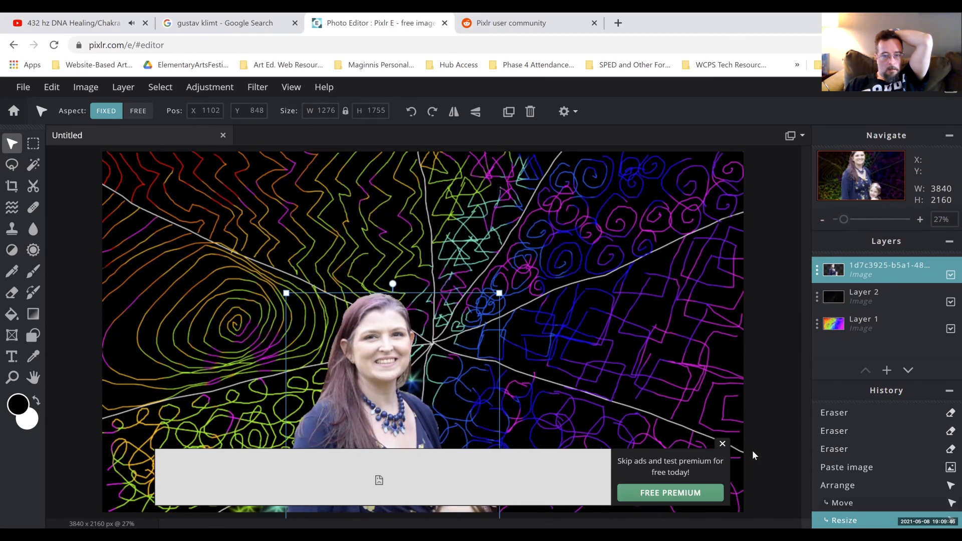
left_click(723, 444)
left_click_drag(398, 387, 451, 312)
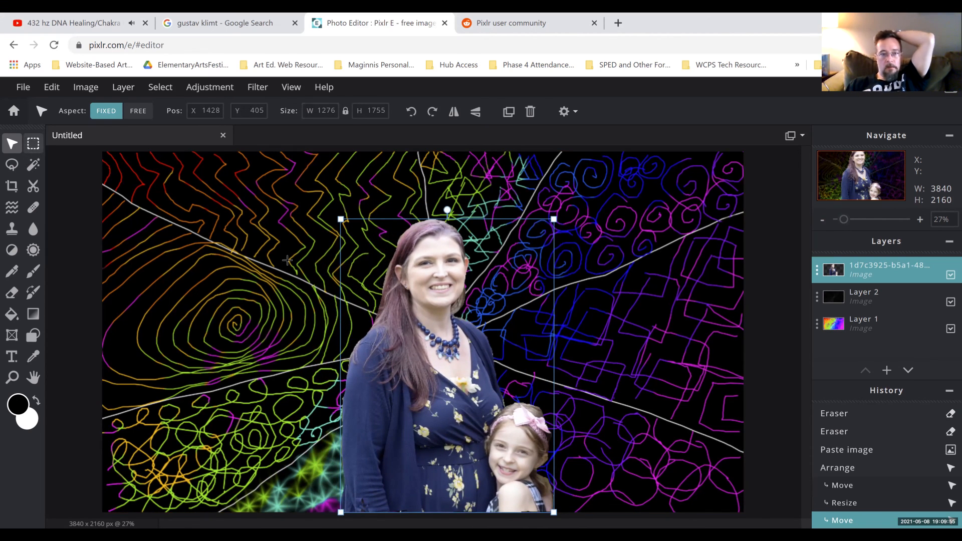
key("m")
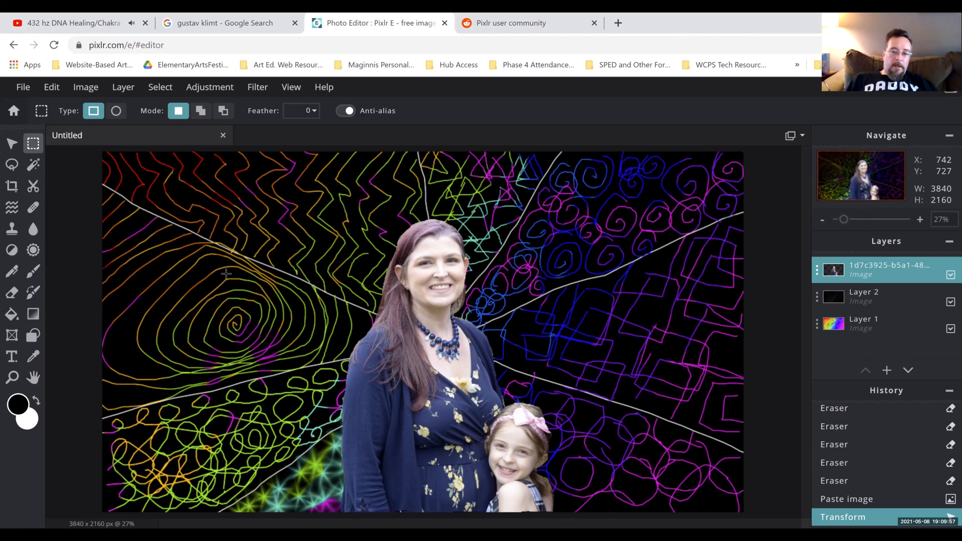